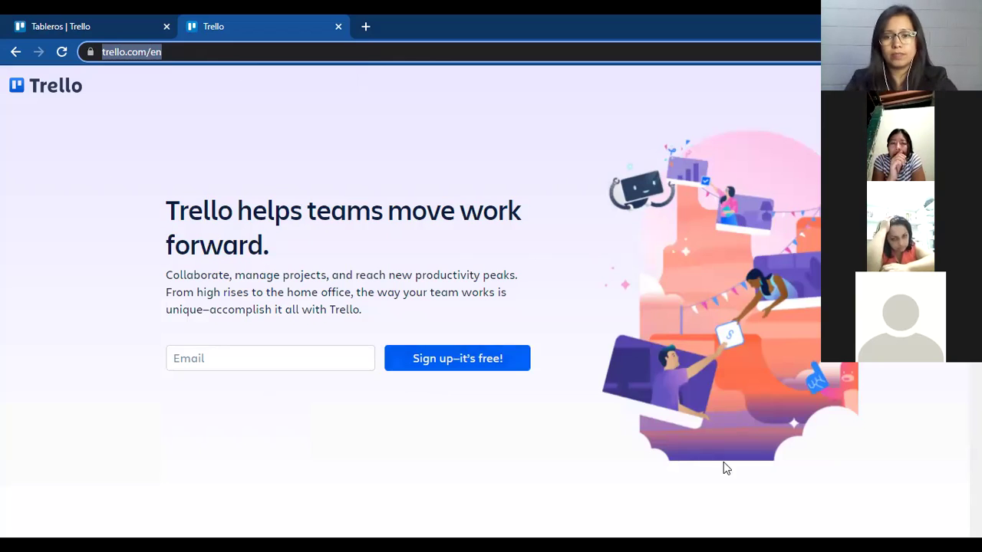
Switch to the account's boards page and look over the Atlassian products list and the workspaces list.
{"action": "left_click", "coordinate": [764, 475]}
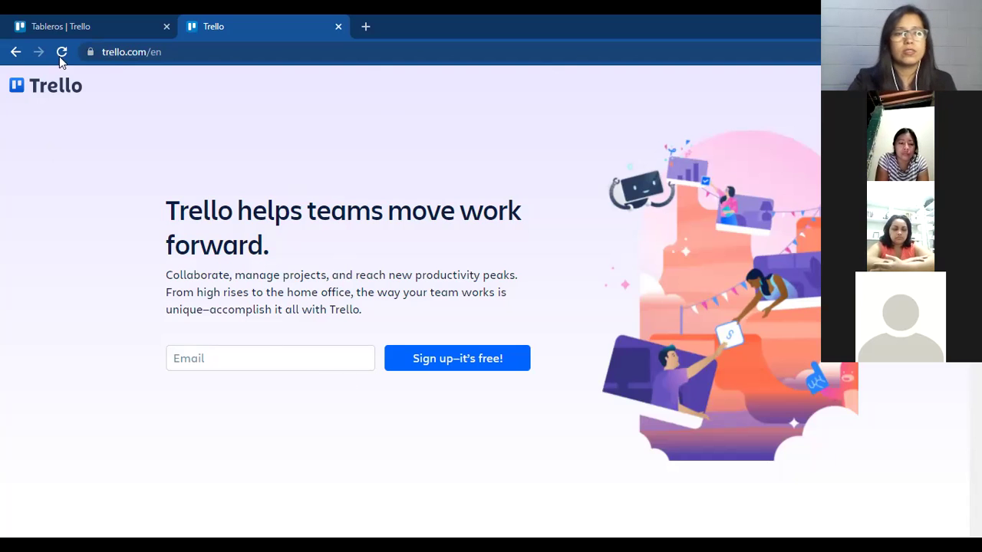
{"action": "left_click", "coordinate": [62, 26]}
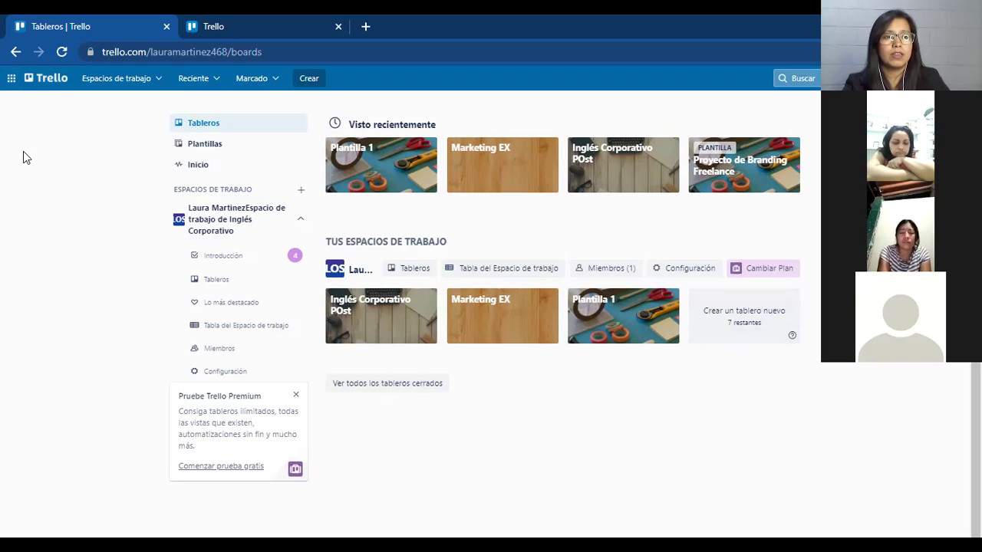
{"action": "left_click", "coordinate": [11, 80]}
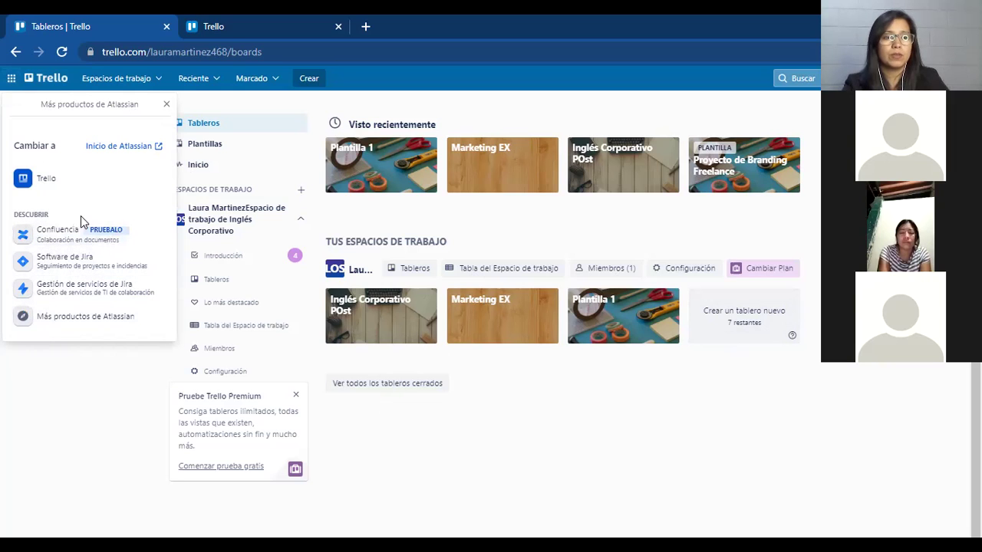
{"action": "left_click", "coordinate": [90, 81]}
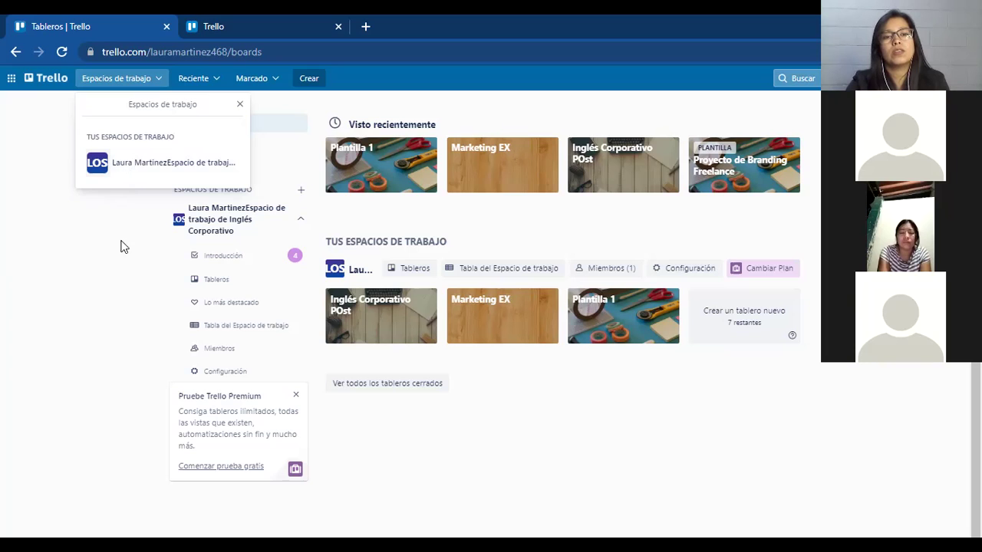
{"action": "left_click", "coordinate": [128, 265]}
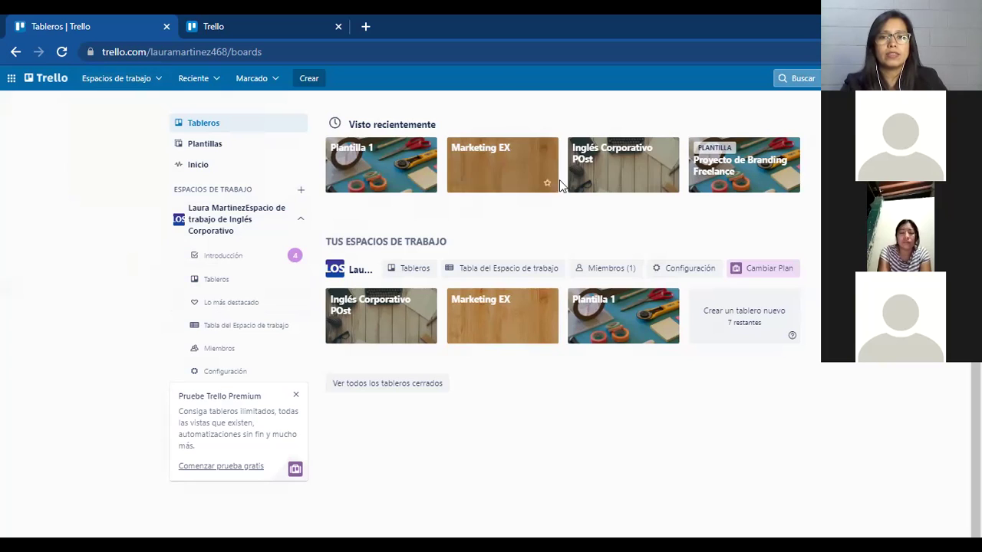
Mark the Inglés Corporativo POst board as a starred board.
{"action": "left_click", "coordinate": [669, 185]}
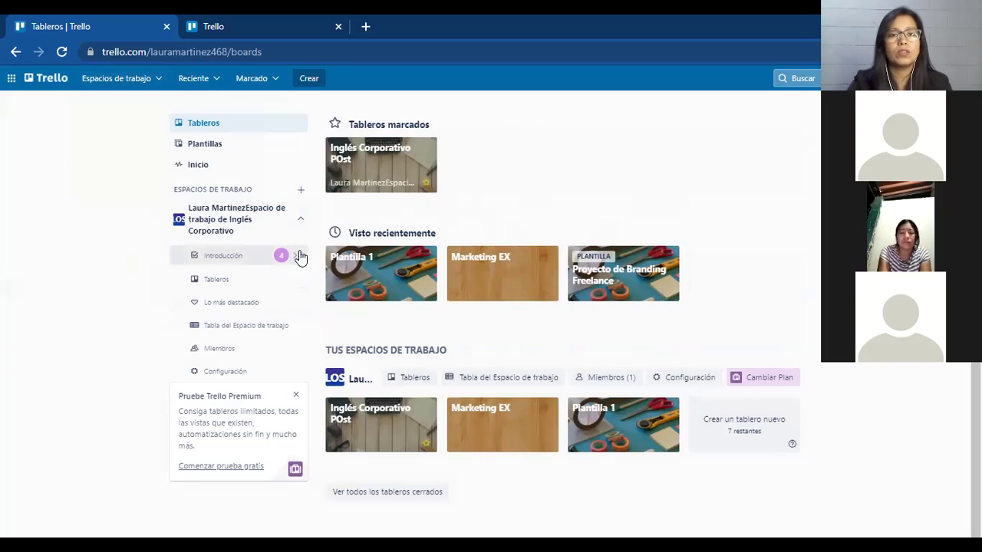
Browse the template gallery and open the Crmble order management pipeline template from the Negocio category.
{"action": "left_click", "coordinate": [225, 146]}
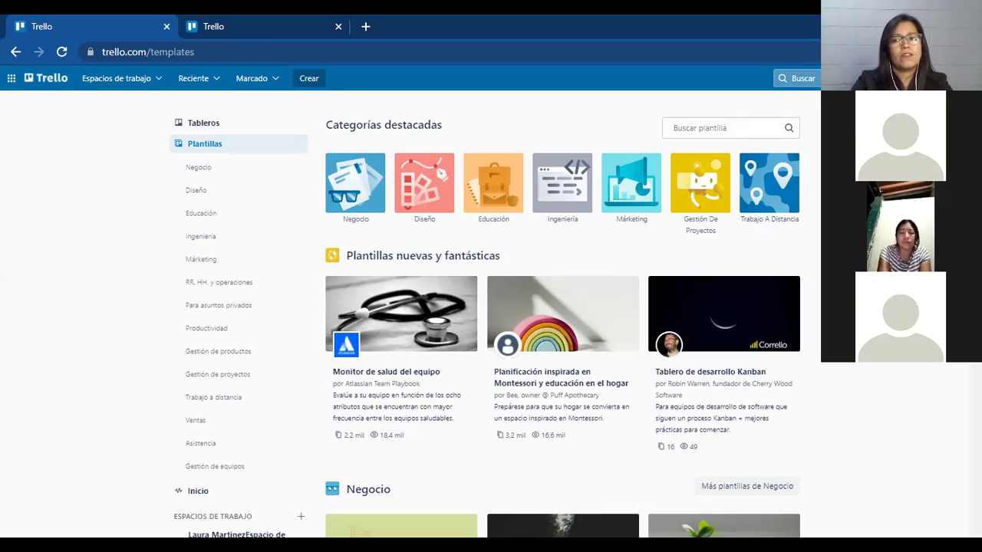
{"action": "scroll", "coordinate": [491, 307], "scroll_direction": "down", "scroll_amount": 3}
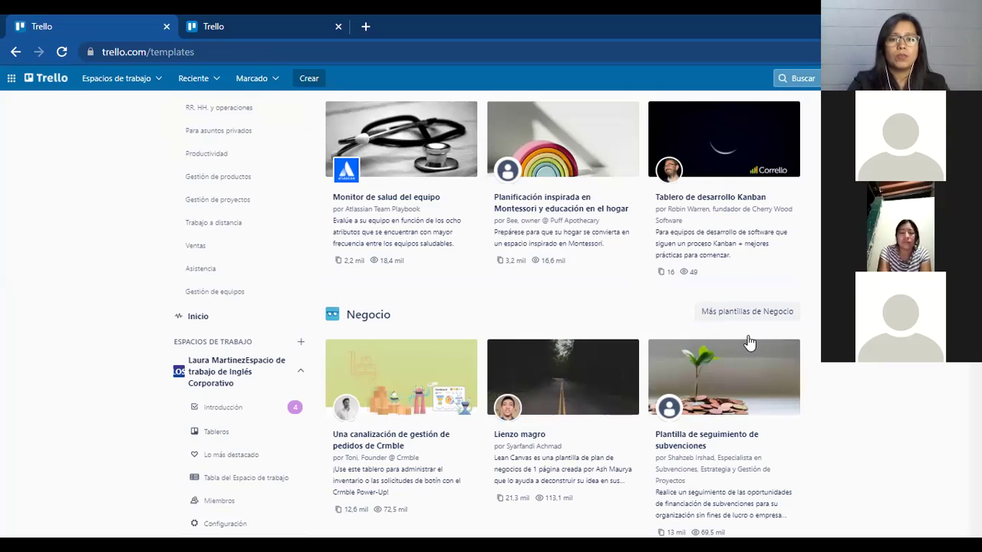
{"action": "scroll", "coordinate": [562, 315], "scroll_direction": "down", "scroll_amount": 3}
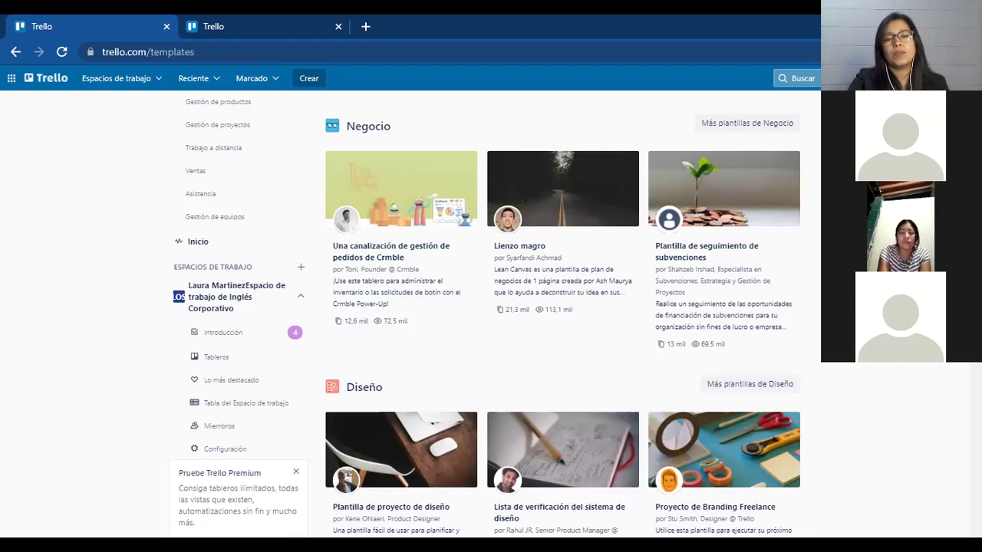
{"action": "left_click", "coordinate": [403, 253]}
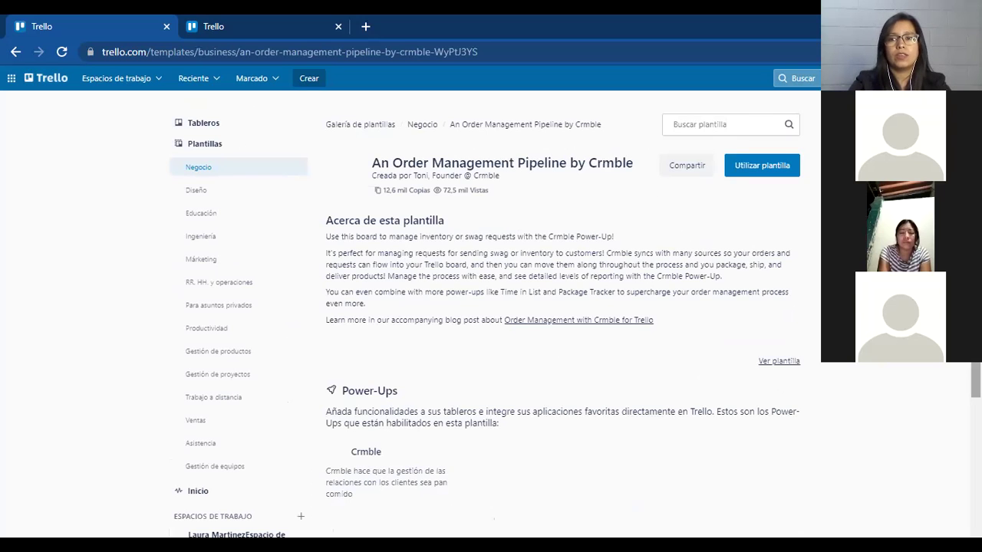
Examine the Crmble template's preview and its full board, reading through the cards in the How It Works list.
{"action": "scroll", "coordinate": [491, 315], "scroll_direction": "down", "scroll_amount": 2}
{"action": "scroll", "coordinate": [491, 315], "scroll_direction": "down", "scroll_amount": 1}
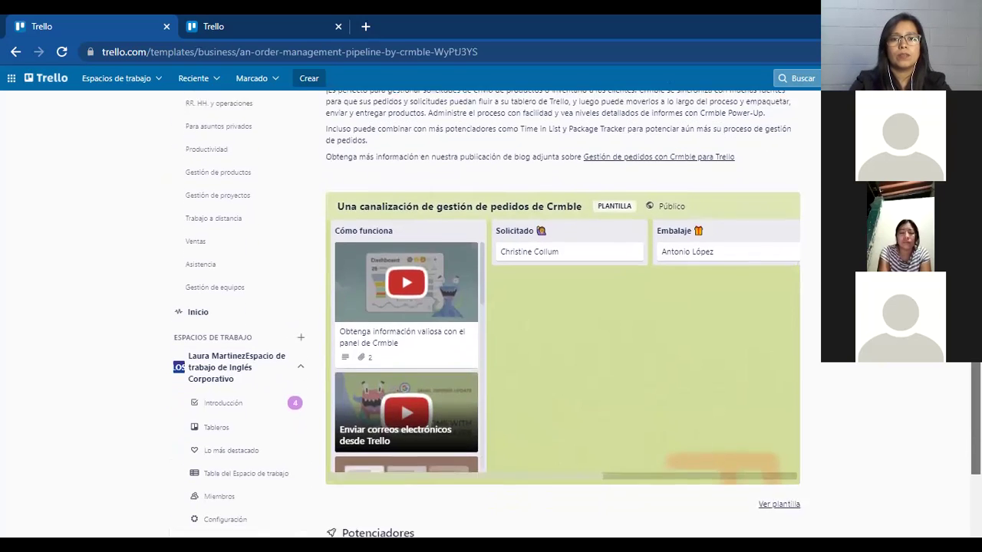
{"action": "scroll", "coordinate": [563, 315], "scroll_direction": "down", "scroll_amount": 1}
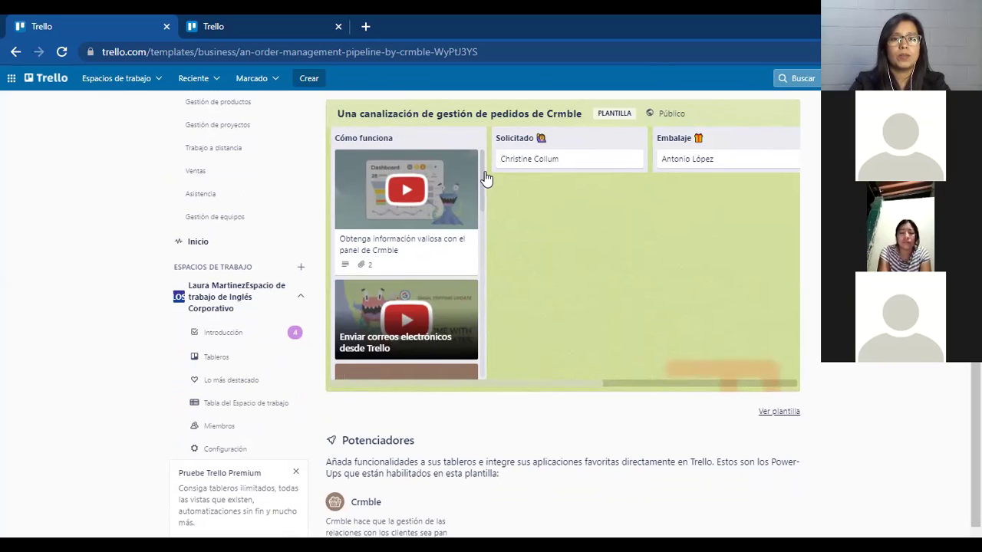
{"action": "left_click_drag", "start_coordinate": [480, 215], "coordinate": [481, 248]}
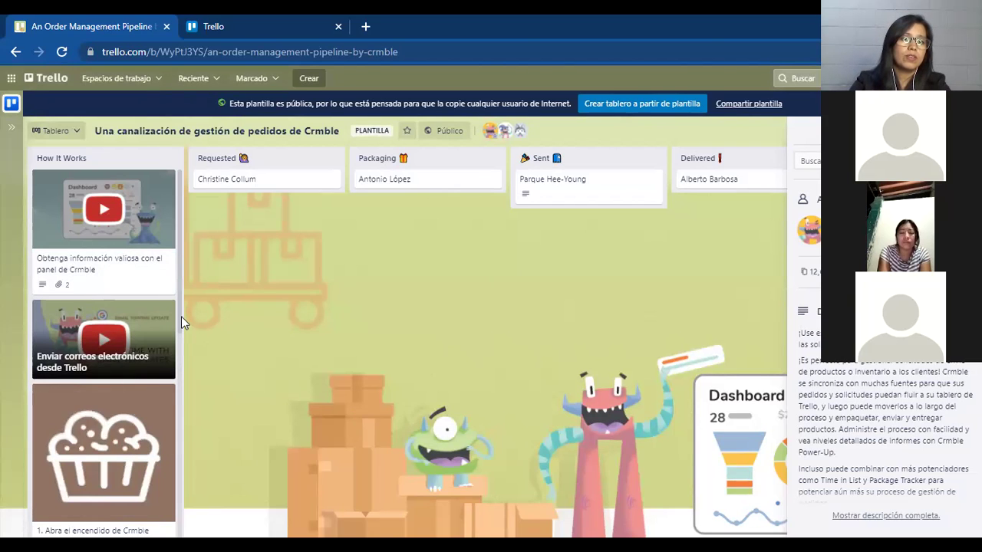
{"action": "left_click_drag", "start_coordinate": [180, 313], "coordinate": [179, 346]}
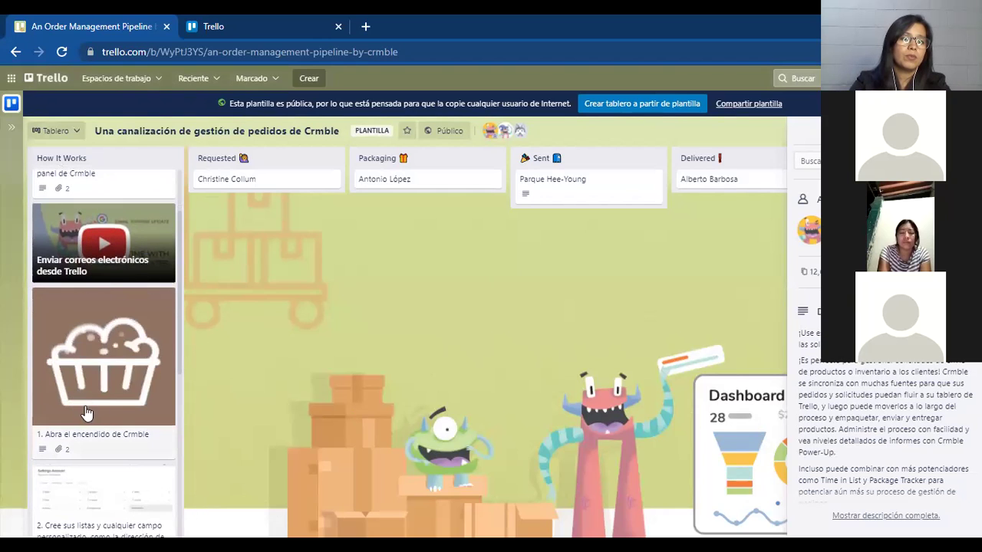
{"action": "left_click_drag", "start_coordinate": [180, 299], "coordinate": [171, 366]}
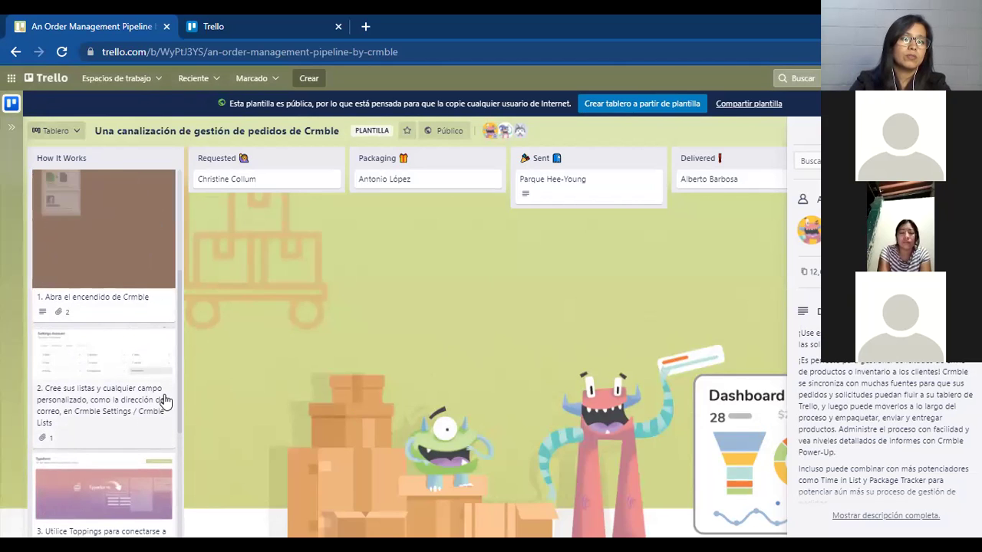
{"action": "left_click_drag", "start_coordinate": [180, 372], "coordinate": [179, 248]}
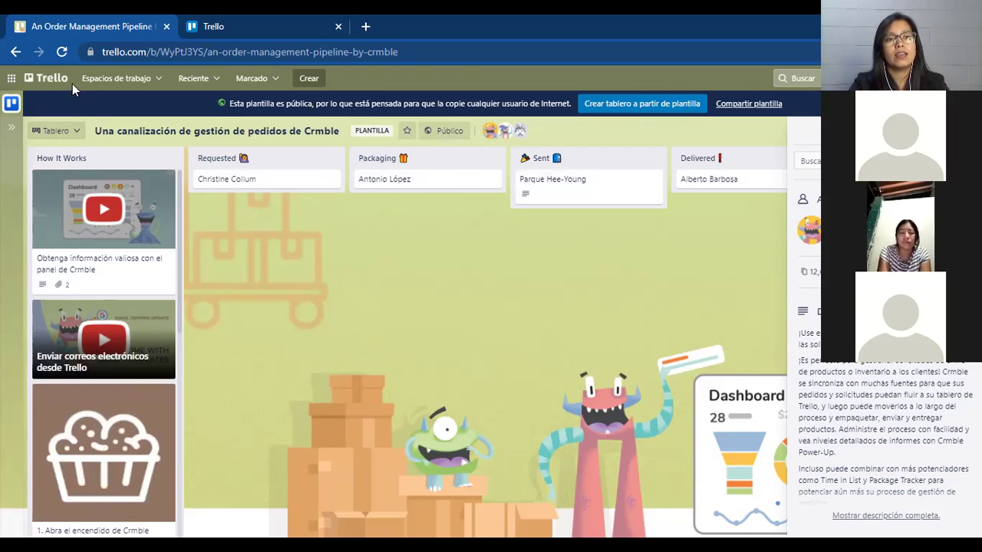
Return to the boards overview and view the recently seen Proyecto de Branding Freelance template.
{"action": "left_click", "coordinate": [47, 78]}
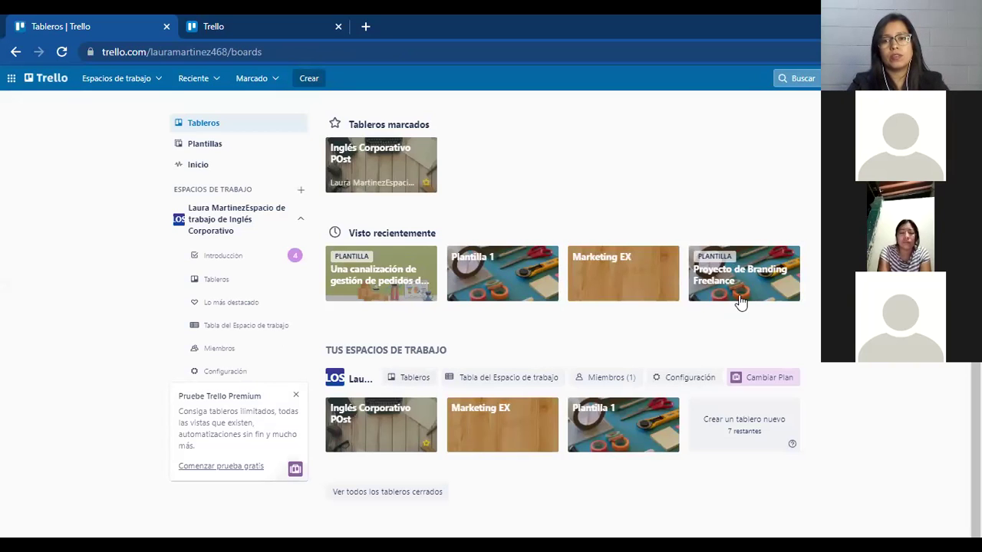
{"action": "scroll", "coordinate": [563, 307], "scroll_direction": "down", "scroll_amount": 1}
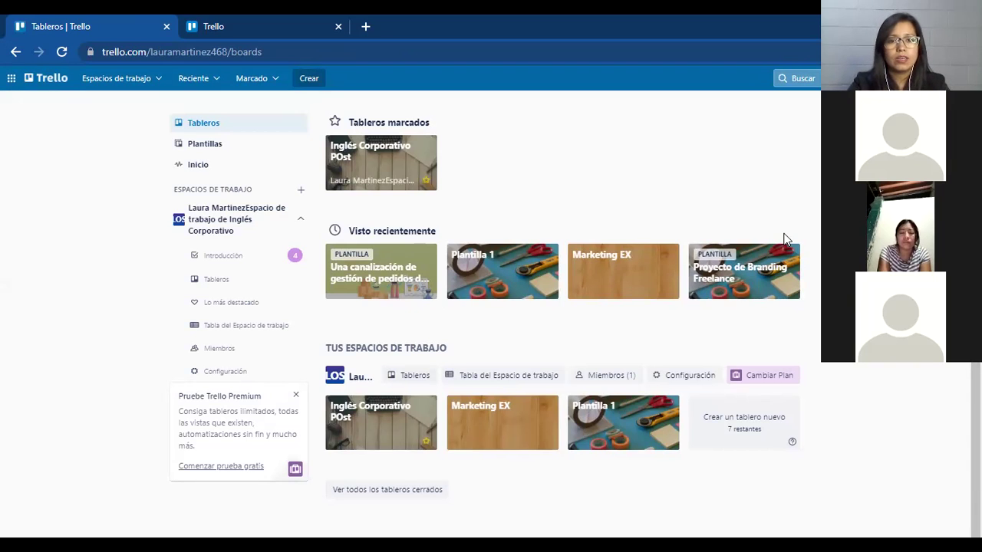
{"action": "left_click", "coordinate": [736, 270]}
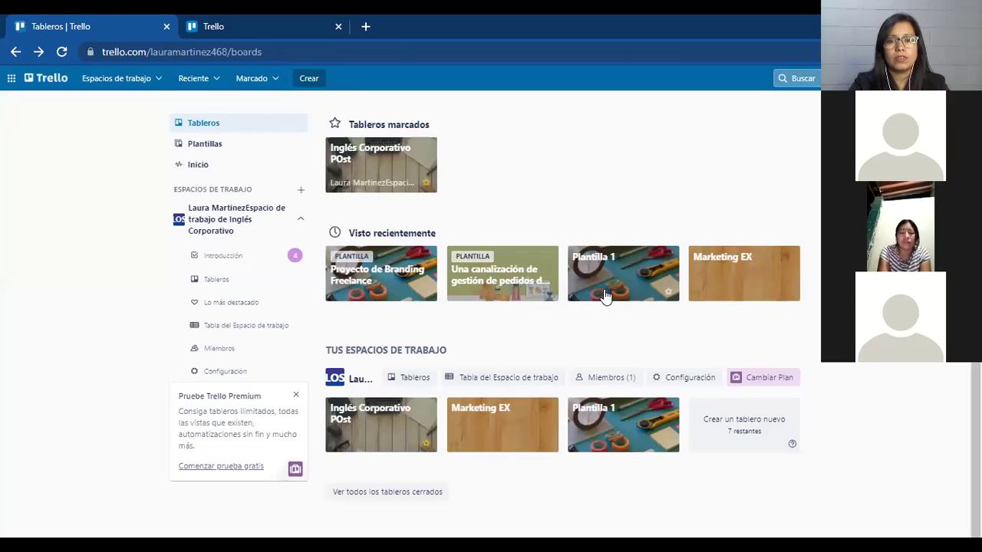
Open the Plantilla 1 board and check which alternative views are offered for it.
{"action": "left_click", "coordinate": [604, 296]}
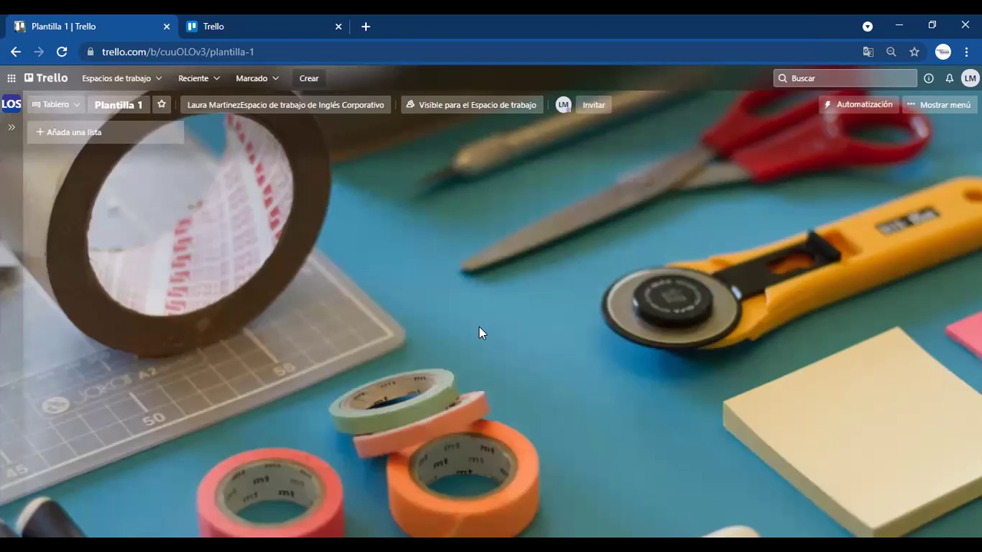
{"action": "left_click", "coordinate": [76, 112]}
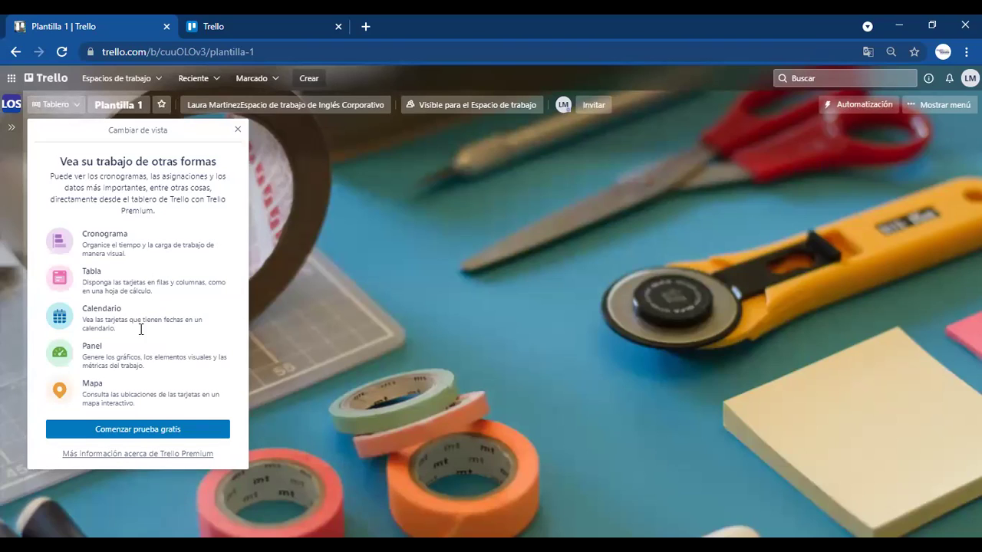
{"action": "left_click", "coordinate": [383, 198]}
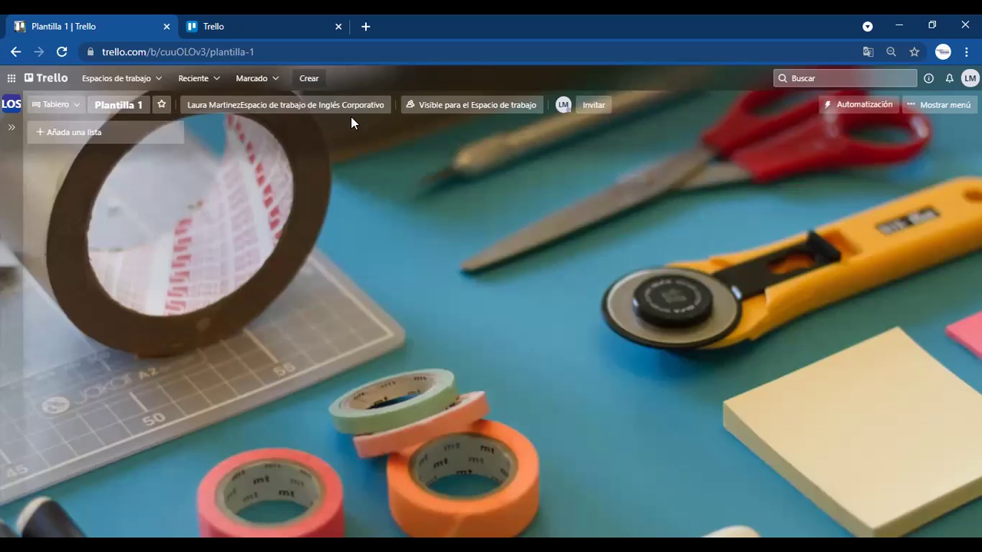
Review the visibility options of the Plantilla 1 board without changing the current setting.
{"action": "left_click", "coordinate": [477, 111]}
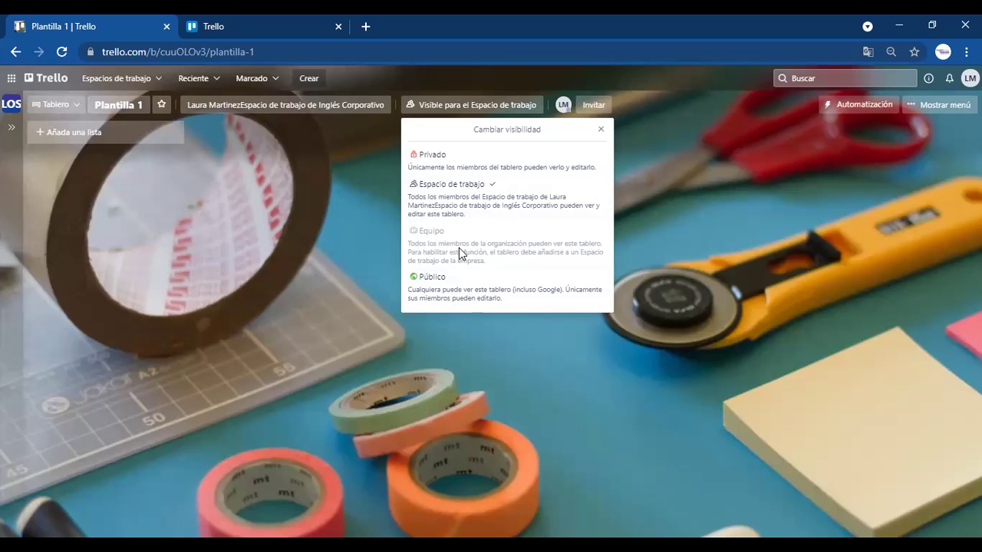
{"action": "left_click", "coordinate": [600, 134]}
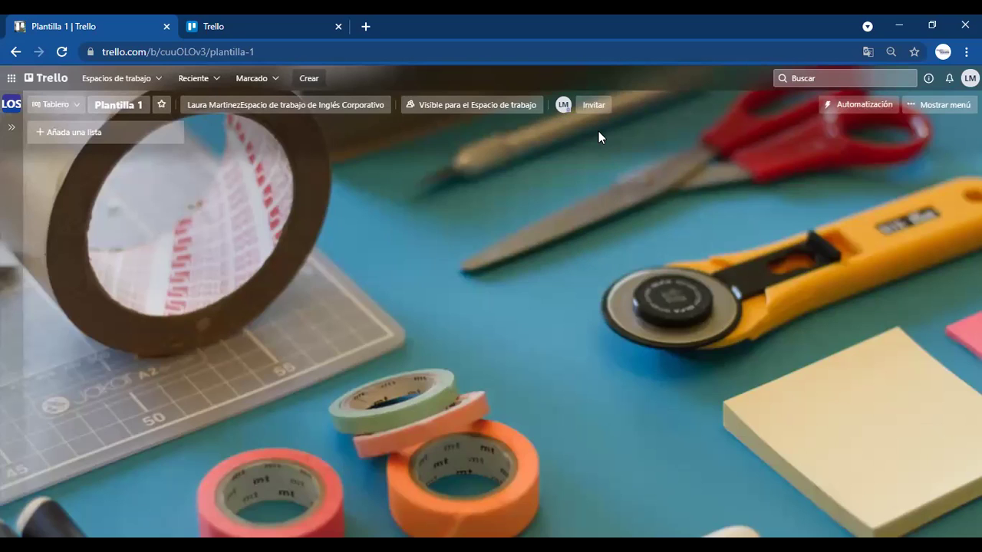
{"action": "left_click", "coordinate": [527, 113]}
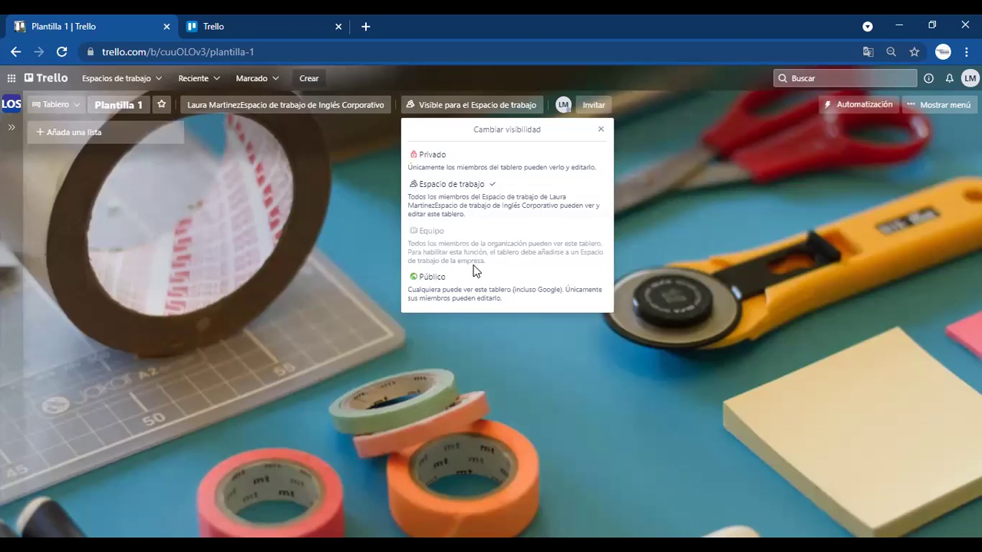
Look up "vvh" in the board's invitation form, clear the entry and close the form without inviting anyone.
{"action": "left_click", "coordinate": [592, 105]}
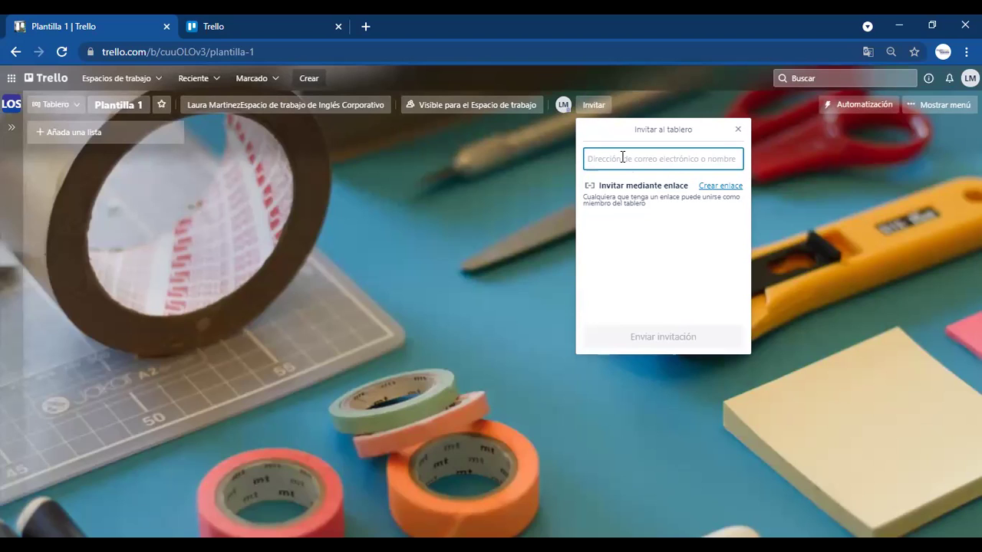
{"action": "type", "text": "vvh"}
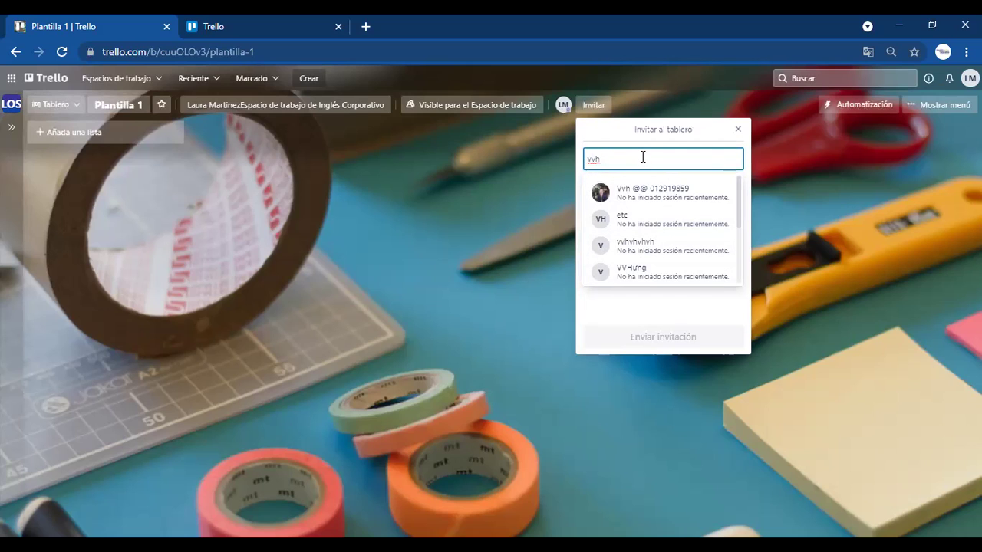
{"action": "key", "text": "BackSpace"}
{"action": "key", "text": "BackSpace"}
{"action": "key", "text": "BackSpace"}
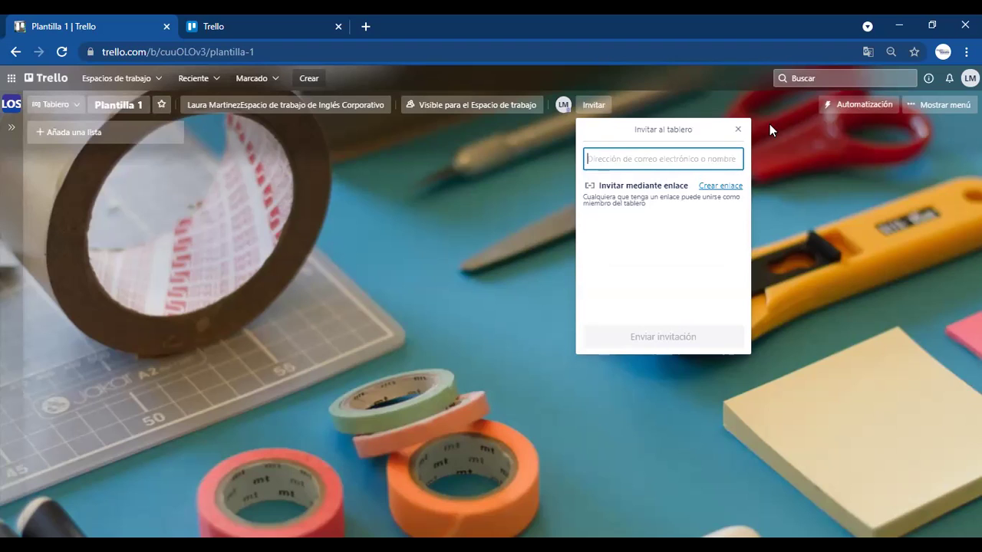
{"action": "left_click", "coordinate": [738, 129]}
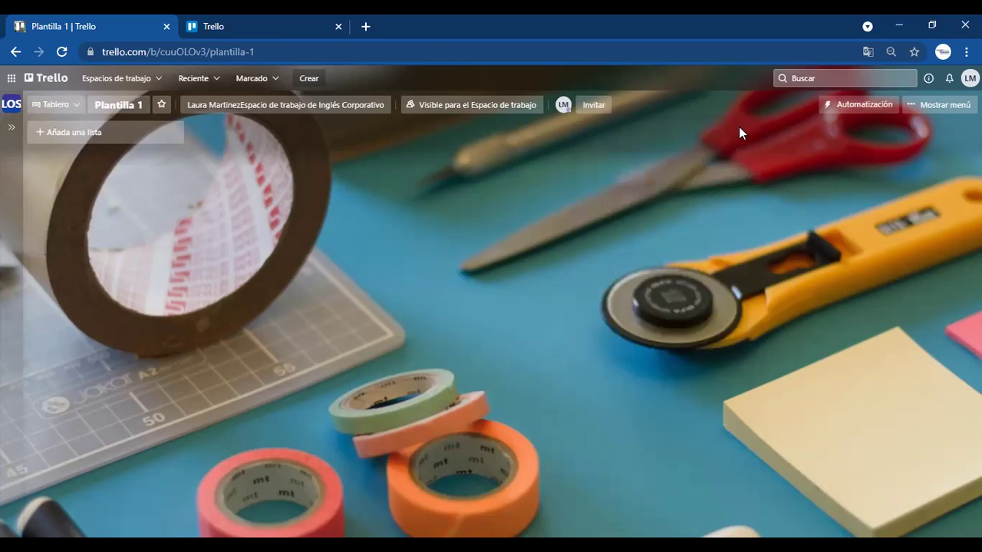
Review the automation options available for the board.
{"action": "left_click", "coordinate": [877, 107]}
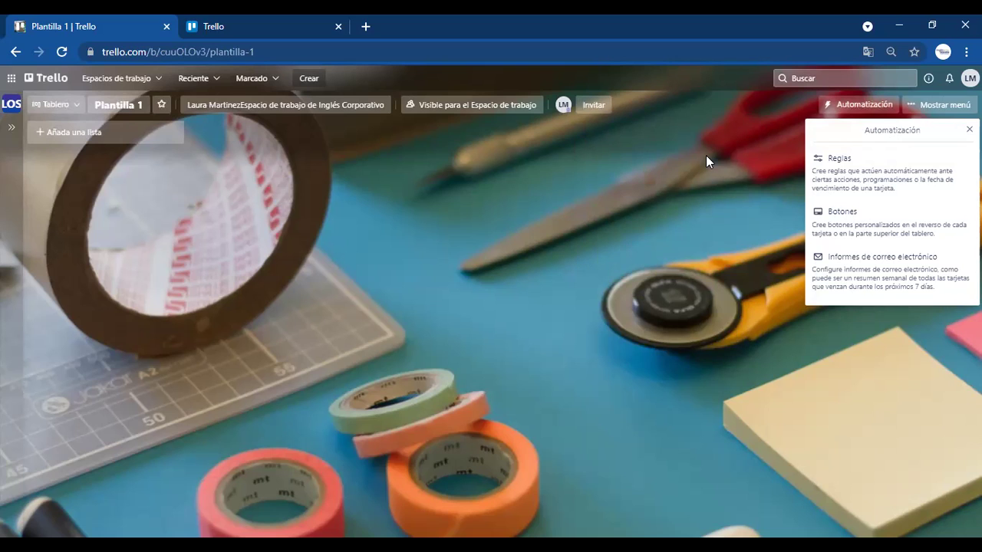
{"action": "key", "text": "Escape"}
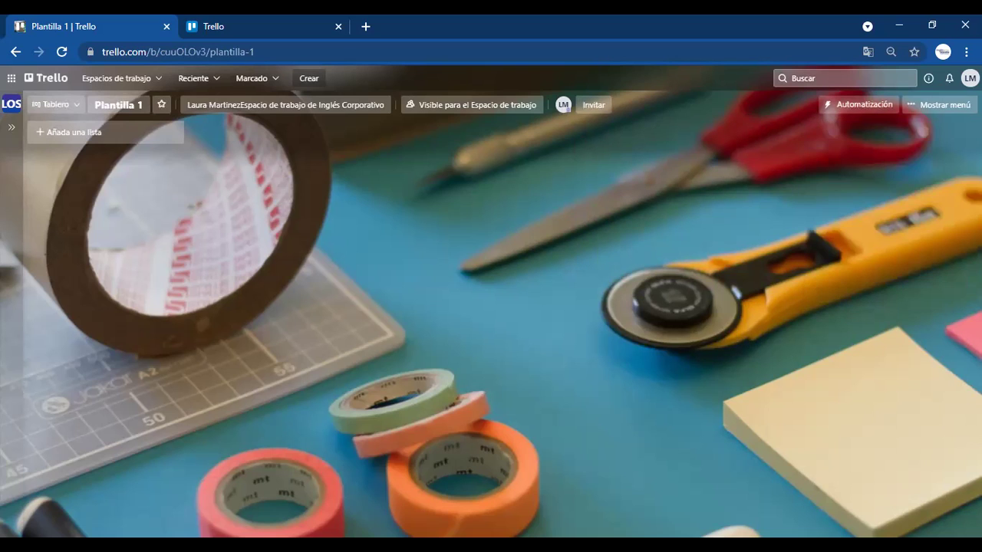
Look through the board's menu and view its sticker collection.
{"action": "left_click", "coordinate": [955, 105]}
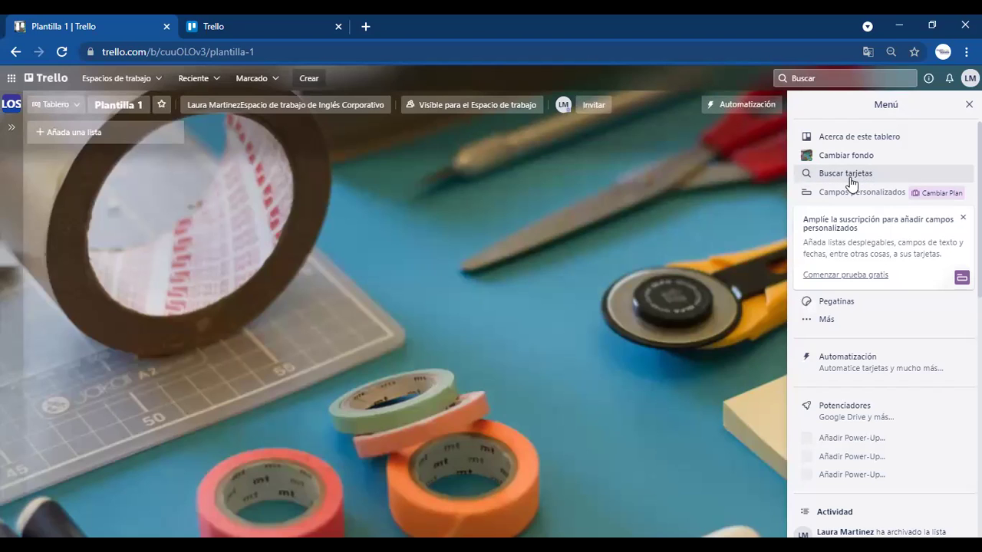
{"action": "left_click", "coordinate": [831, 304]}
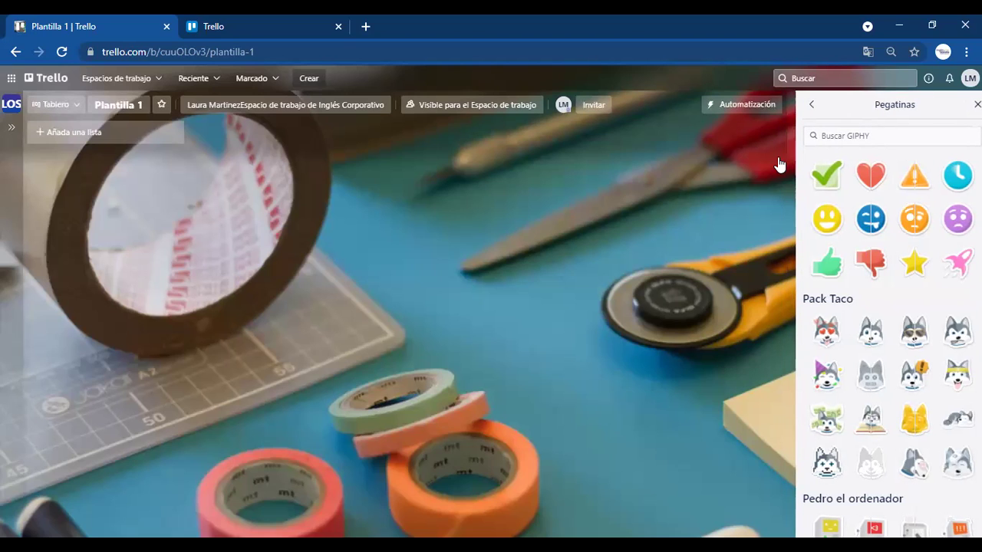
{"action": "key", "text": "Escape"}
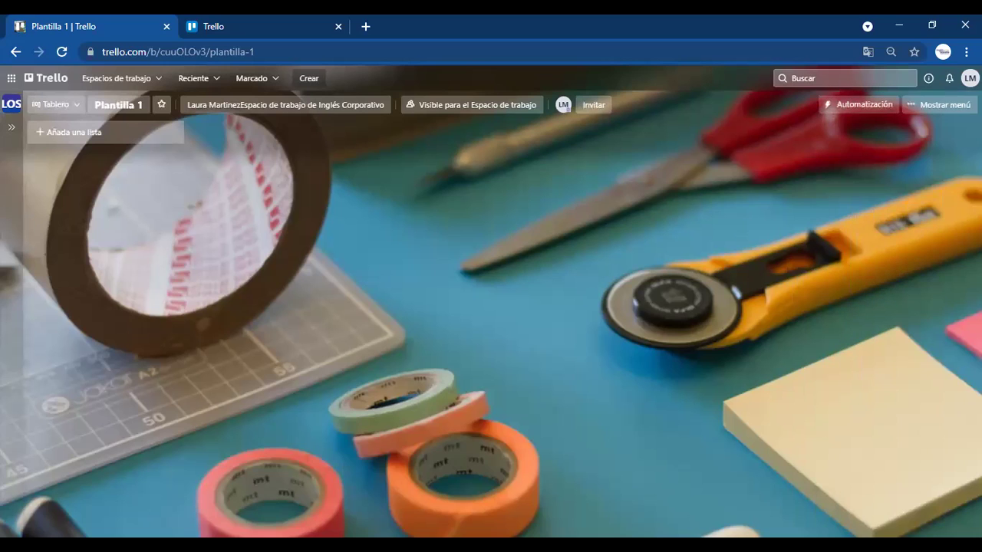
{"action": "left_click", "coordinate": [950, 105]}
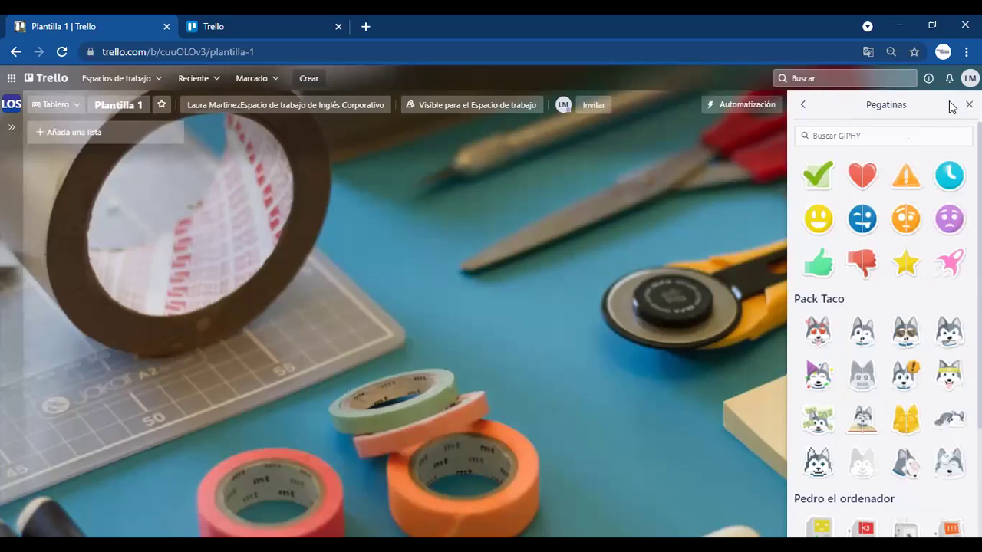
Review the board's additional menu options and its configuration settings, then close the board menu.
{"action": "left_click", "coordinate": [803, 107]}
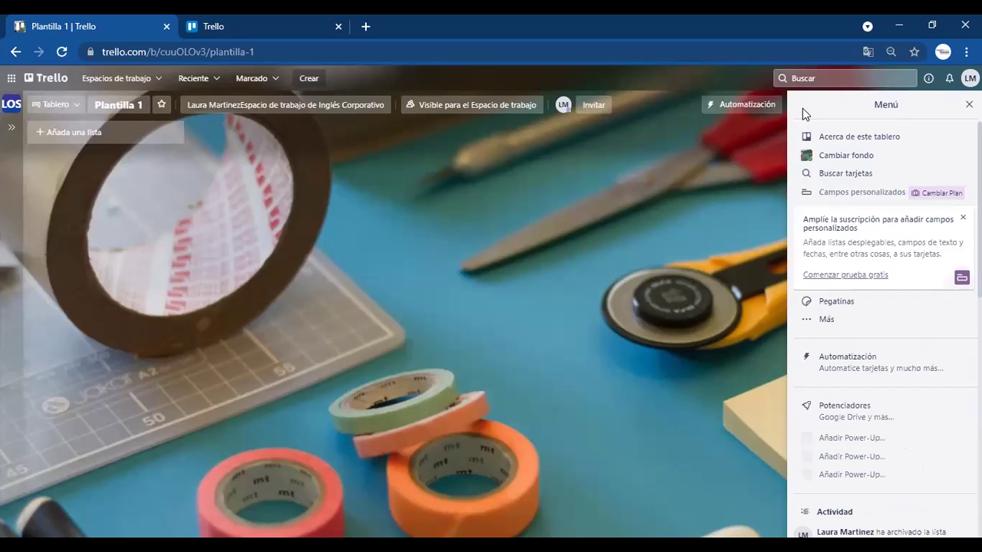
{"action": "left_click", "coordinate": [832, 319]}
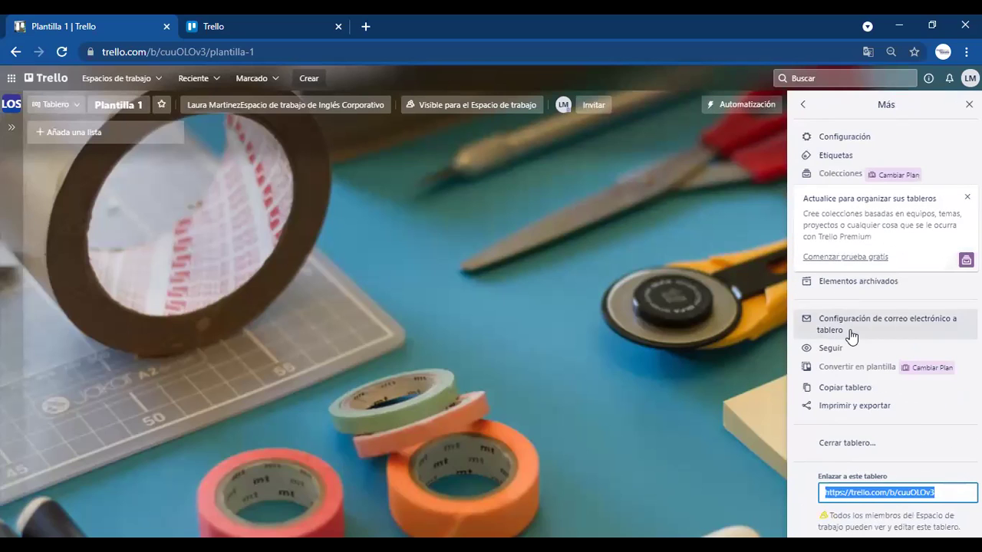
{"action": "left_click", "coordinate": [858, 138]}
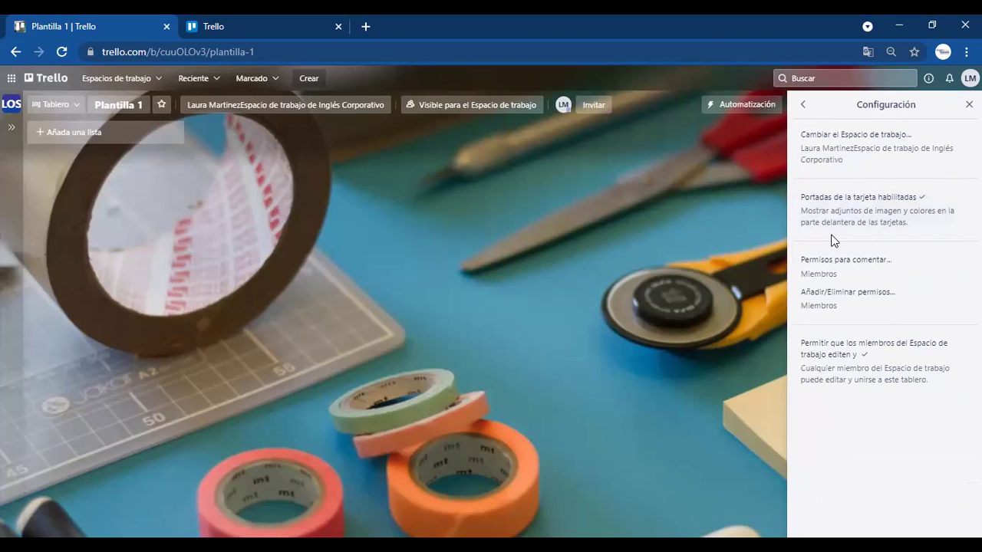
{"action": "left_click", "coordinate": [805, 109]}
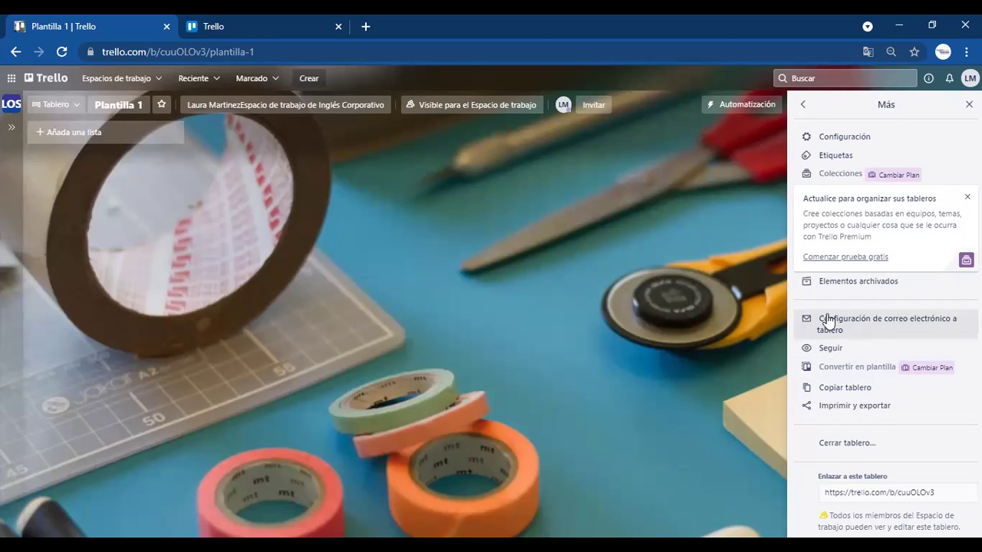
{"action": "left_click", "coordinate": [803, 105]}
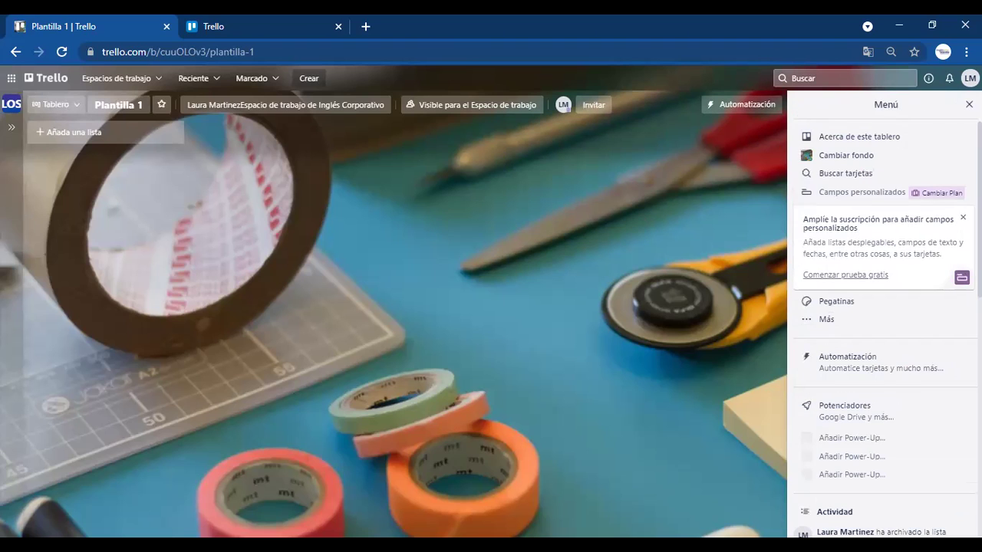
{"action": "key", "text": "Escape"}
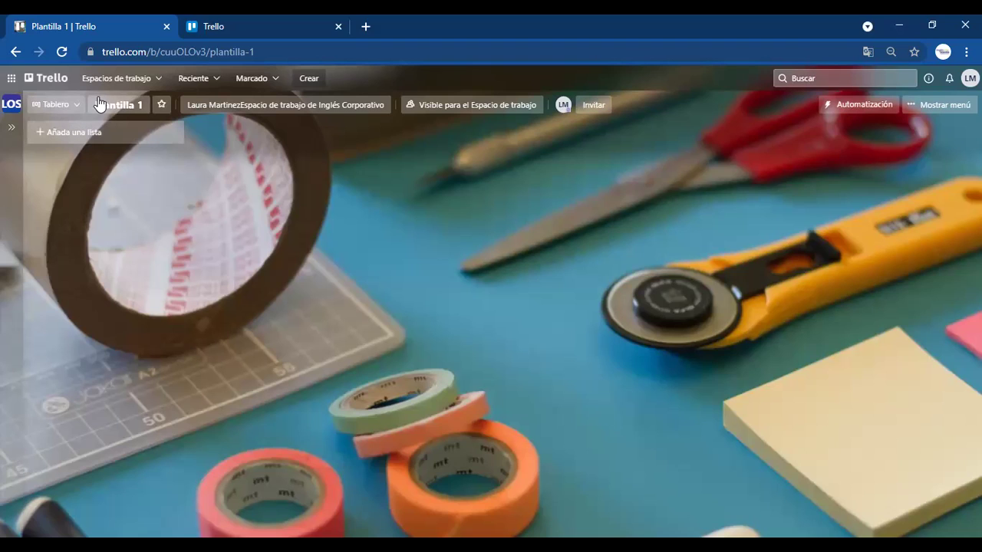
Rename the Plantilla 1 board as "Desarrollo de nuevos productos".
{"action": "left_click", "coordinate": [128, 101]}
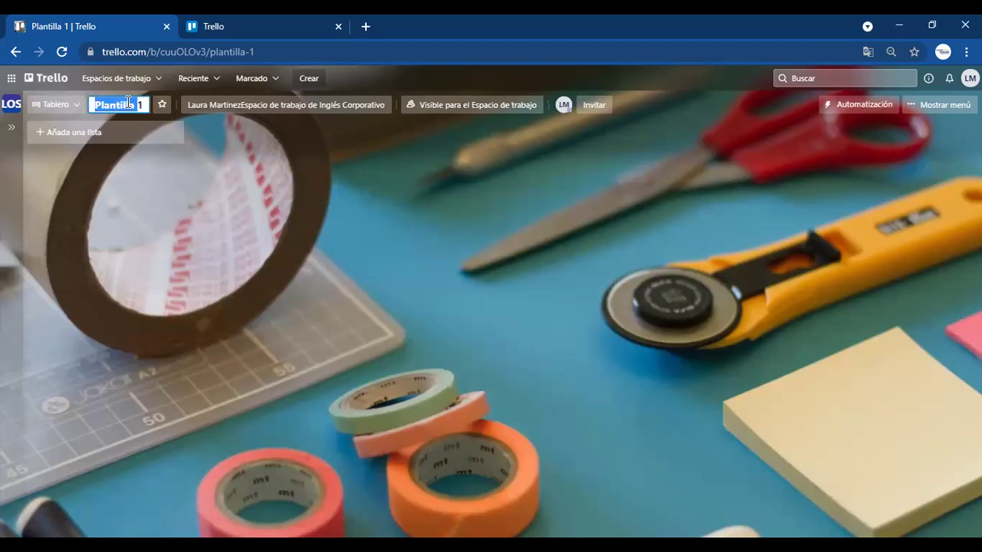
{"action": "left_click_drag", "start_coordinate": [145, 104], "coordinate": [90, 106]}
{"action": "type", "text": "De"}
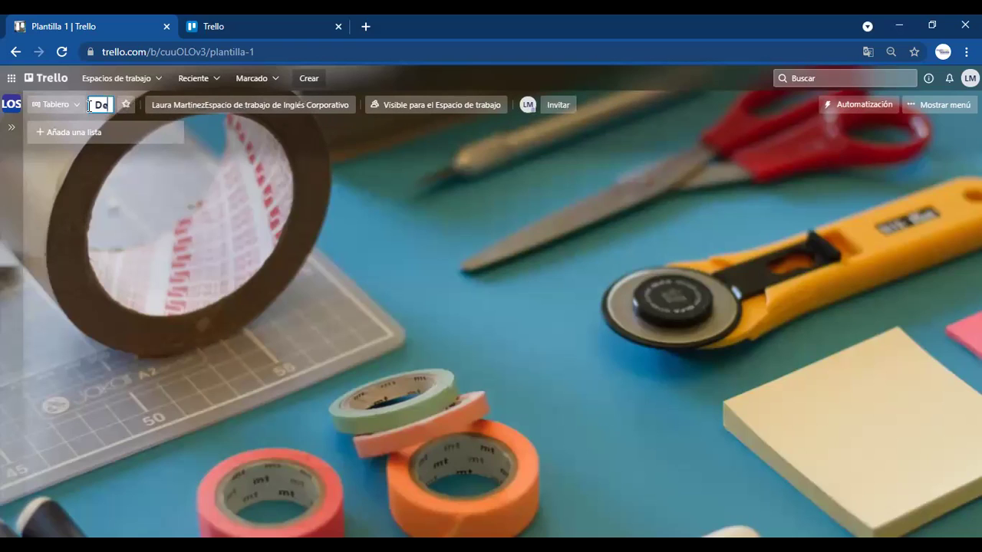
{"action": "type", "text": "sarrollo de nuevos productos"}
{"action": "key", "text": "Return"}
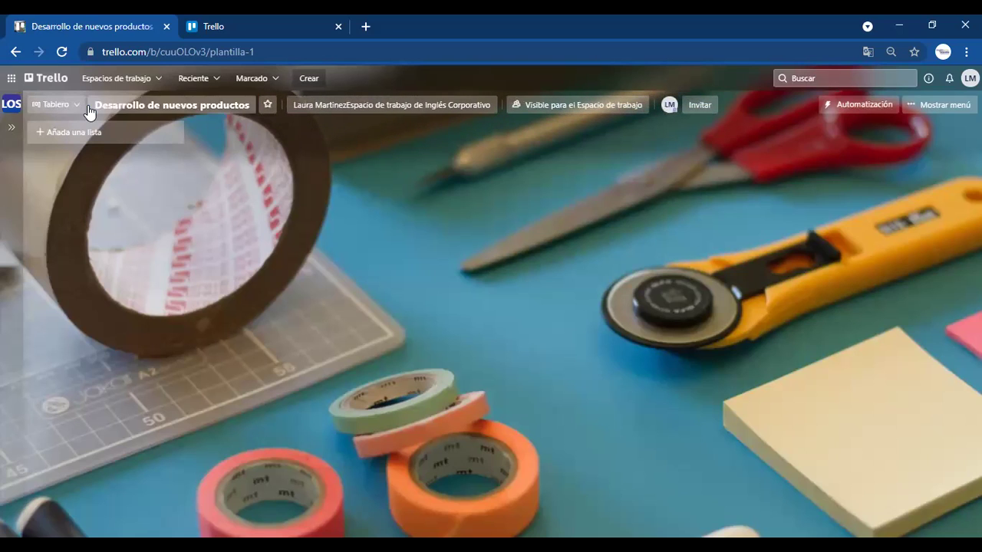
Add two lists to the board titled "Proyecto Lanzamiento de un producto" and "En proceso".
{"action": "left_click", "coordinate": [84, 133]}
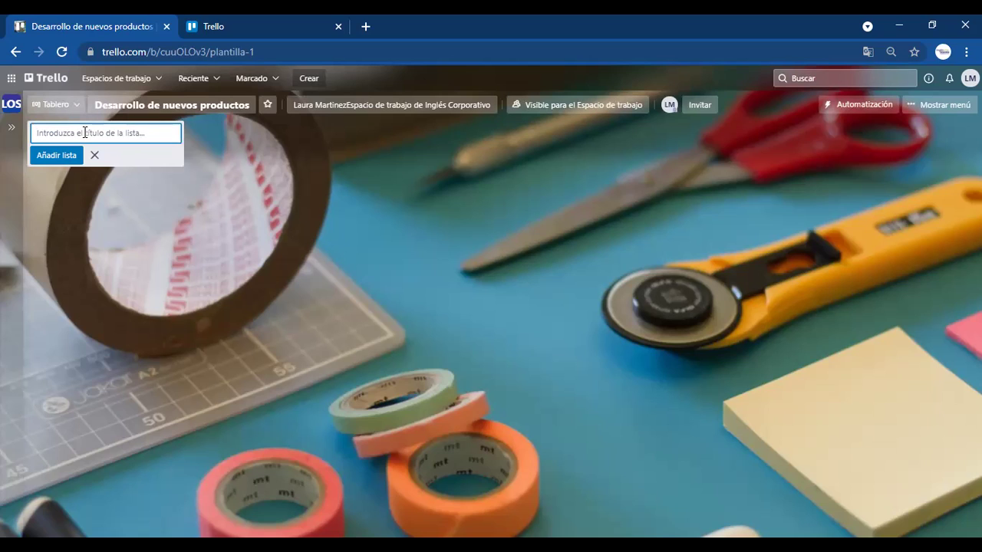
{"action": "type", "text": "Proyecto Lanzamiento de un producto"}
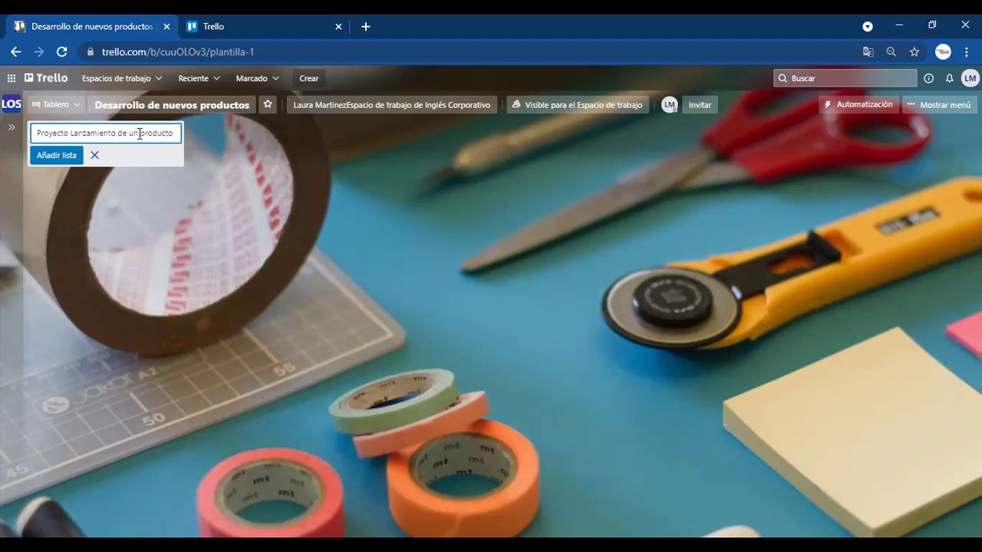
{"action": "key", "text": "Return"}
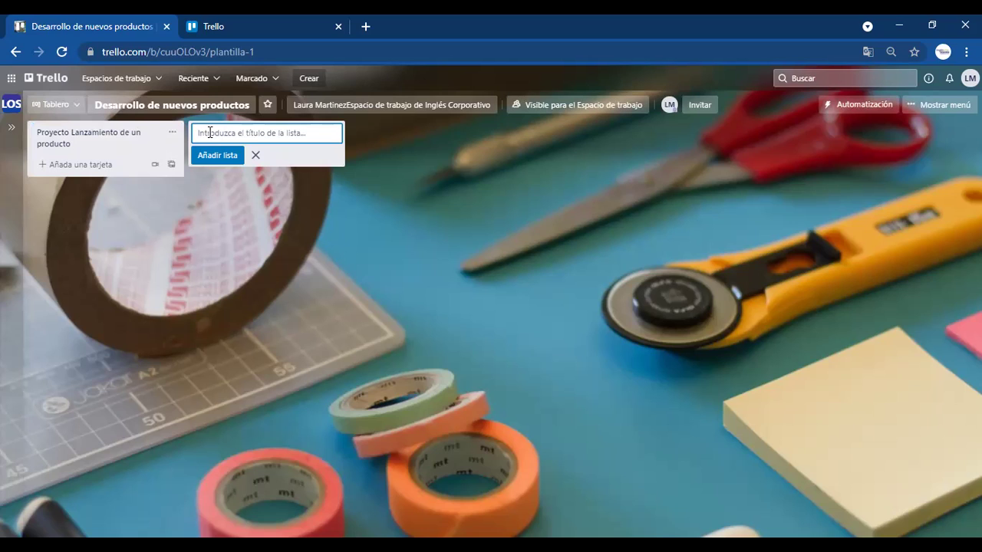
{"action": "type", "text": "En"}
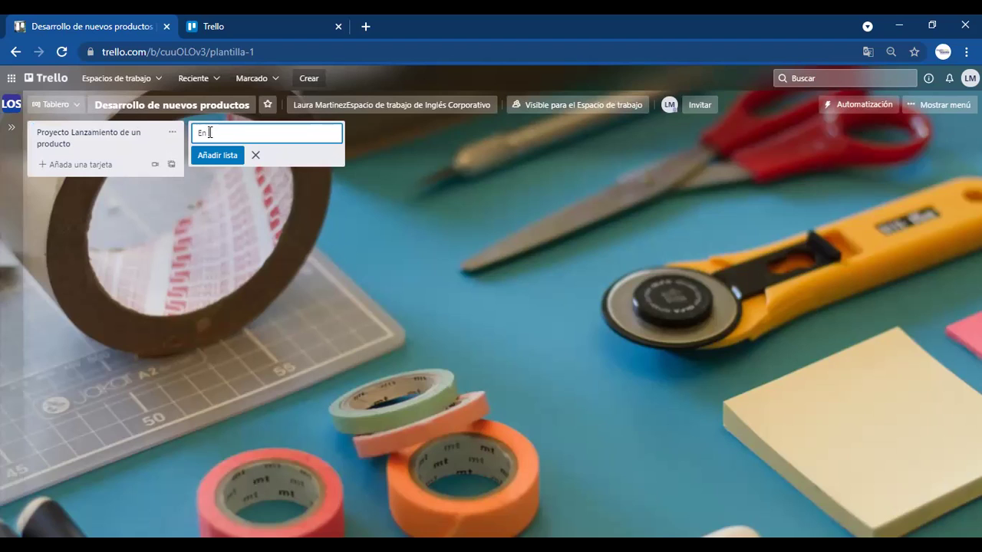
{"action": "type", "text": " proceso"}
{"action": "key", "text": "Return"}
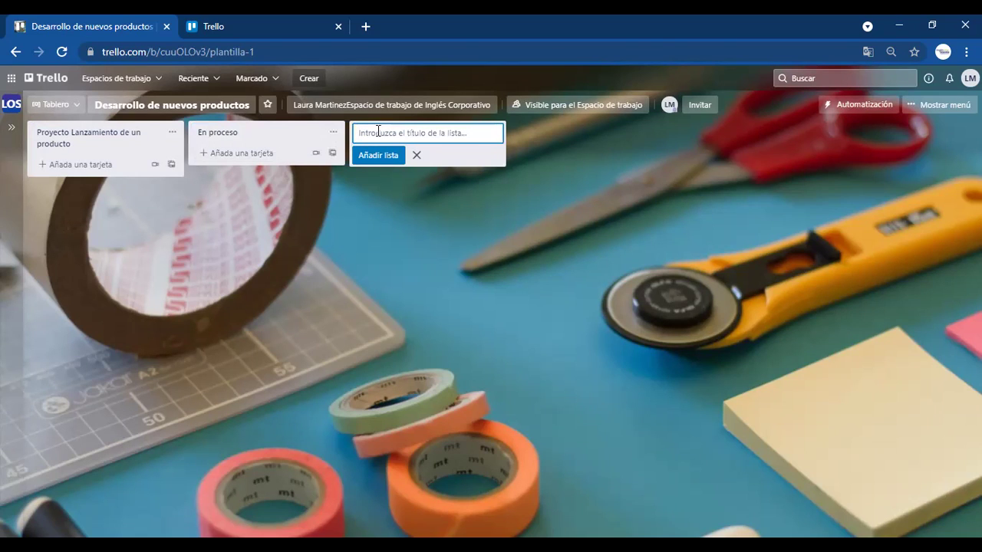
Add the lists "En revisión" and "Pendiente de aprobación" after the En proceso list.
{"action": "type", "text": "En re"}
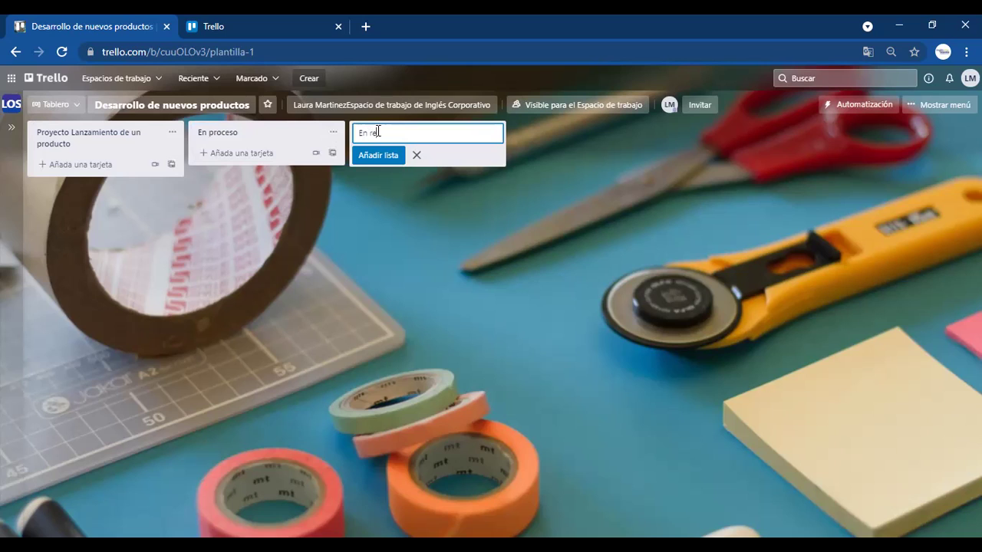
{"action": "type", "text": "visio"}
{"action": "type", "text": "n"}
{"action": "key", "text": "Return"}
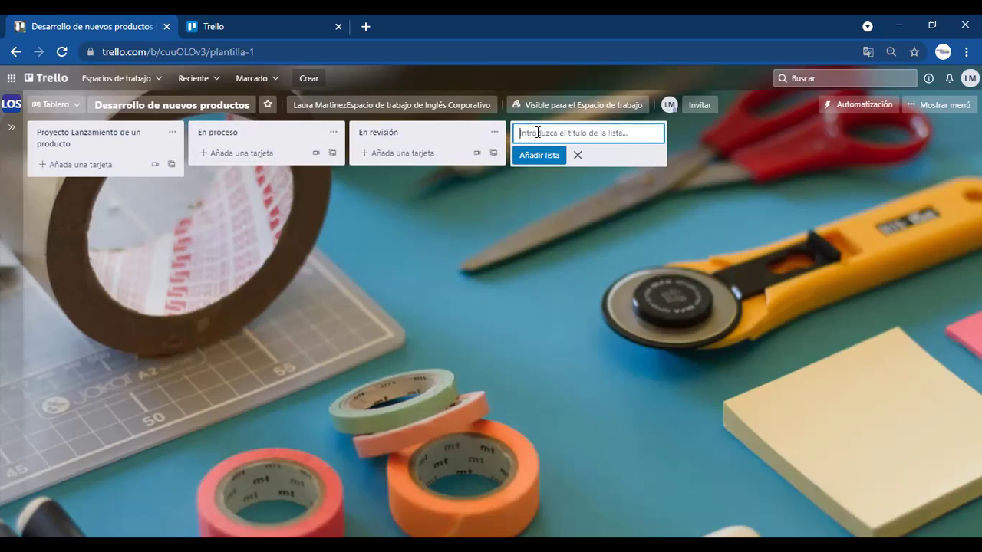
{"action": "type", "text": "Pendien"}
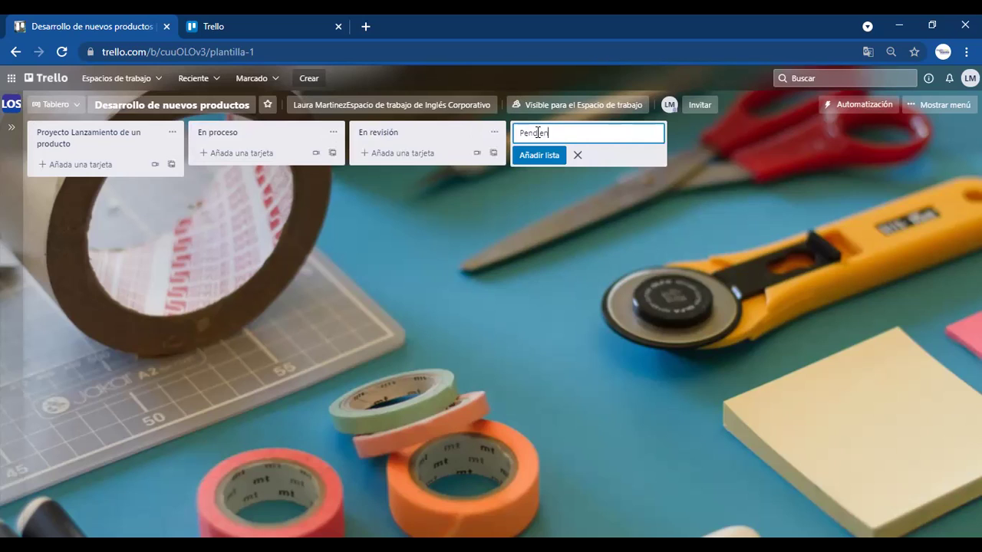
{"action": "type", "text": "te de aprobación"}
{"action": "key", "text": "Return"}
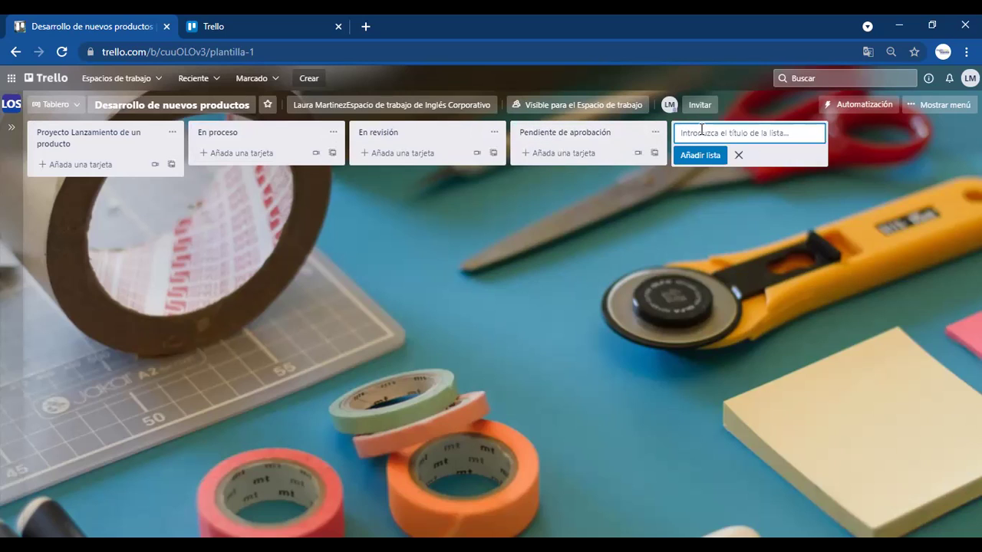
Add the lists "Finalizado" and "Aprobado" at the end of the board.
{"action": "type", "text": "Finalizado"}
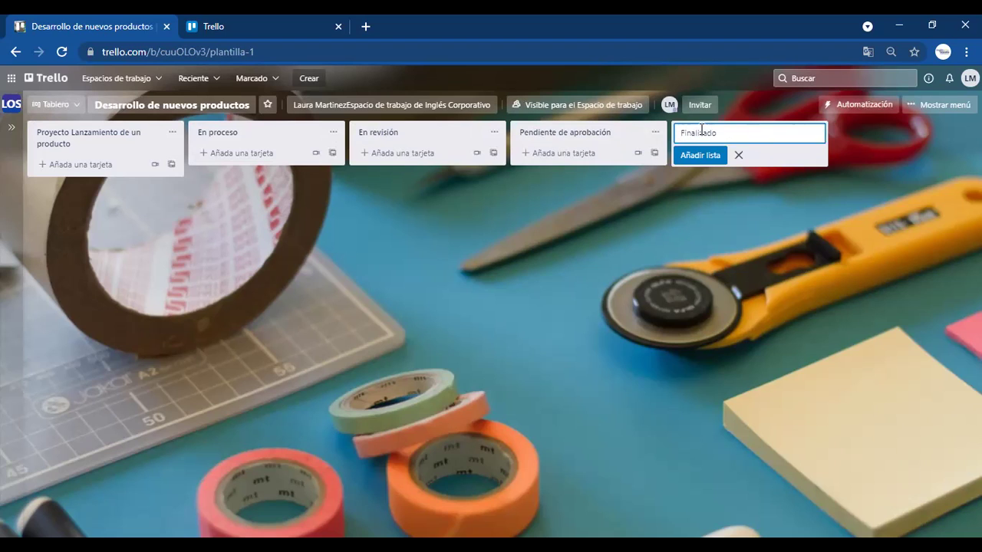
{"action": "key", "text": "Return"}
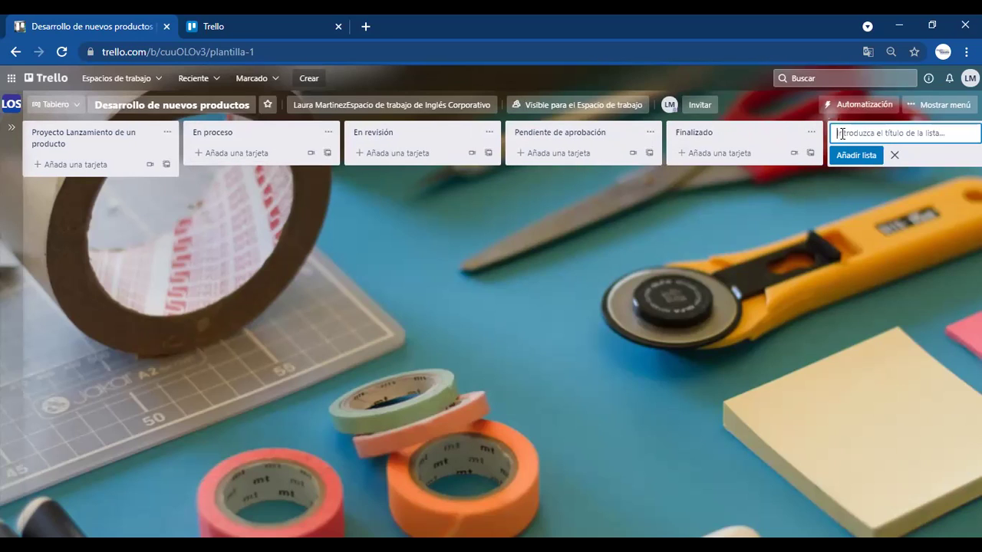
{"action": "type", "text": "Aprobado"}
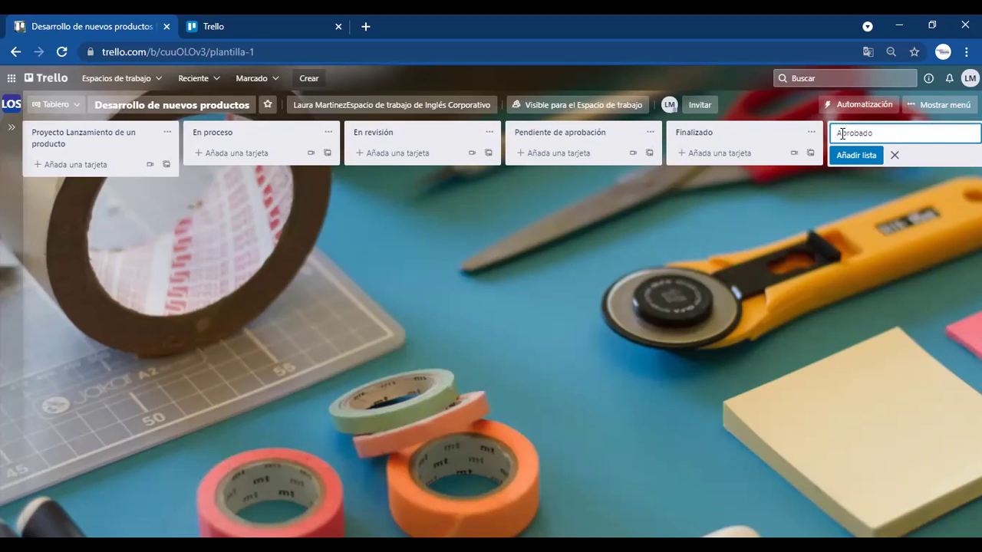
{"action": "key", "text": "Return"}
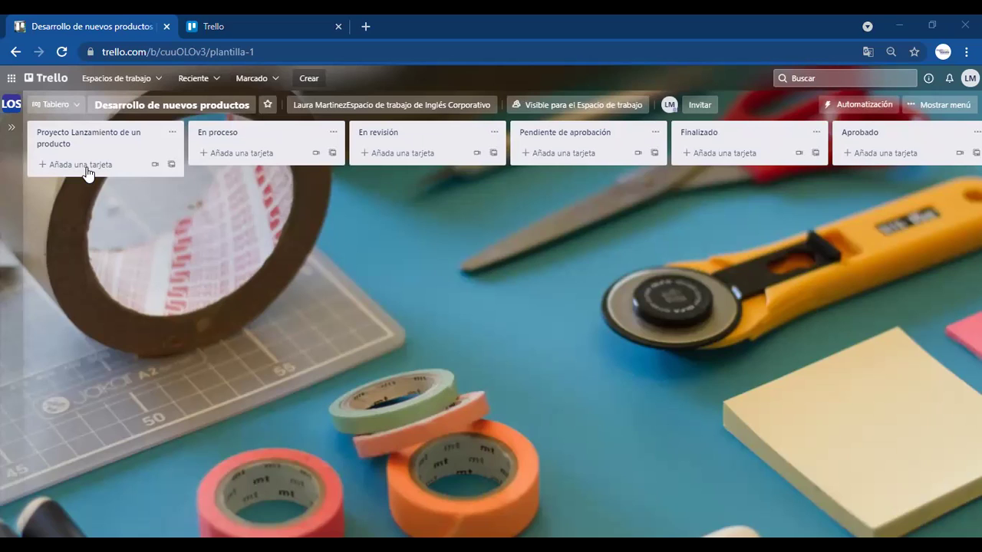
Add a card titled "Datos iniciales del producto" to the Proyecto Lanzamiento de un producto list.
{"action": "left_click", "coordinate": [46, 165]}
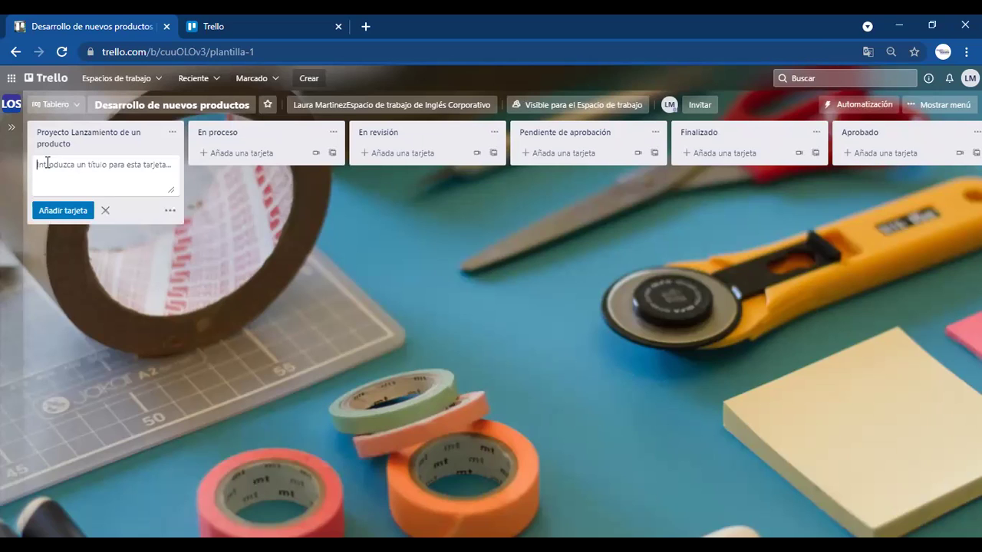
{"action": "type", "text": "Datos iniciales del producto"}
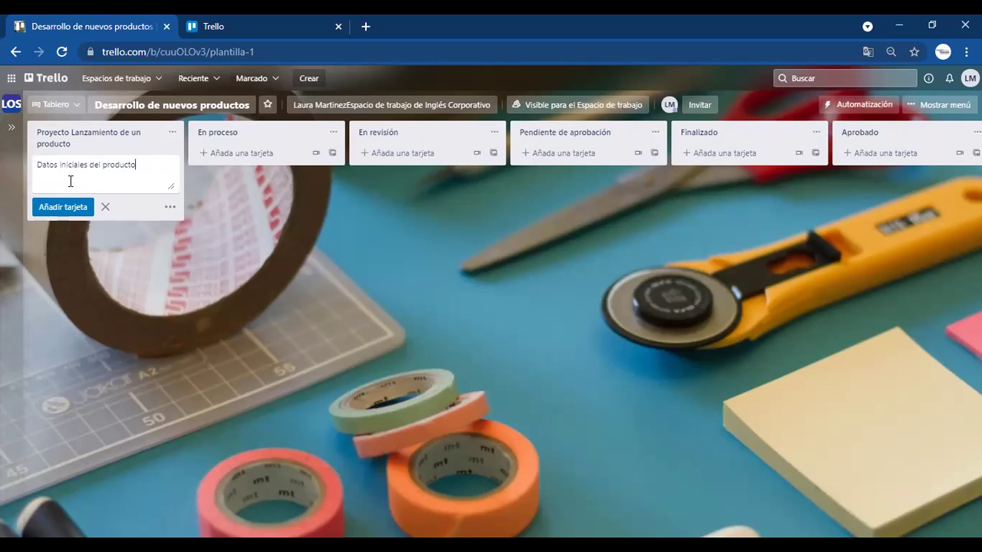
{"action": "key", "text": "Return"}
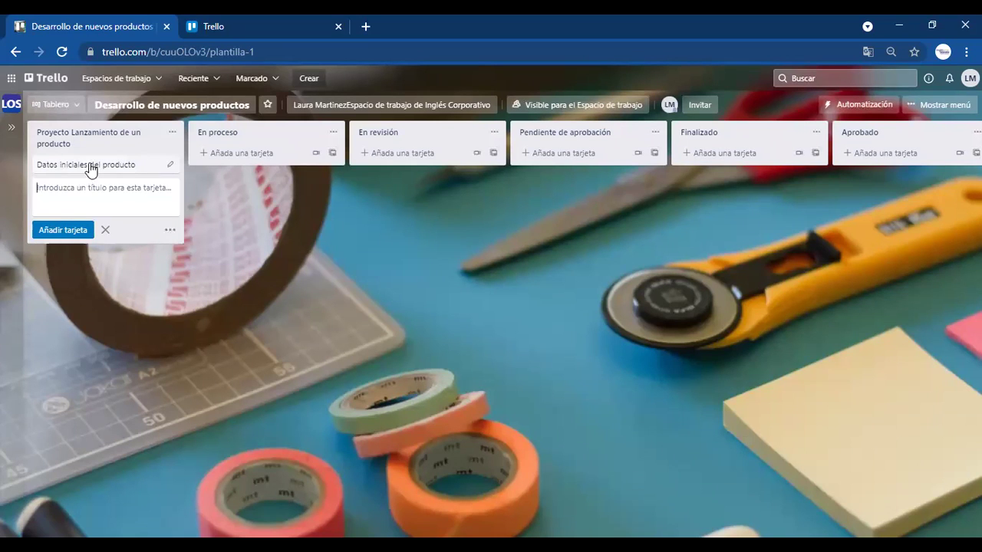
Open the new card and extend its title to "Datos iniciales del producto // finanzas".
{"action": "left_click", "coordinate": [98, 168]}
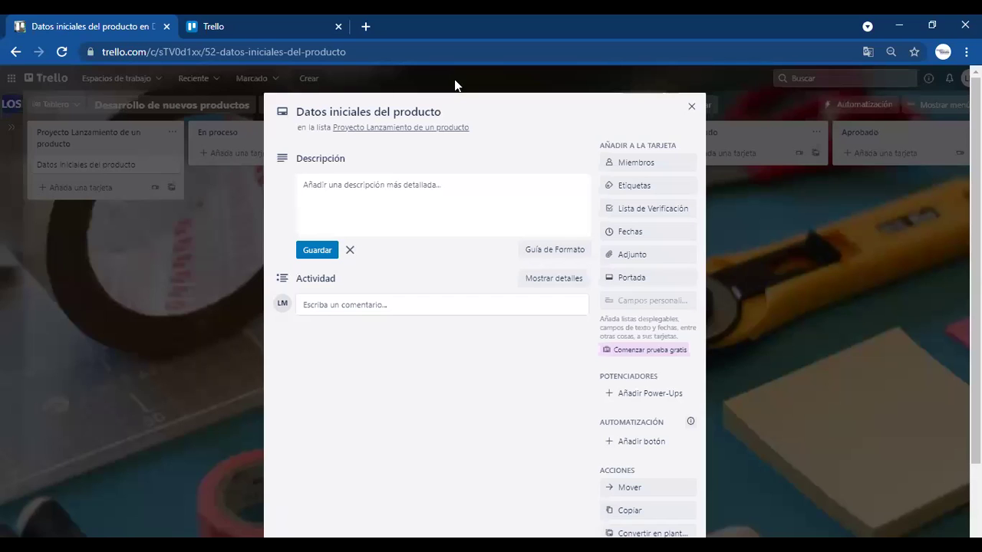
{"action": "left_click", "coordinate": [447, 110]}
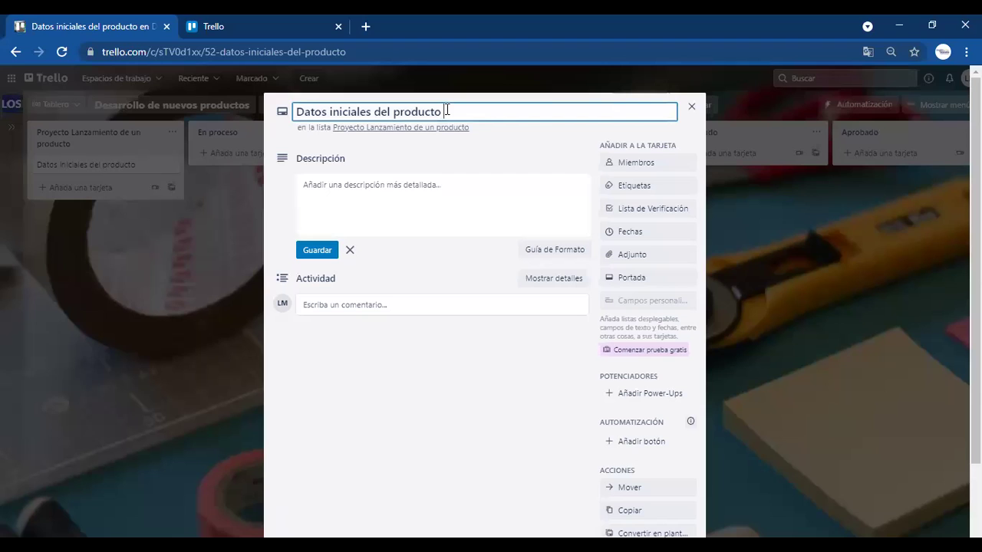
{"action": "type", "text": "// finanzas"}
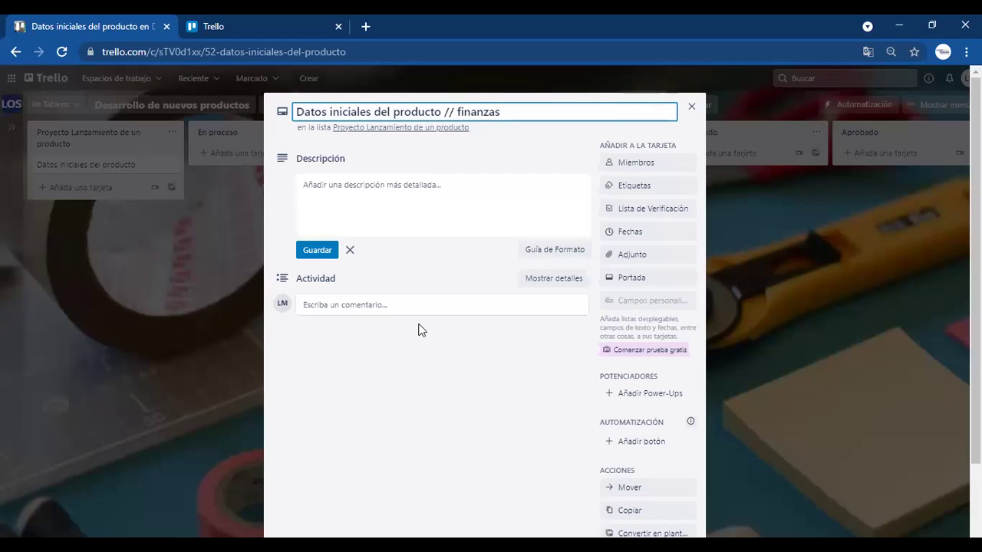
Write the card description "Necesito saber el presupuesro para lanzar un producto".
{"action": "left_click", "coordinate": [419, 204]}
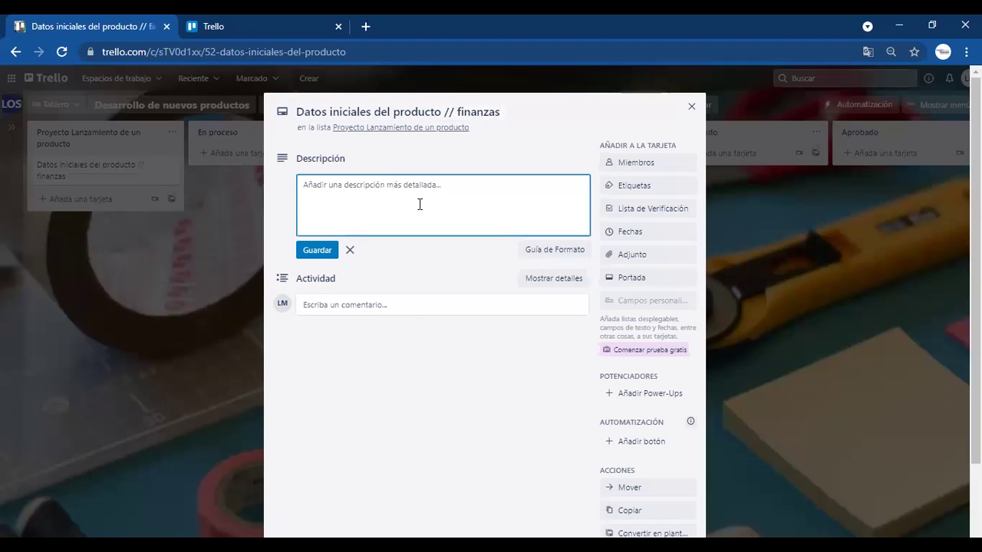
{"action": "type", "text": "N"}
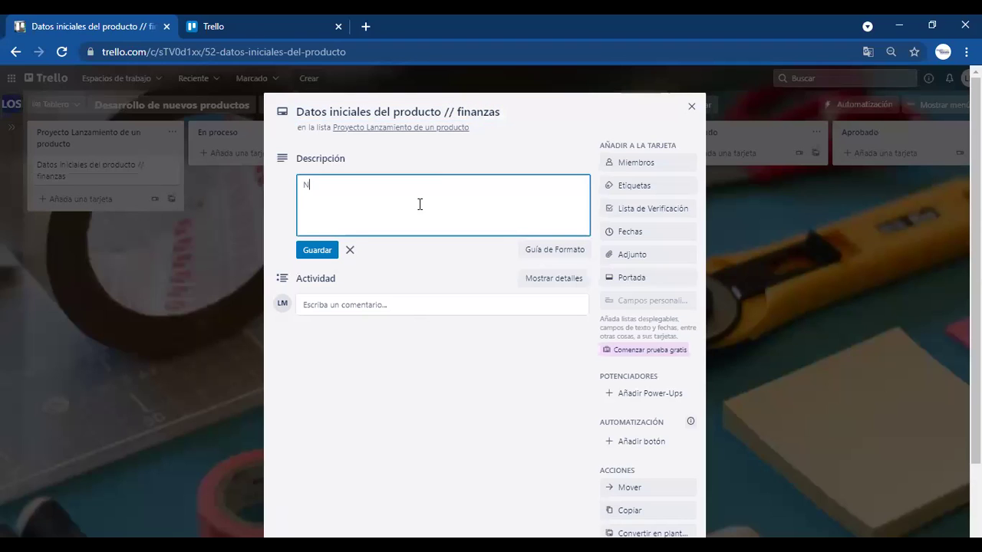
{"action": "type", "text": "ecesito saber el presupuesro para la"}
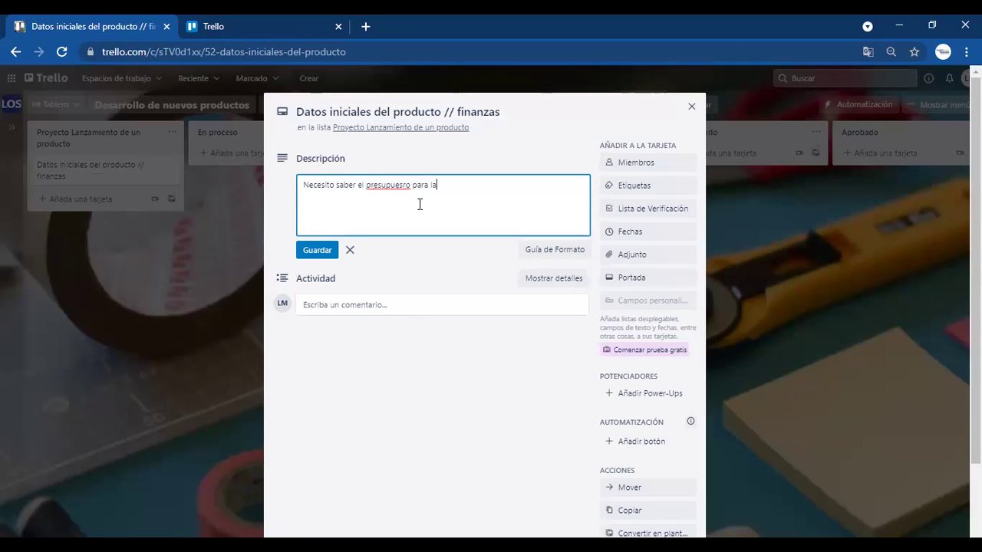
{"action": "type", "text": "nzar un producto"}
{"action": "key", "text": "Return"}
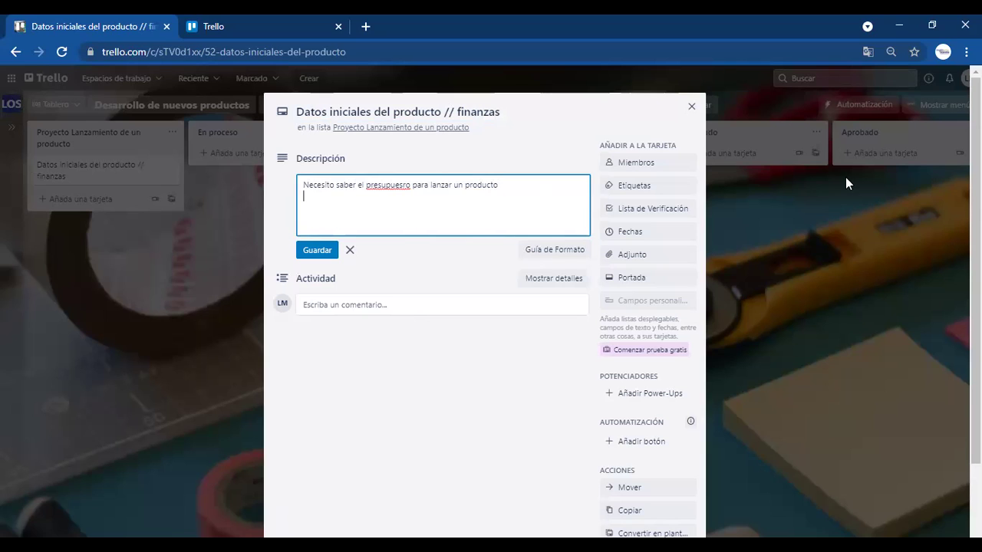
Assign the red label to the card and enable the colour-blind friendly mode for labels.
{"action": "left_click", "coordinate": [657, 189]}
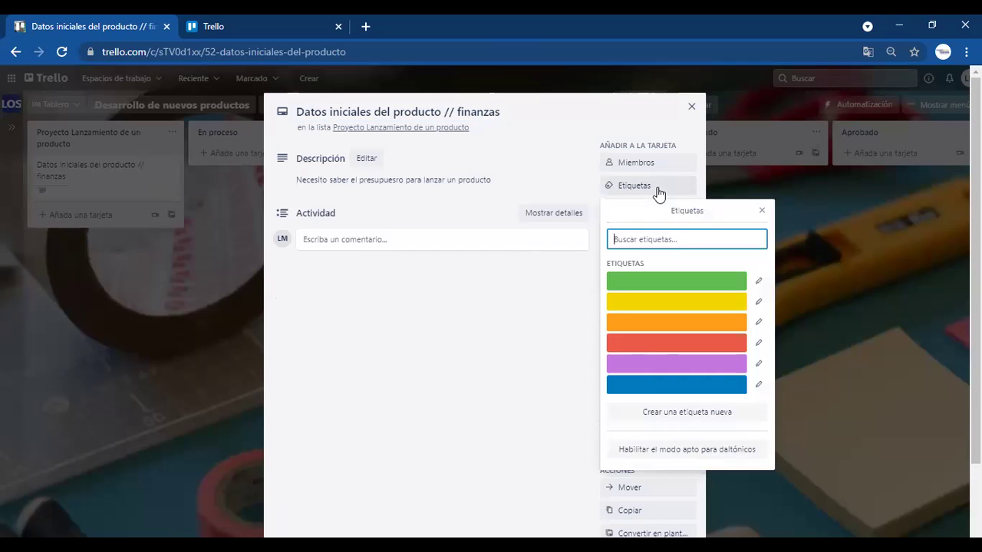
{"action": "left_click", "coordinate": [649, 352]}
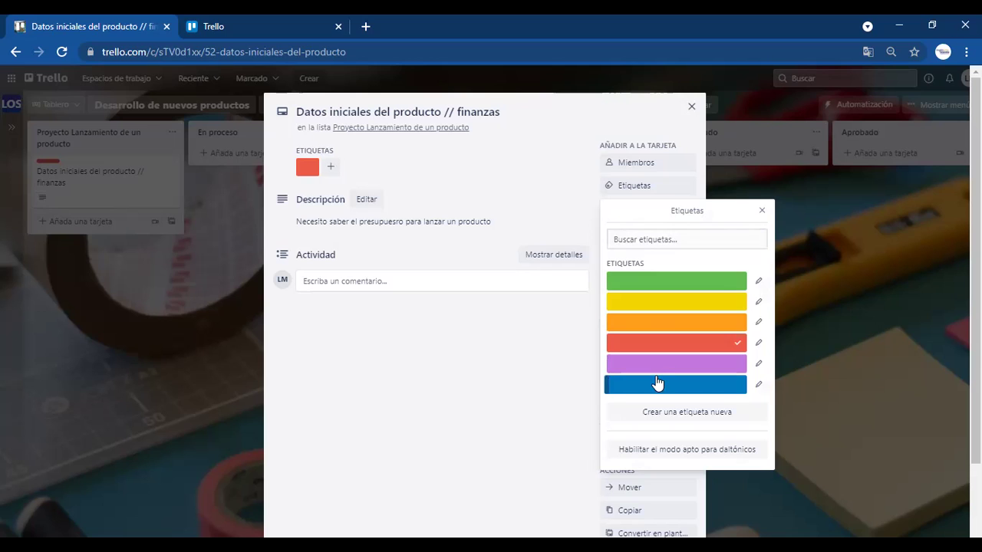
{"action": "left_click", "coordinate": [695, 458]}
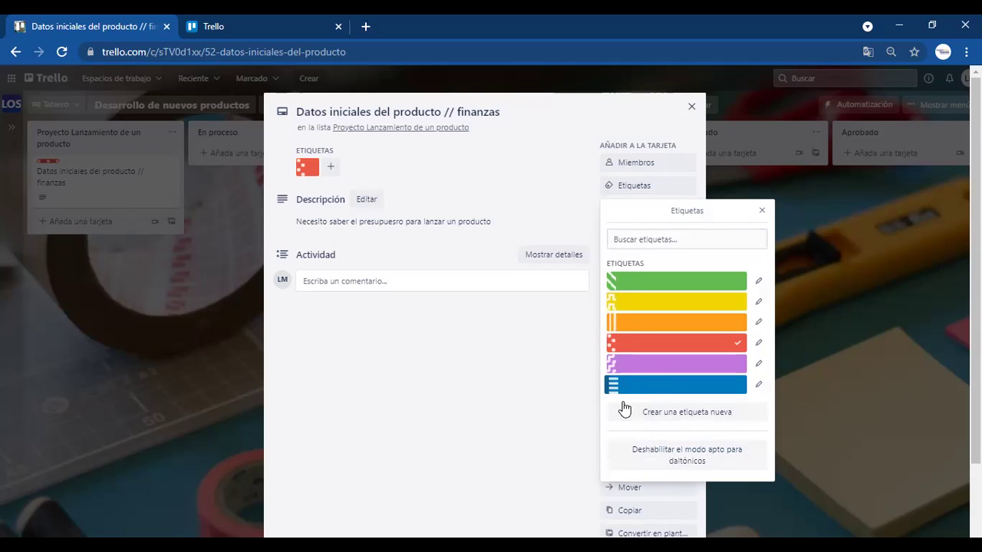
Disable the colour-blind friendly mode for labels and close the label list.
{"action": "left_click", "coordinate": [665, 456]}
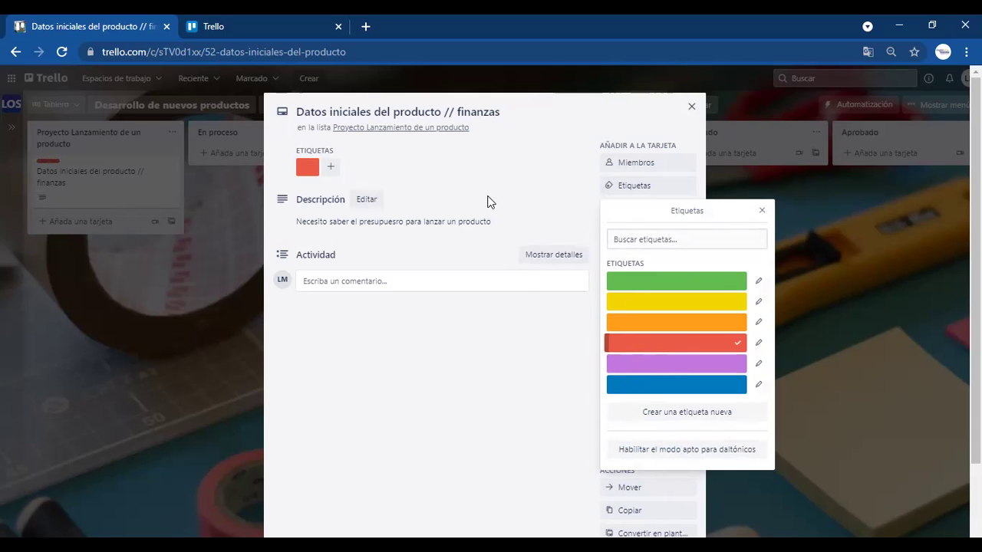
{"action": "left_click", "coordinate": [762, 212]}
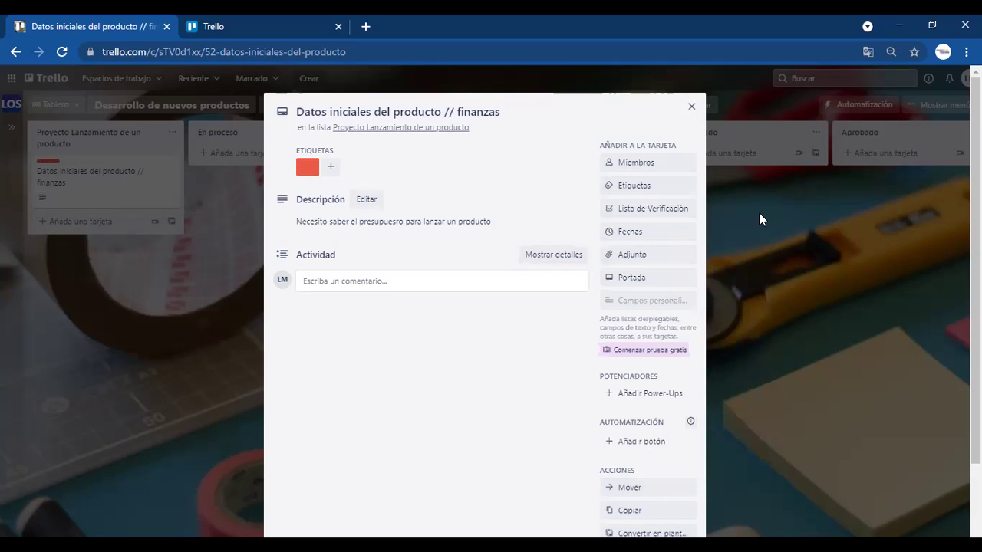
Look through the member search for the card and close it without assigning anyone.
{"action": "left_click", "coordinate": [637, 165]}
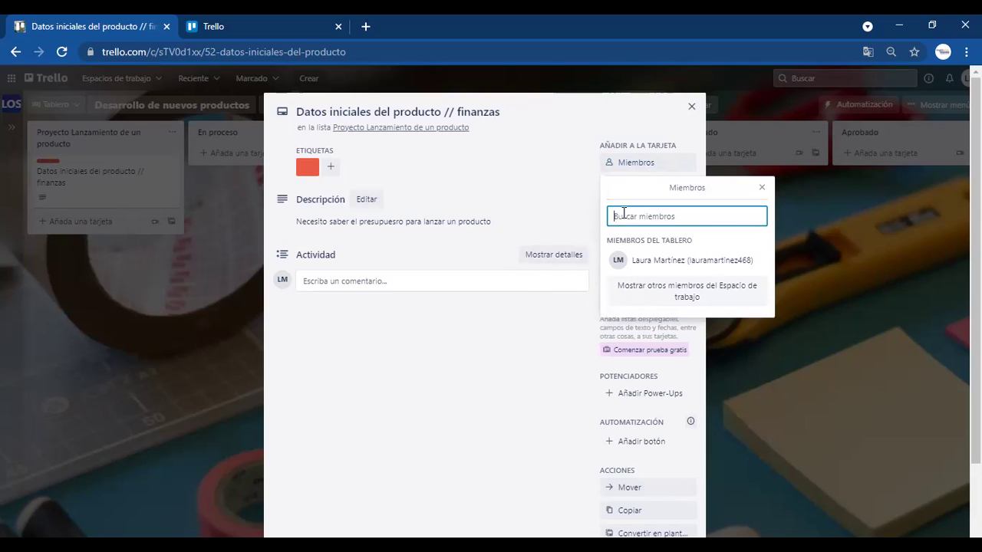
{"action": "type", "text": "dada"}
{"action": "key", "text": "BackSpace"}
{"action": "key", "text": "BackSpace"}
{"action": "left_click", "coordinate": [760, 189]}
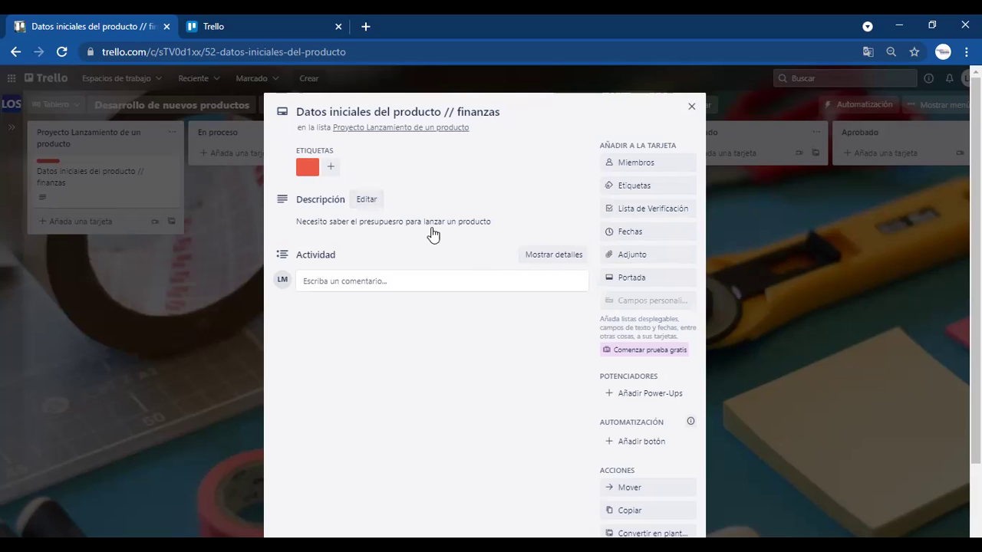
Add a checklist titled "Presupuesto disponible" to the card.
{"action": "left_click", "coordinate": [651, 215]}
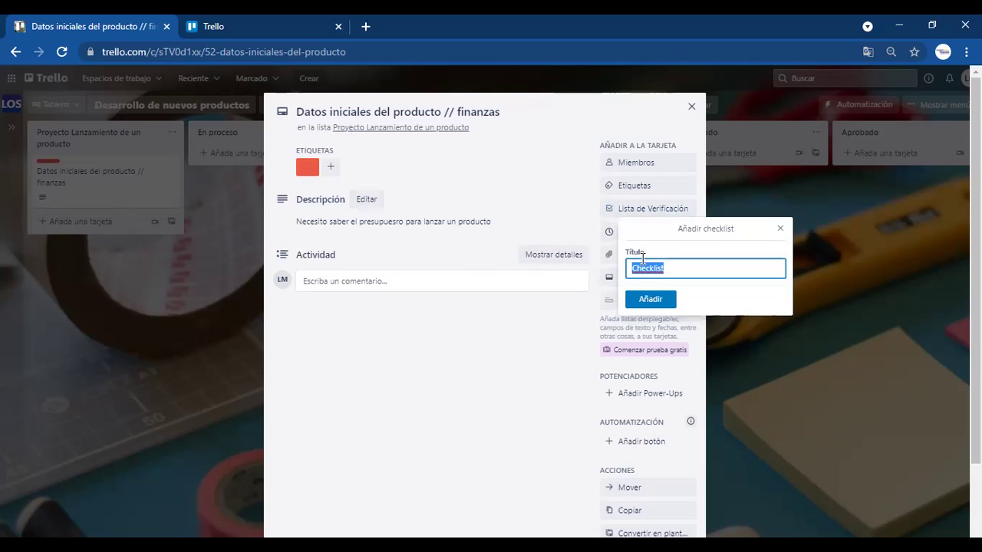
{"action": "type", "text": "Pre"}
{"action": "key", "text": "BackSpace"}
{"action": "type", "text": "supuesto disponible"}
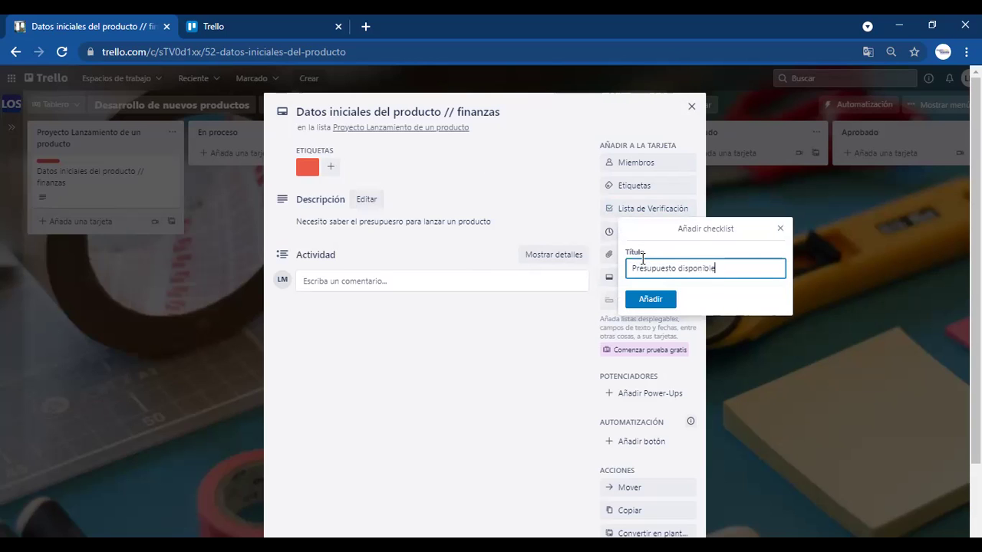
{"action": "key", "text": "Return"}
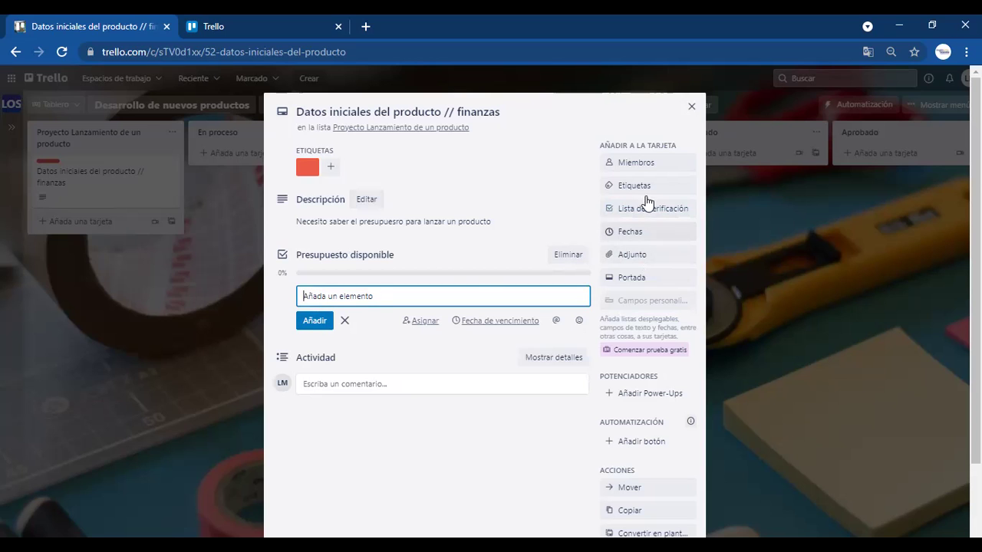
Set the card's due date to 17/09/2021 at 20:00 with a reminder 1 day before, and close the card.
{"action": "left_click", "coordinate": [624, 234]}
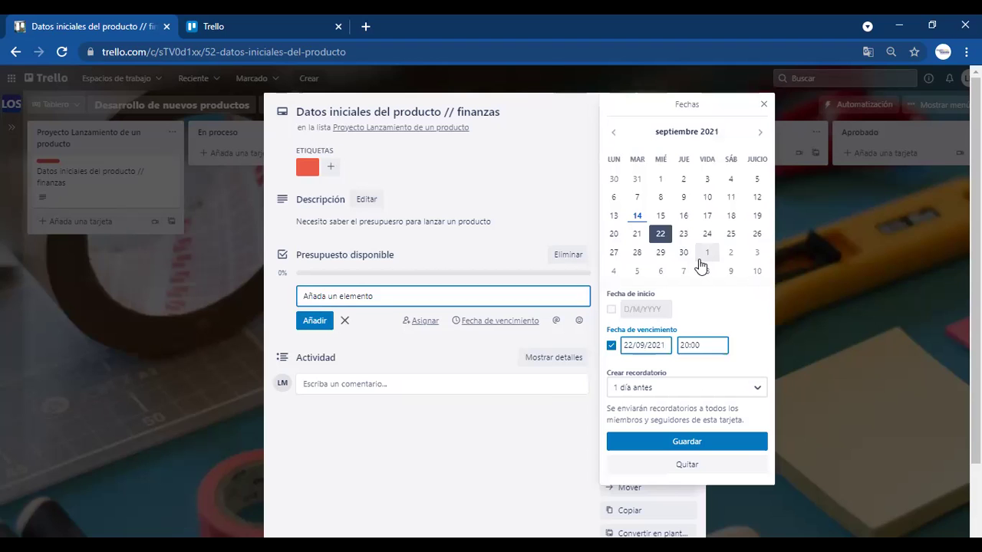
{"action": "left_click", "coordinate": [707, 219]}
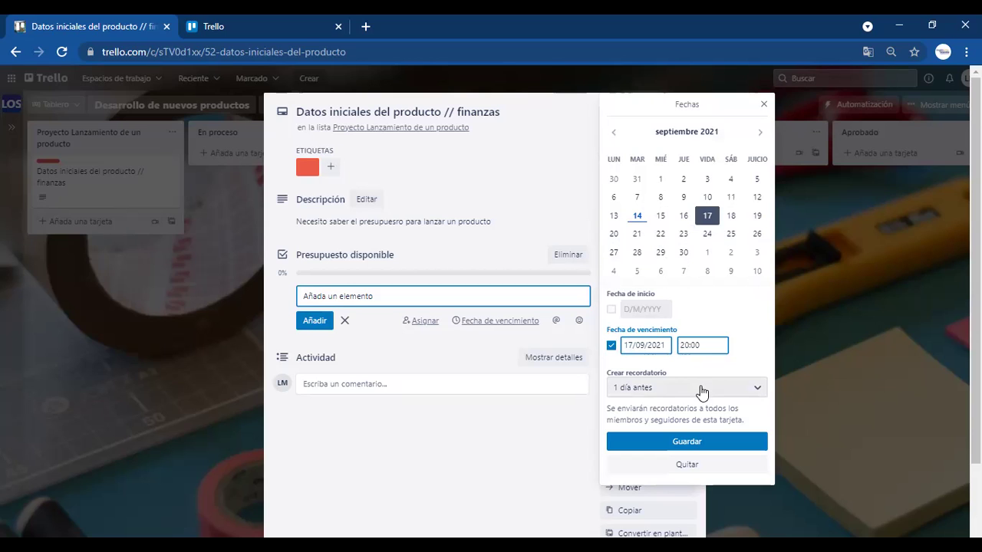
{"action": "left_click", "coordinate": [759, 395]}
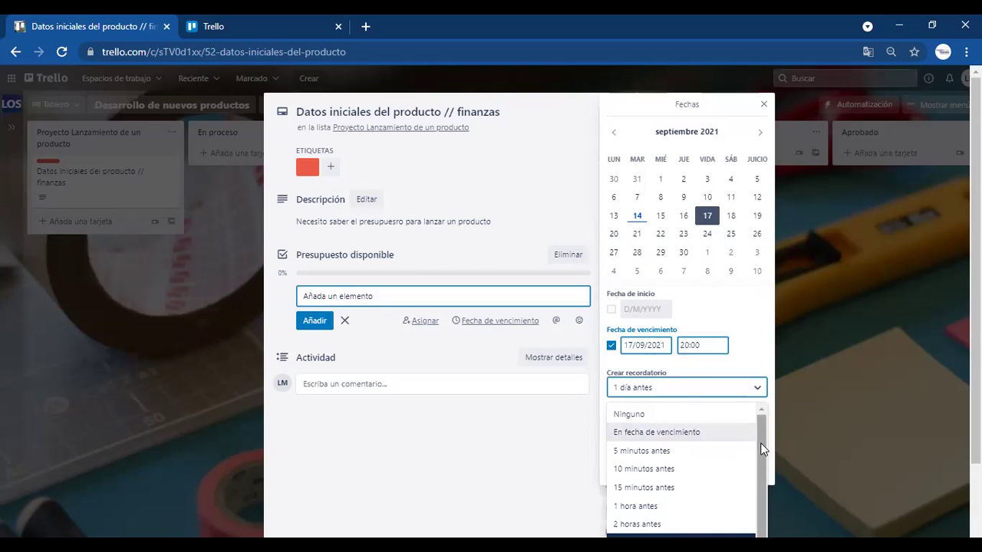
{"action": "scroll", "coordinate": [762, 449], "scroll_direction": "down", "scroll_amount": 1}
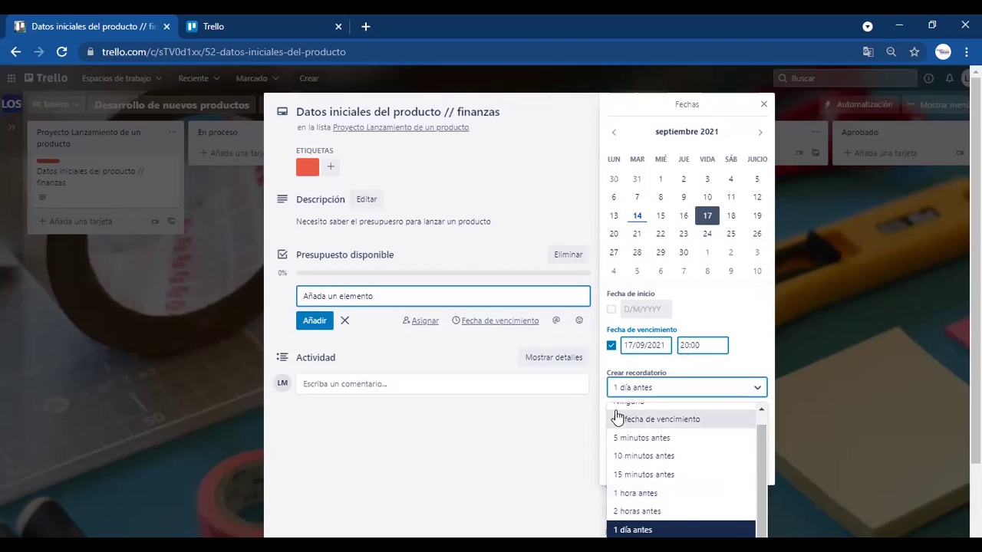
{"action": "left_click", "coordinate": [543, 435]}
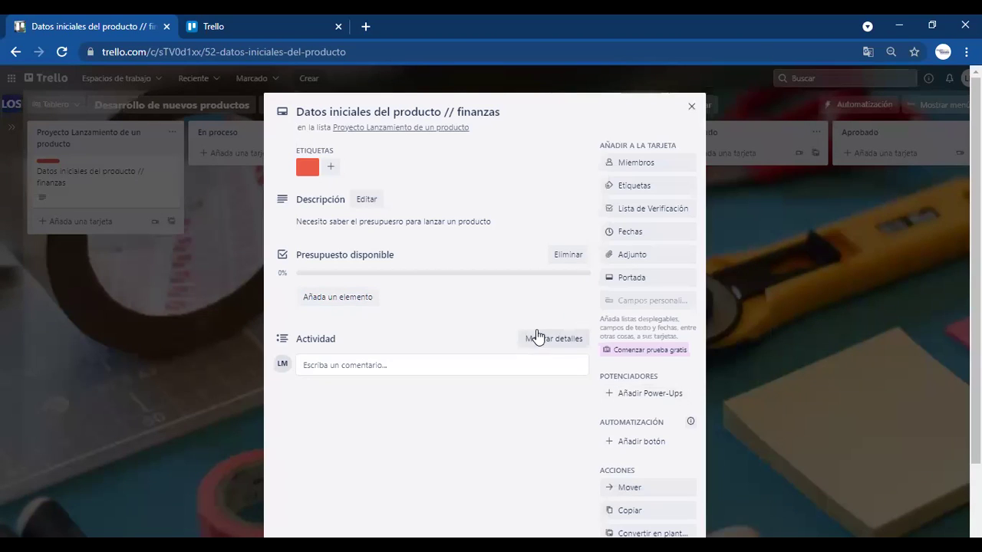
{"action": "left_click", "coordinate": [648, 241]}
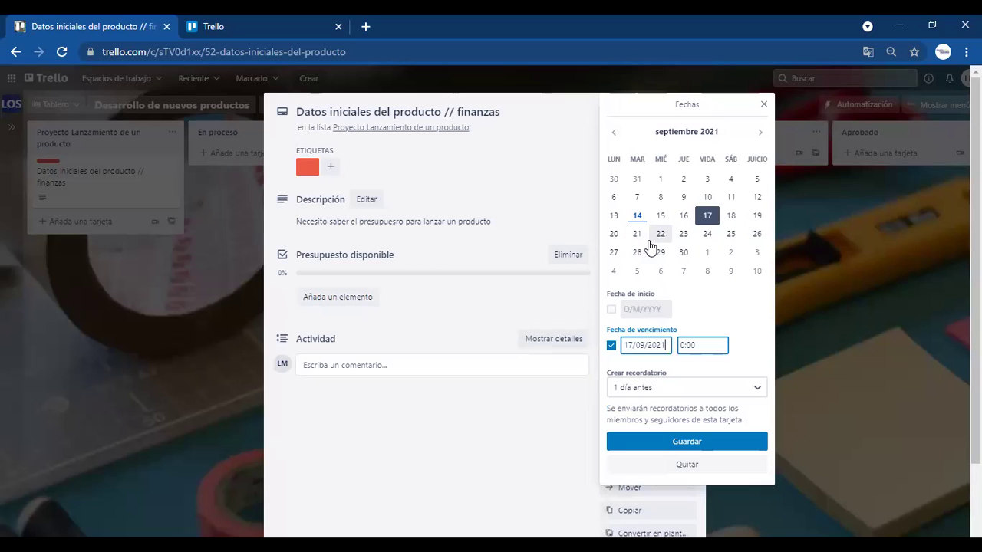
{"action": "left_click", "coordinate": [682, 345]}
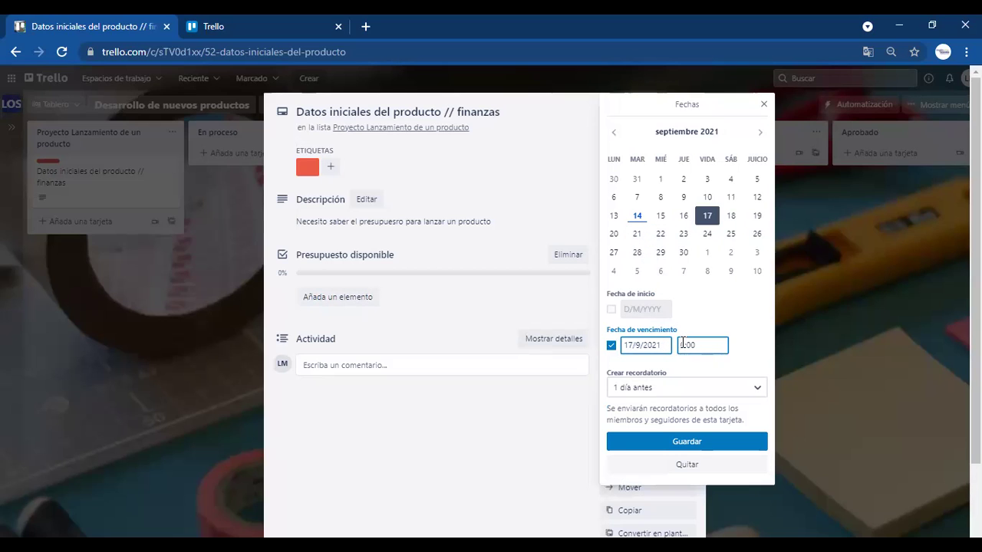
{"action": "type", "text": "0"}
{"action": "left_click", "coordinate": [711, 445]}
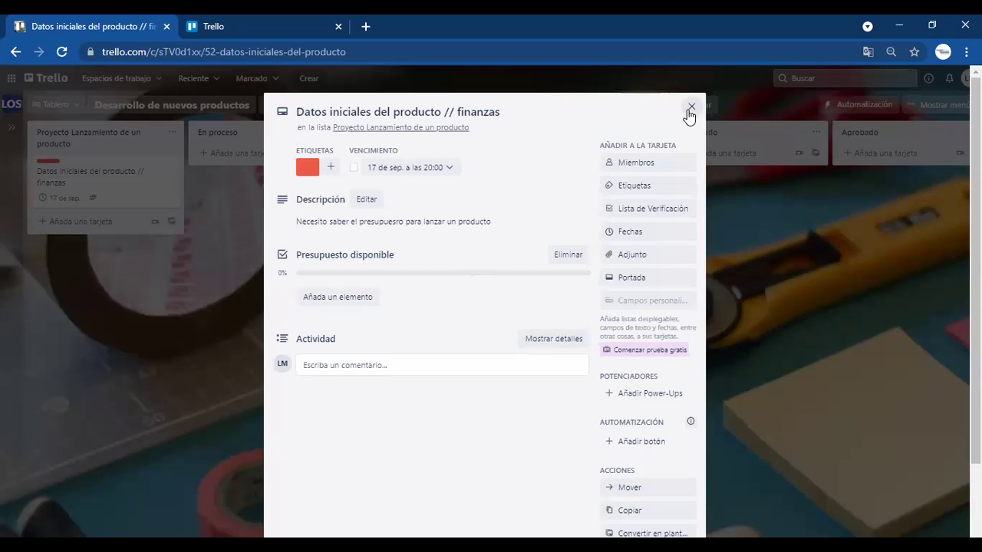
{"action": "left_click", "coordinate": [53, 173]}
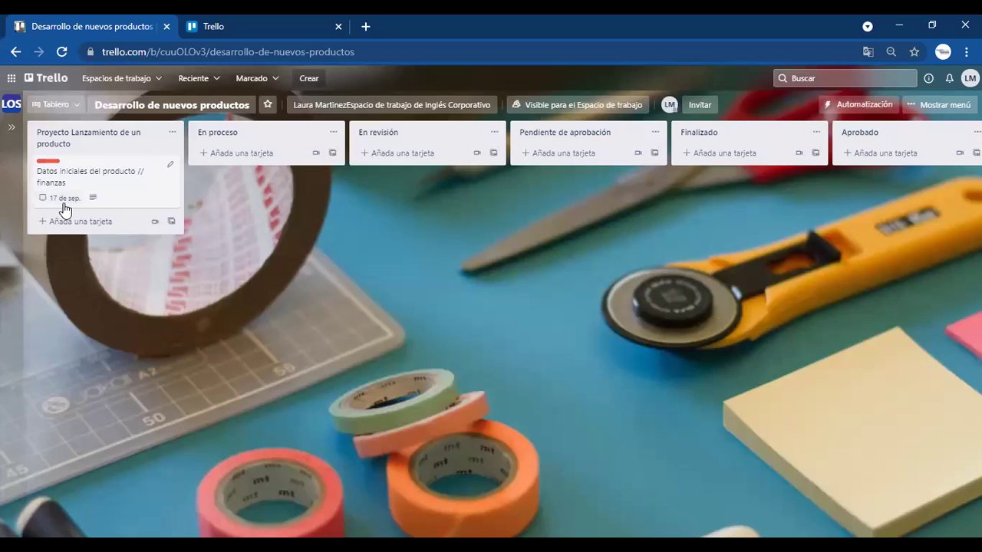
Reopen the "Datos iniciales del producto // finanzas" card and view its cover options.
{"action": "left_click", "coordinate": [121, 174]}
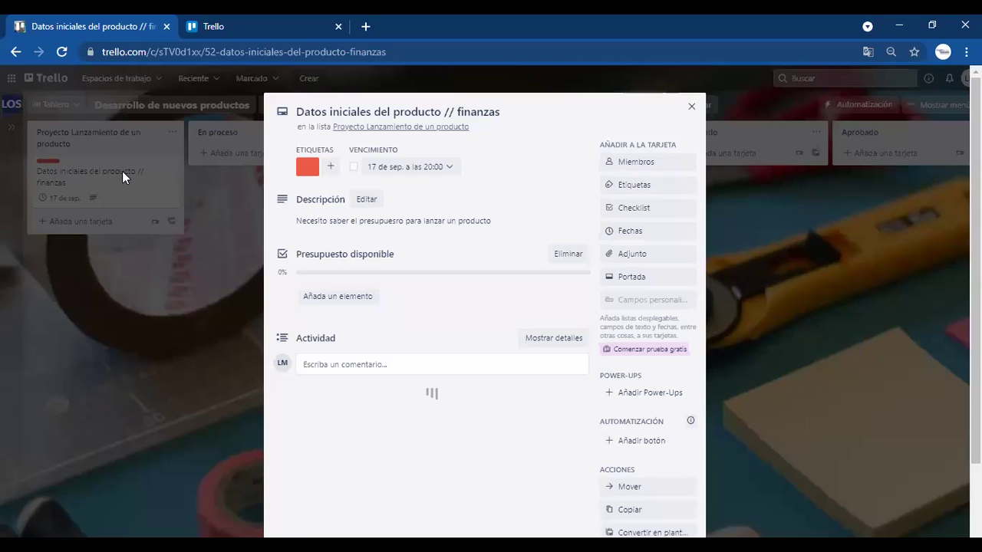
{"action": "left_click", "coordinate": [626, 279]}
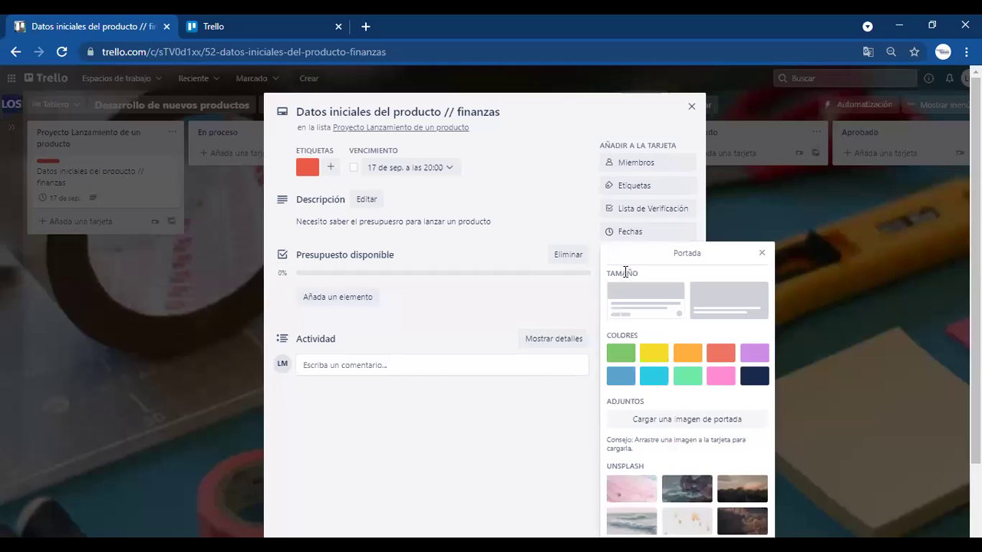
{"action": "left_click", "coordinate": [545, 311]}
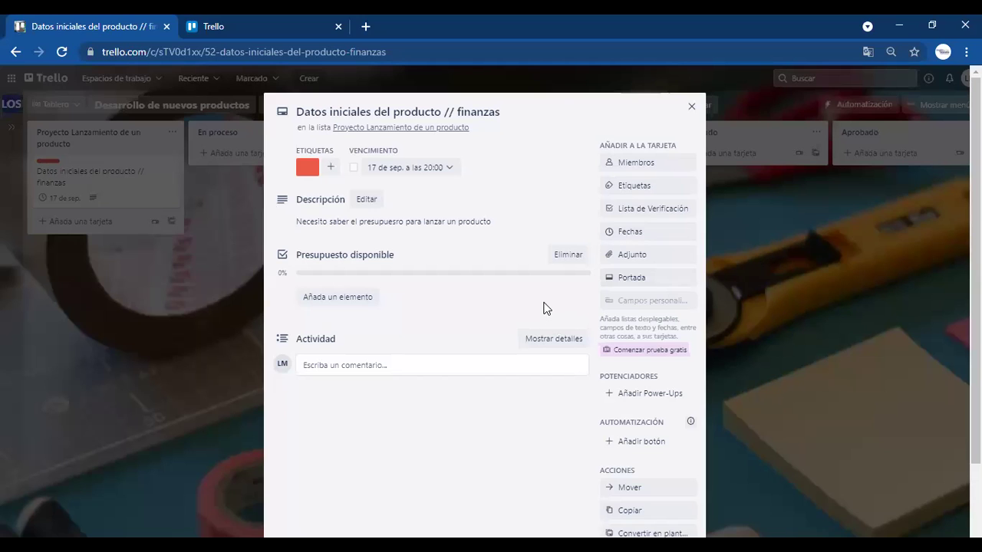
Attach the image "background para sesiones zoom (2)" from the Descargas folder to the card and return to the board.
{"action": "left_click", "coordinate": [621, 261]}
{"action": "left_click", "coordinate": [626, 306]}
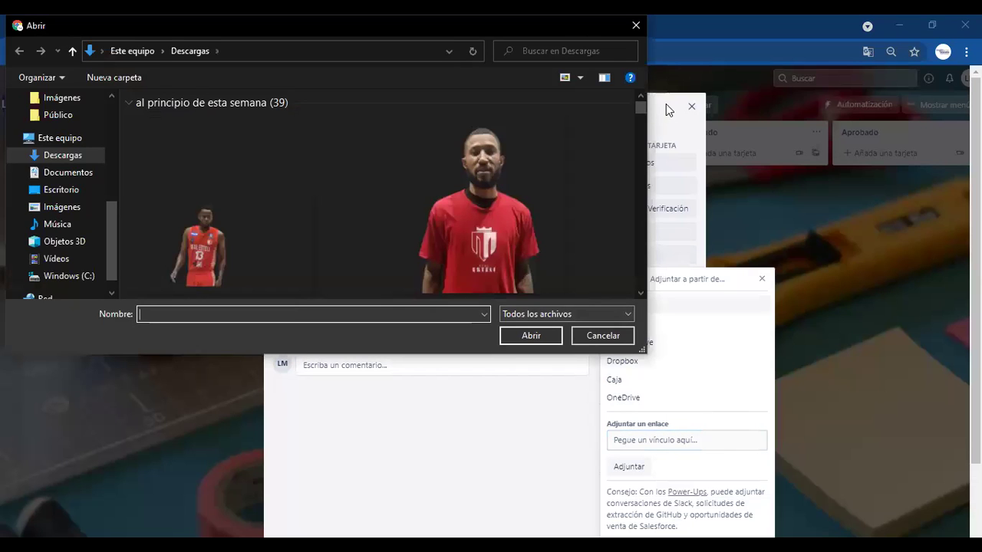
{"action": "key", "text": "Down"}
{"action": "key", "text": "Down"}
{"action": "key", "text": "Down"}
{"action": "key", "text": "Down"}
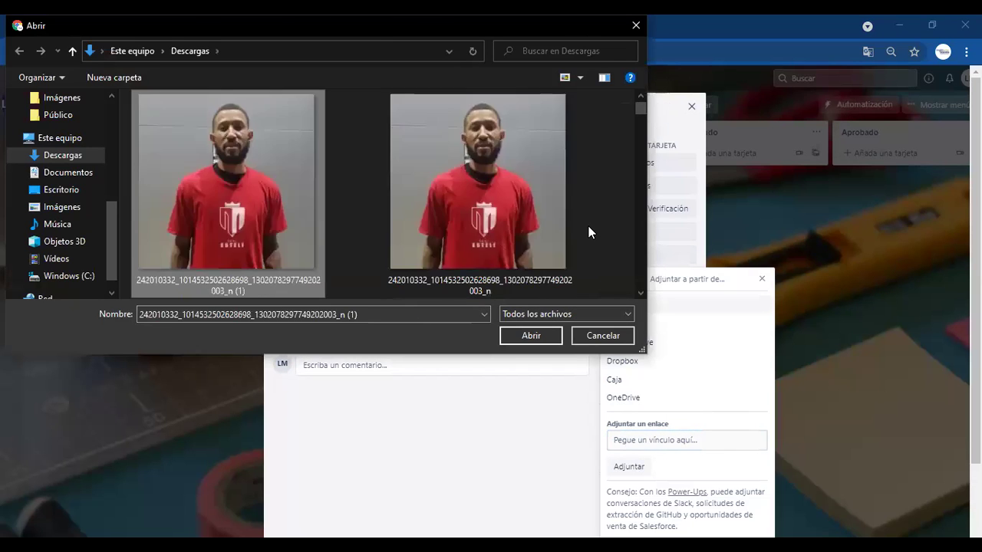
{"action": "key", "text": "Down"}
{"action": "key", "text": "Down"}
{"action": "key", "text": "Down"}
{"action": "key", "text": "Down"}
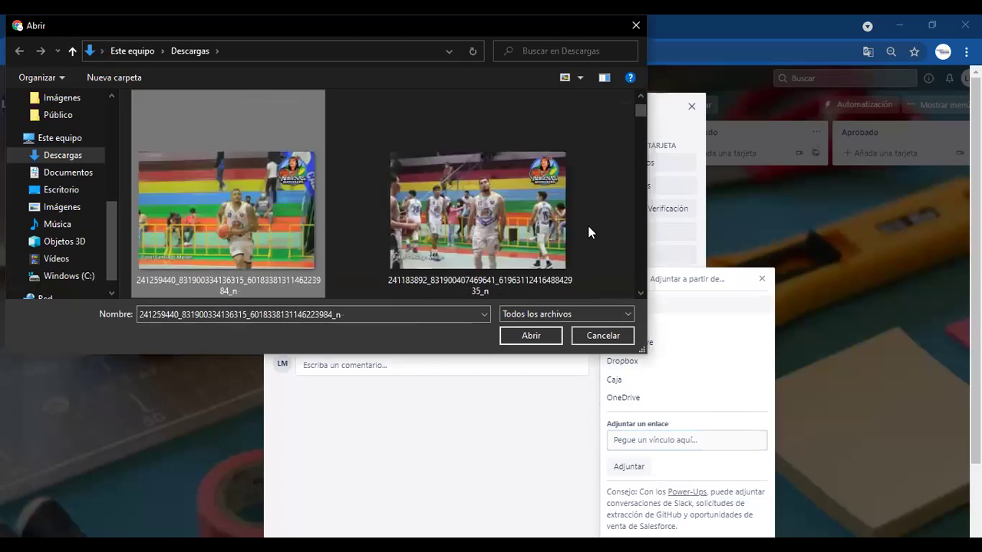
{"action": "key", "text": "Down"}
{"action": "key", "text": "Down"}
{"action": "key", "text": "Down"}
{"action": "key", "text": "Down"}
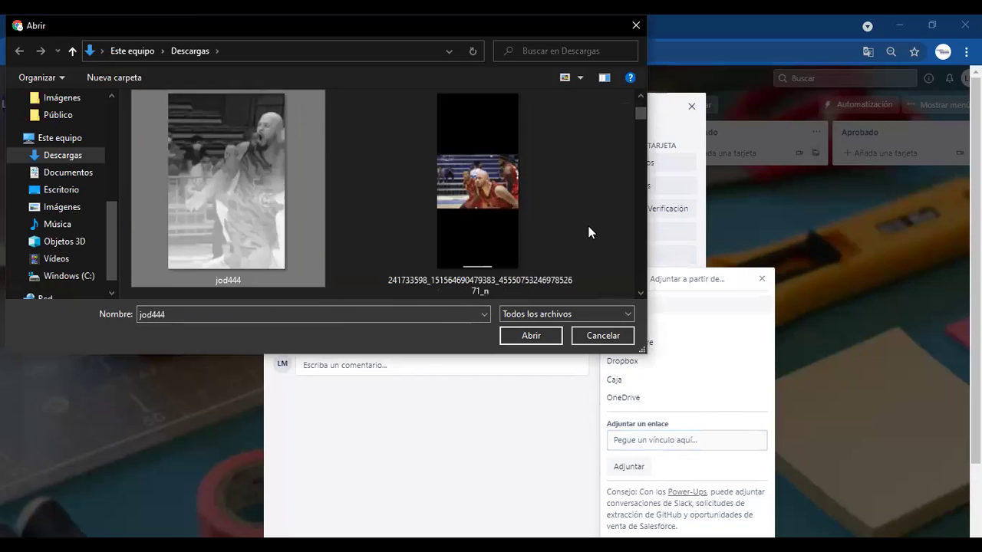
{"action": "key", "text": "Down"}
{"action": "key", "text": "Down"}
{"action": "key", "text": "Down"}
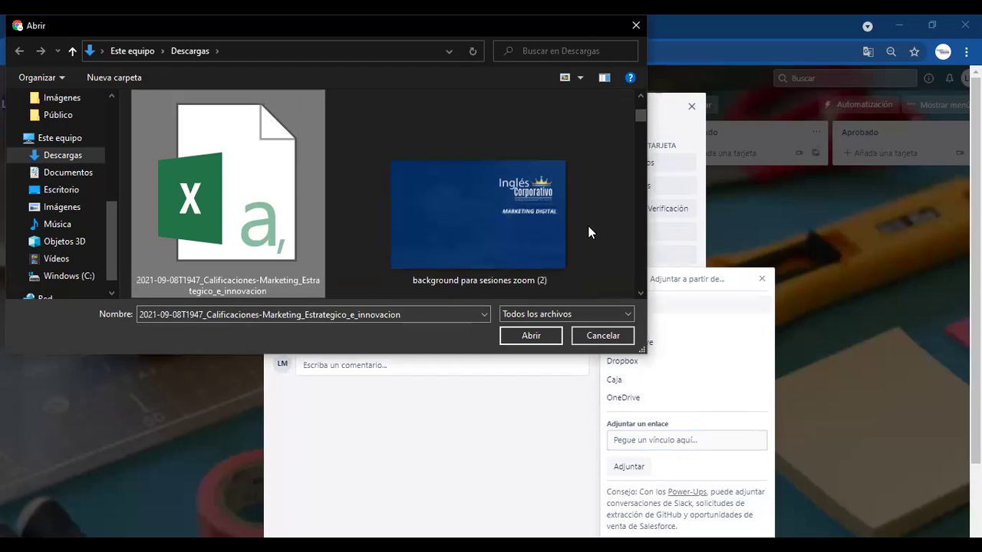
{"action": "left_click", "coordinate": [541, 211]}
{"action": "left_click", "coordinate": [537, 336]}
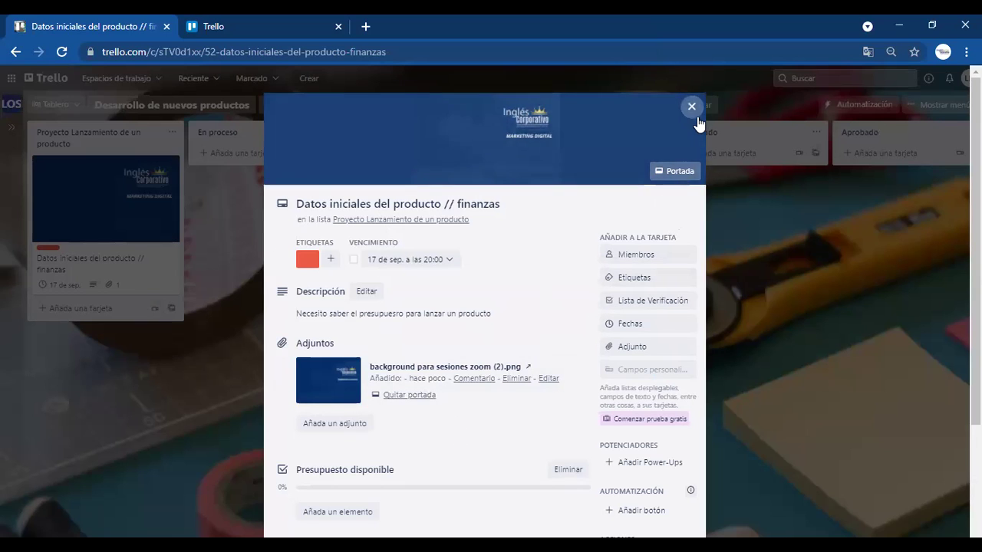
{"action": "left_click", "coordinate": [53, 344]}
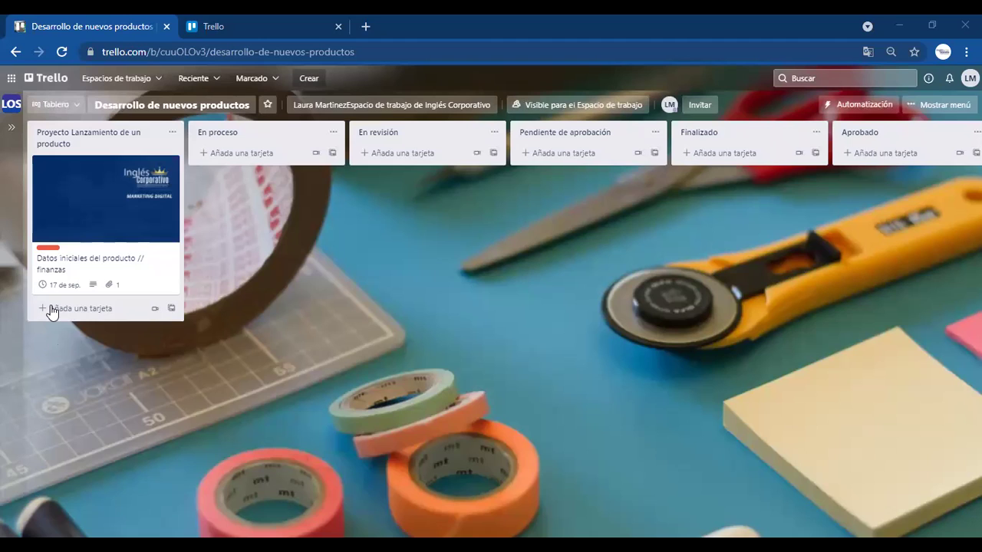
Add cards titled "Investigación de mercado", "Prototipo" and "prueba de mercado" to the Proyecto Lanzamiento de un producto list.
{"action": "left_click", "coordinate": [49, 308]}
{"action": "type", "text": "Investigación de mercado"}
{"action": "key", "text": "Return"}
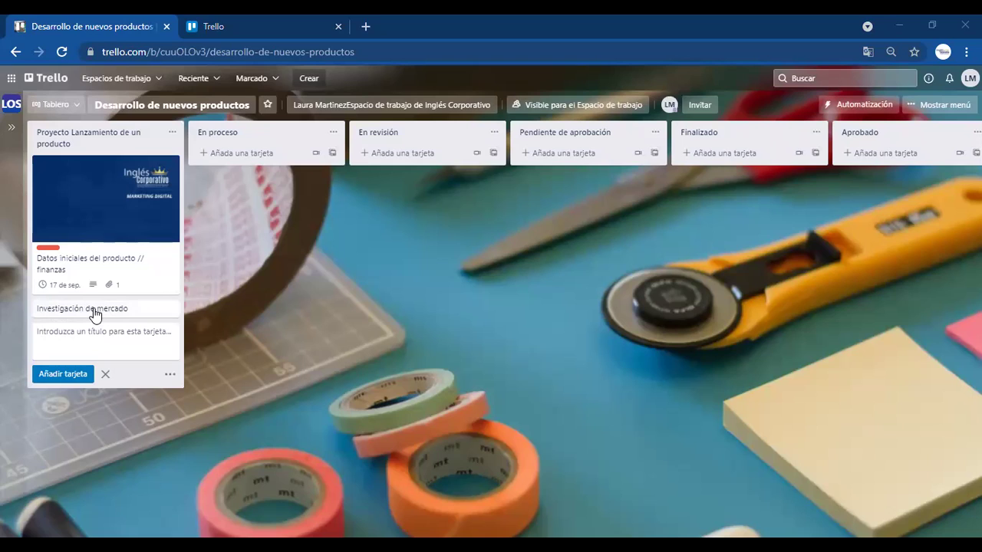
{"action": "left_click", "coordinate": [47, 330]}
{"action": "type", "text": "Prototipo"}
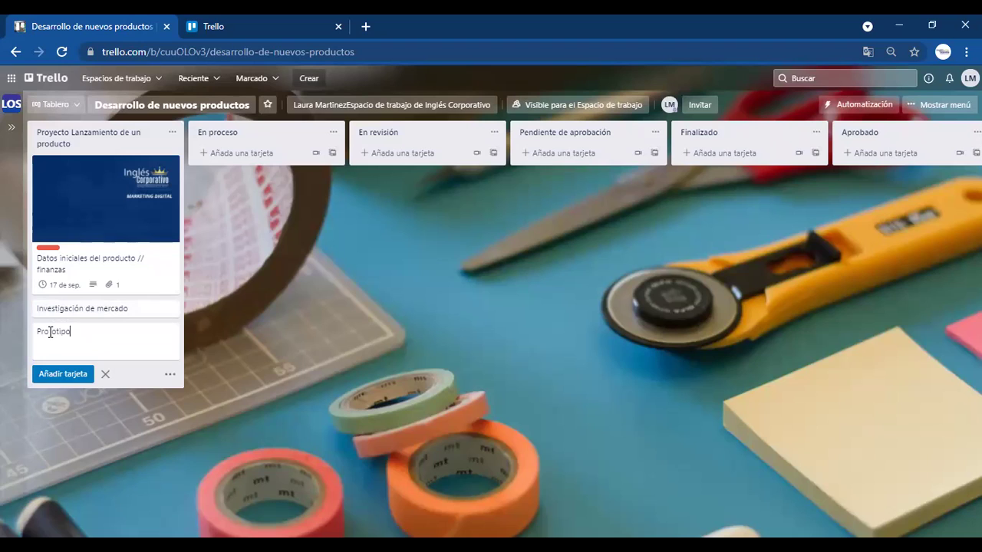
{"action": "key", "text": "Return"}
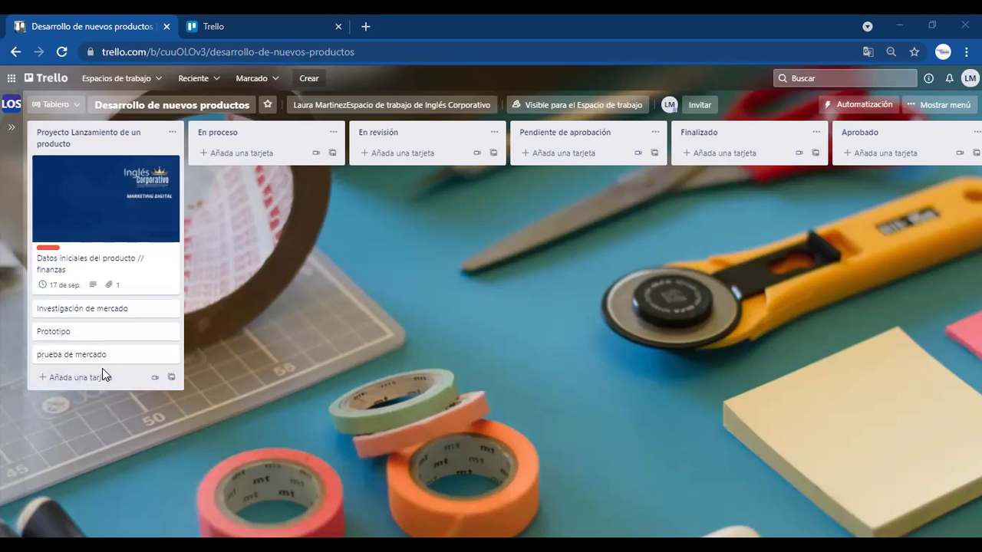
Add cards titled "Lluvia de ideas" and "Campaña publicitaria" to the Proyecto Lanzamiento de un producto list.
{"action": "left_click", "coordinate": [59, 376]}
{"action": "type", "text": "Lluvia de ideas"}
{"action": "key", "text": "Return"}
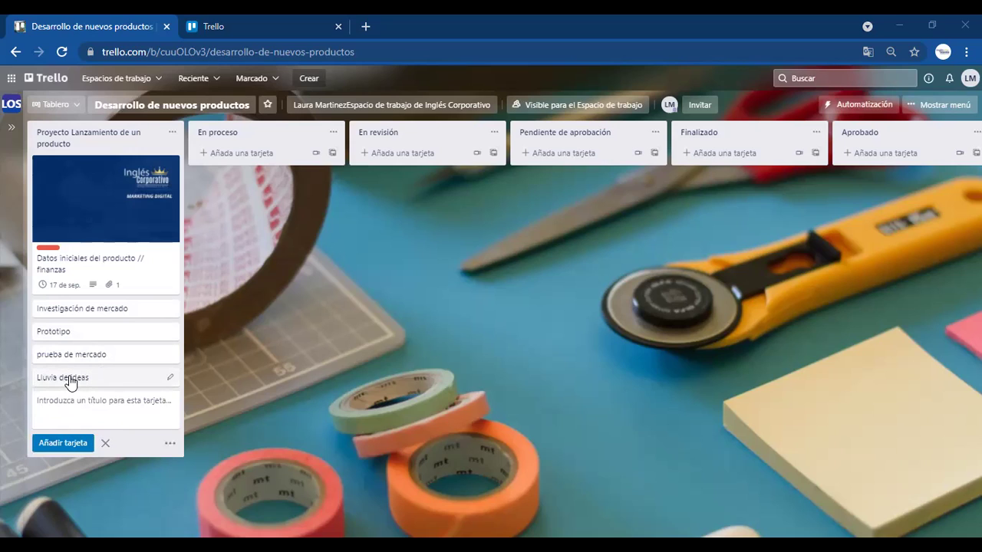
{"action": "left_click", "coordinate": [66, 401]}
{"action": "type", "text": "Campaña publicitaria"}
{"action": "key", "text": "Return"}
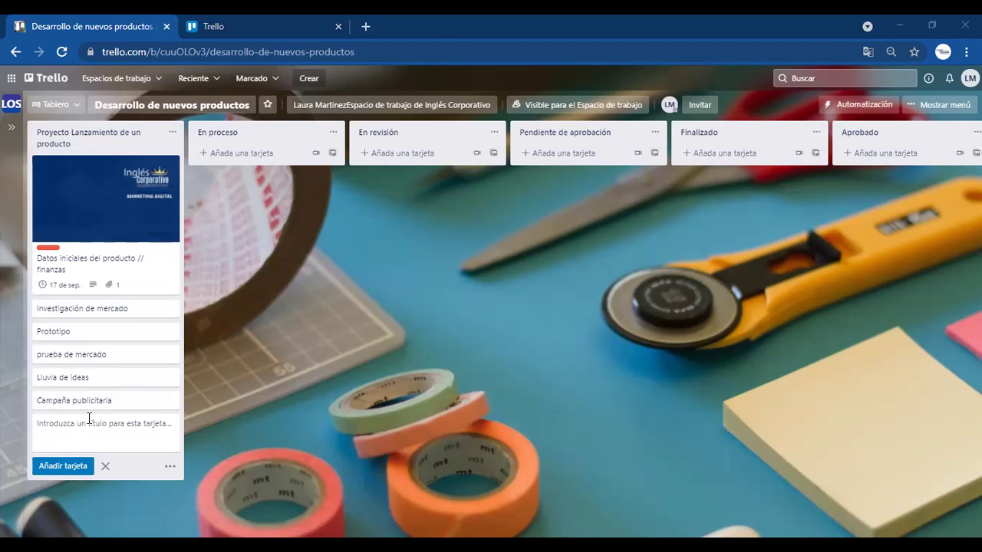
Add cards titled "campaña de redes sociales" and "Medición" to the Proyecto Lanzamiento de un producto list.
{"action": "left_click", "coordinate": [55, 434]}
{"action": "type", "text": "campaña de redes sociales"}
{"action": "key", "text": "Return"}
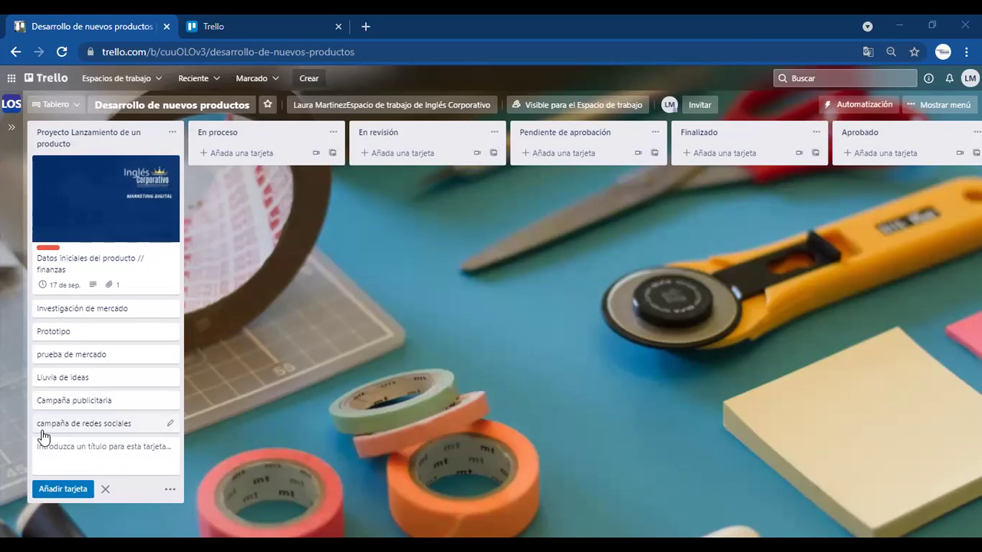
{"action": "left_click", "coordinate": [43, 448]}
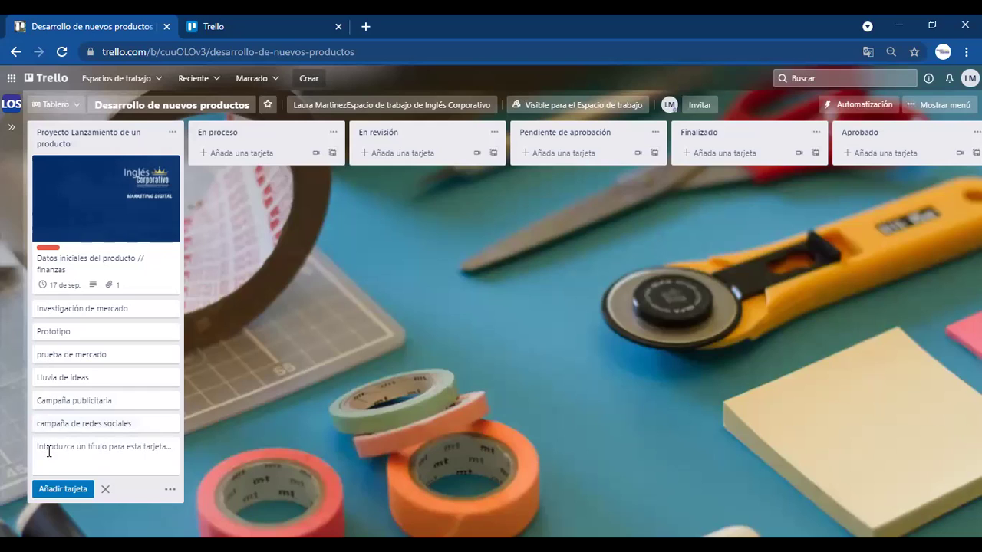
{"action": "type", "text": "Medición"}
{"action": "key", "text": "Return"}
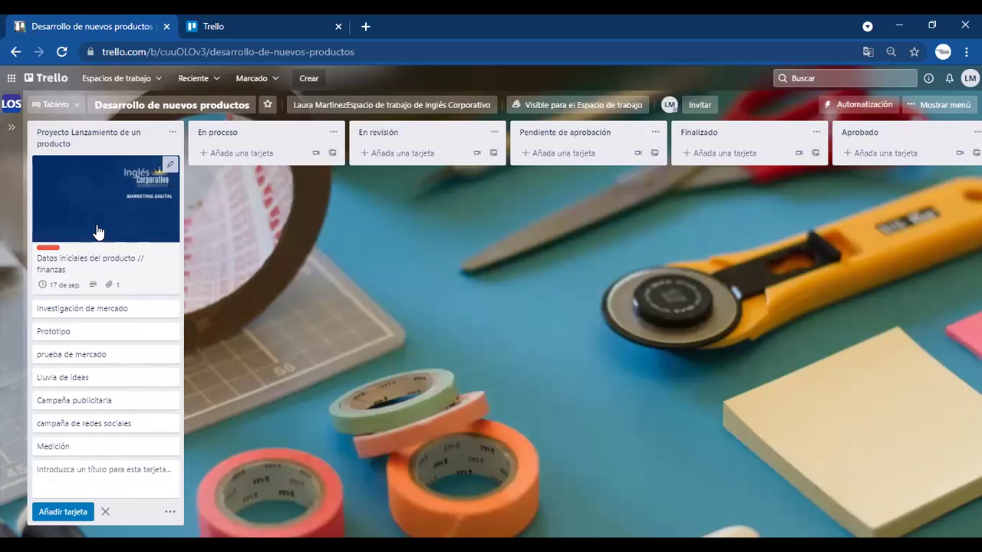
Move the "Datos iniciales del producto // finanzas" card to the En proceso list.
{"action": "left_click_drag", "start_coordinate": [98, 231], "coordinate": [242, 223]}
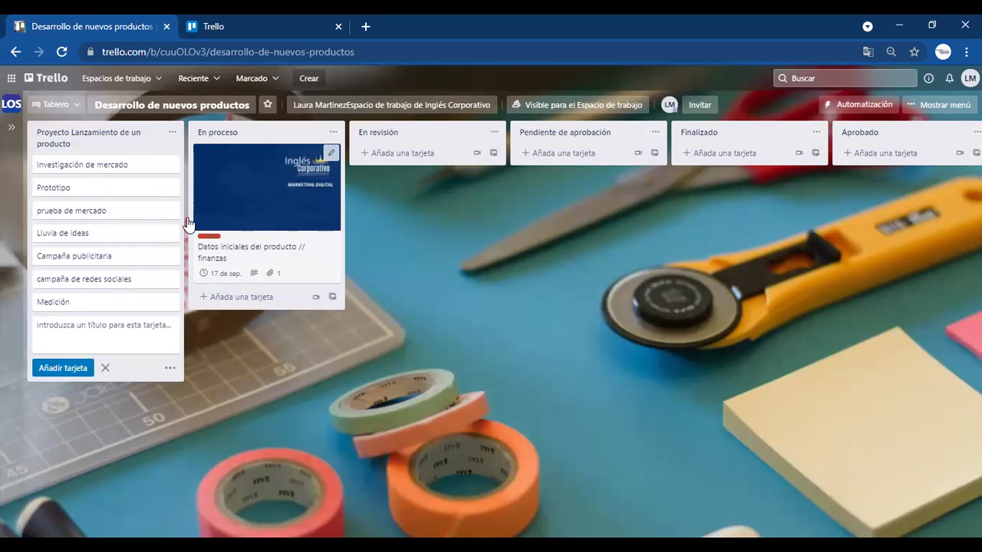
Move "Investigación de mercado" to En proceso, and advance "Datos iniciales del producto // finanzas" through En revisión, Pendiente de aprobación and Finalizado to Aprobado.
{"action": "left_click_drag", "start_coordinate": [142, 175], "coordinate": [283, 307]}
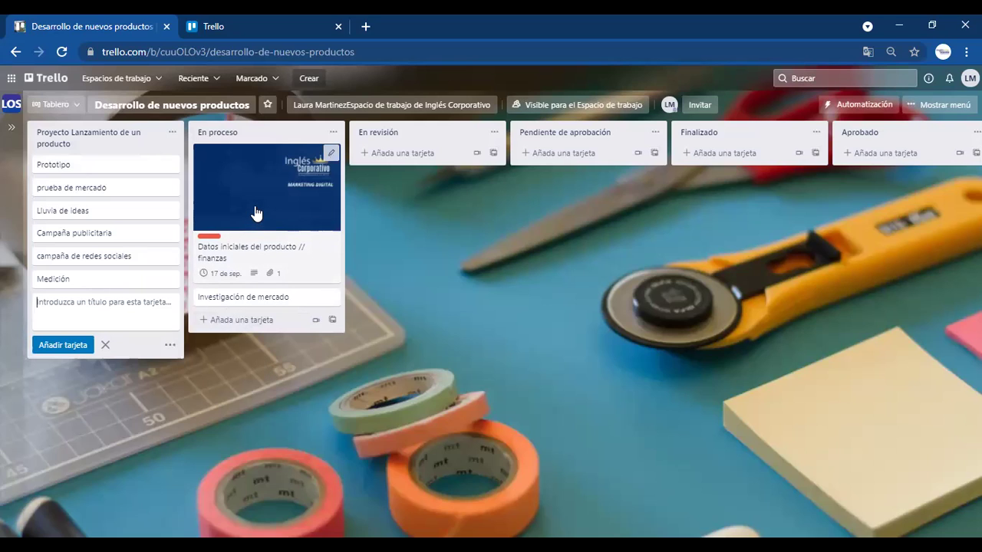
{"action": "left_click_drag", "start_coordinate": [266, 208], "coordinate": [412, 214]}
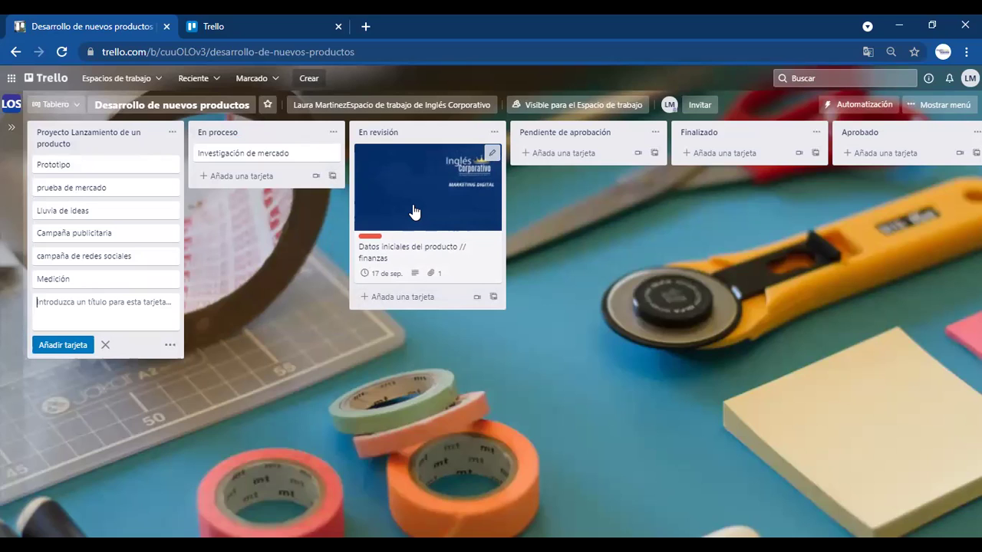
{"action": "left_click_drag", "start_coordinate": [413, 212], "coordinate": [522, 209]}
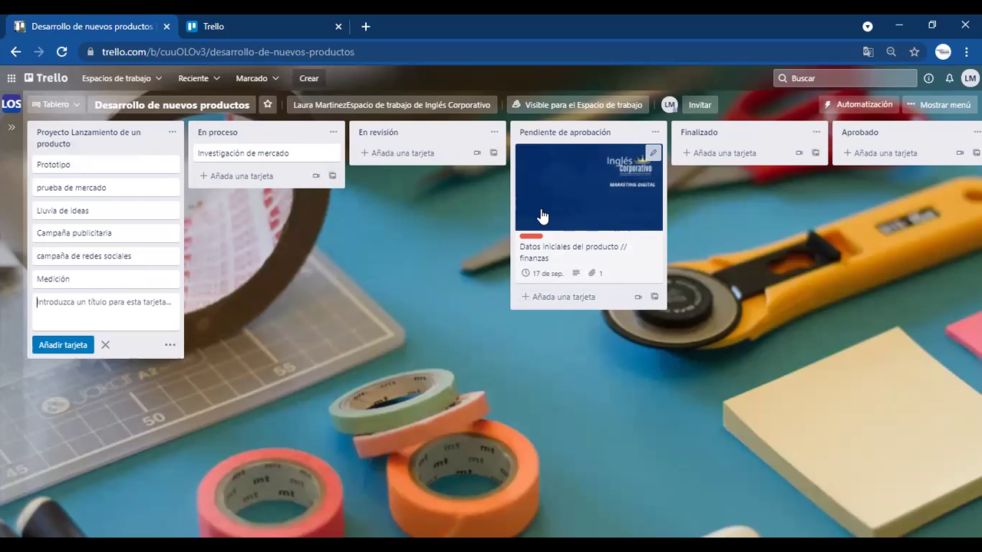
{"action": "left_click_drag", "start_coordinate": [543, 216], "coordinate": [650, 201]}
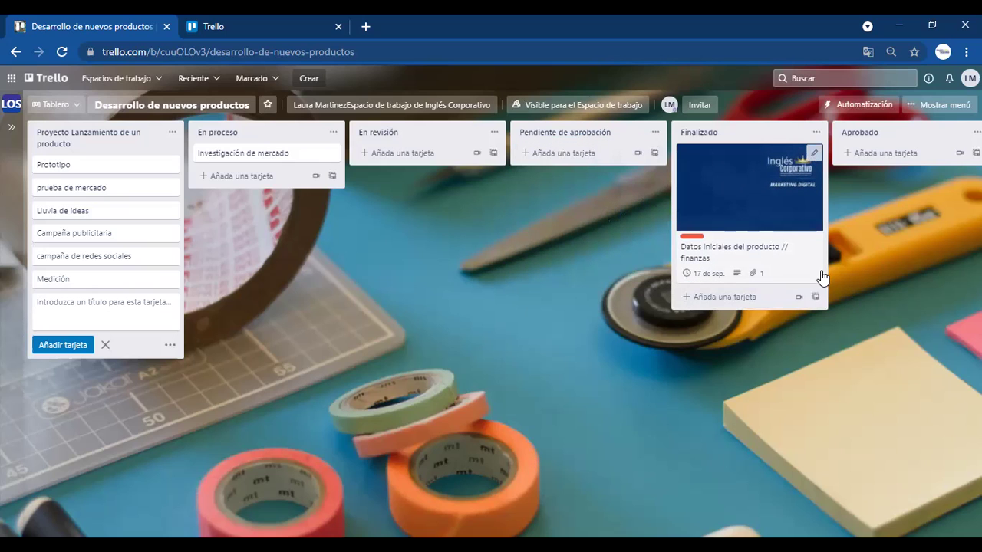
{"action": "left_click_drag", "start_coordinate": [771, 233], "coordinate": [906, 229]}
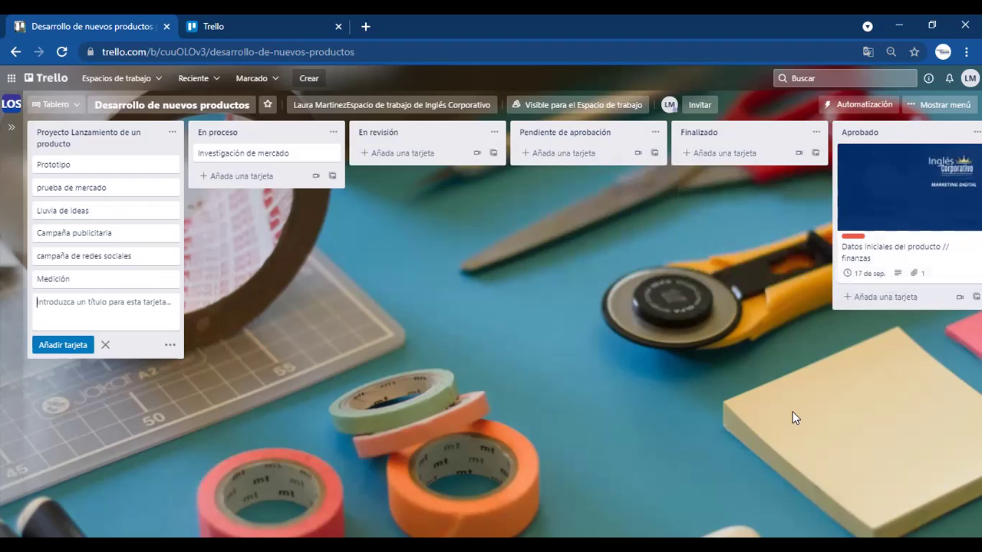
{"action": "left_click_drag", "start_coordinate": [878, 508], "coordinate": [757, 506]}
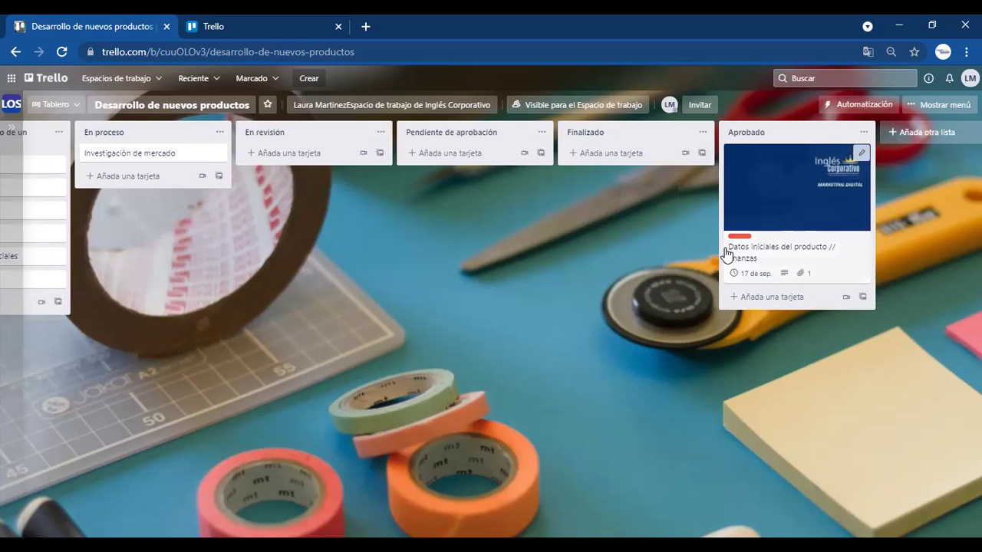
{"action": "left_click_drag", "start_coordinate": [588, 344], "coordinate": [774, 386]}
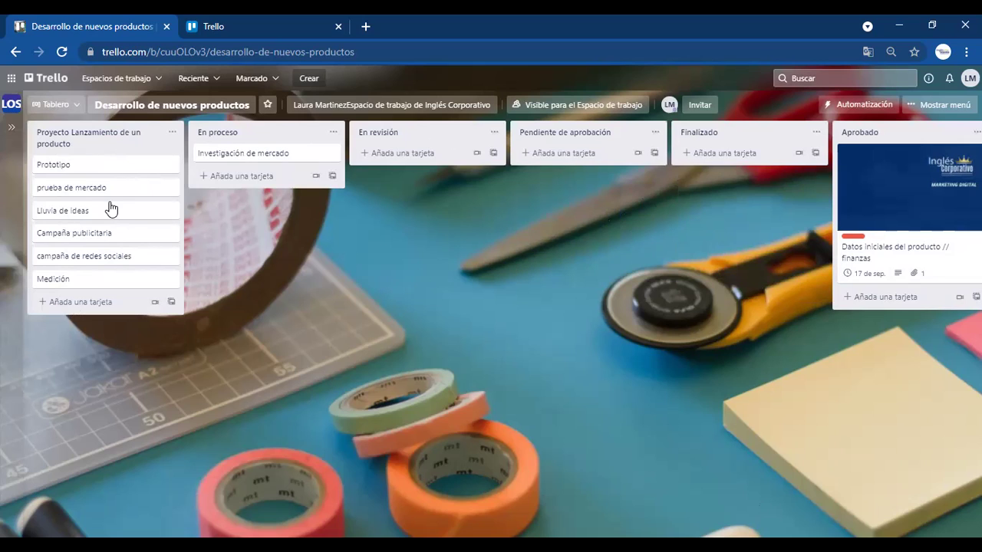
Archive the "Medición" card from the Proyecto Lanzamiento de un producto list.
{"action": "left_click", "coordinate": [168, 283]}
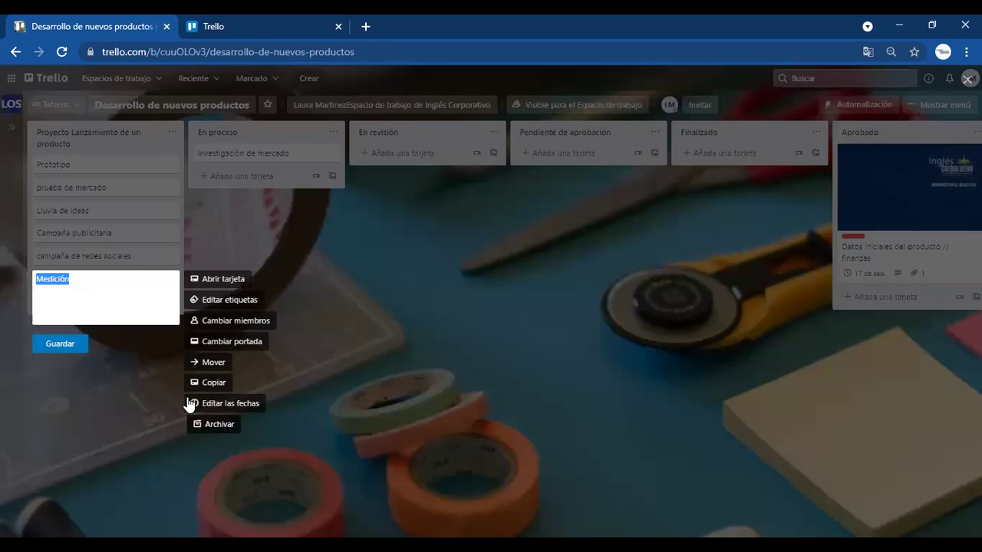
{"action": "key", "text": "BackSpace"}
{"action": "key", "text": "Return"}
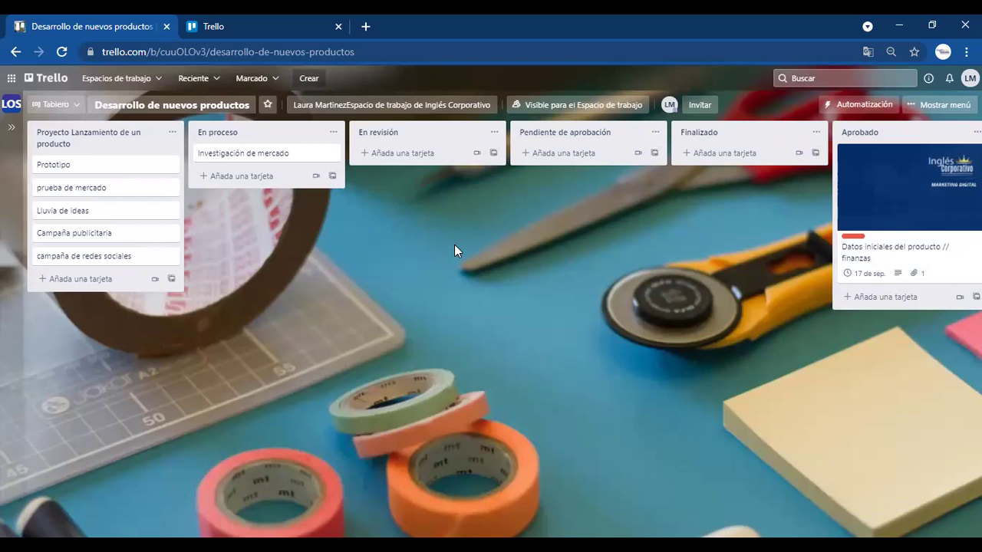
Search the cards on the Desarrollo de nuevos productos board for "medición".
{"action": "left_click", "coordinate": [920, 110]}
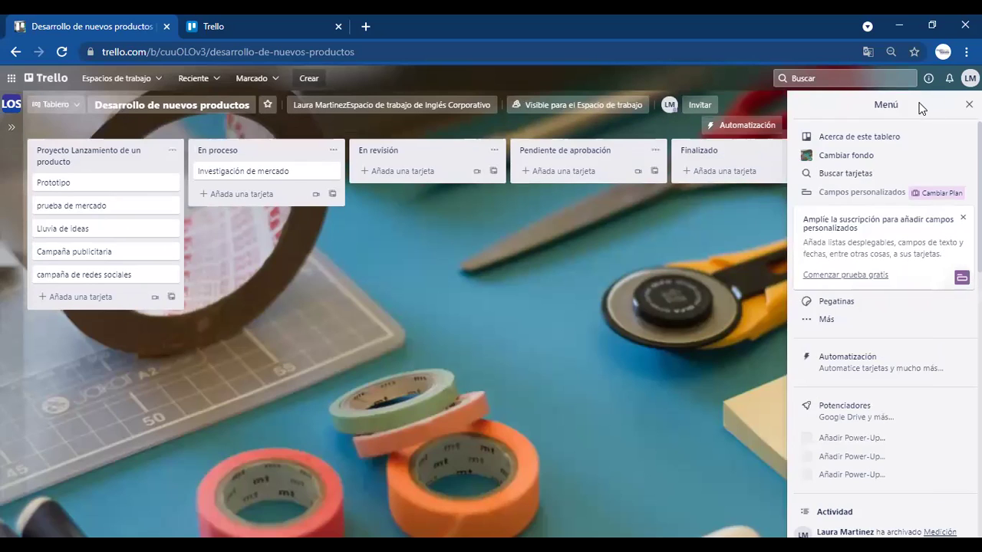
{"action": "left_click", "coordinate": [839, 175]}
{"action": "type", "text": "medición"}
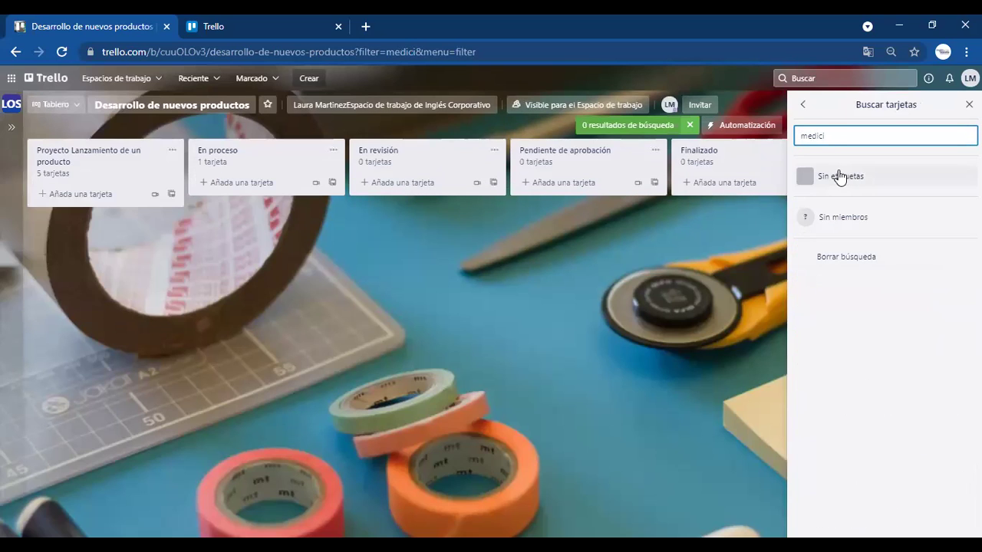
Filter the board's cards by Sin etiquetas so that only cards without labels are listed.
{"action": "left_click", "coordinate": [840, 177]}
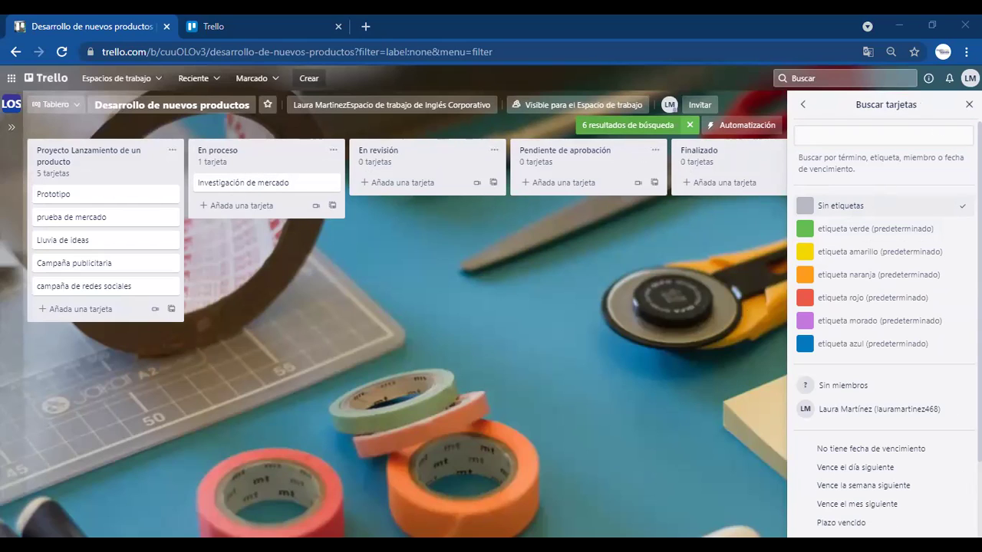
{"action": "left_click", "coordinate": [936, 176]}
{"action": "left_click", "coordinate": [946, 125]}
{"action": "left_click", "coordinate": [804, 104]}
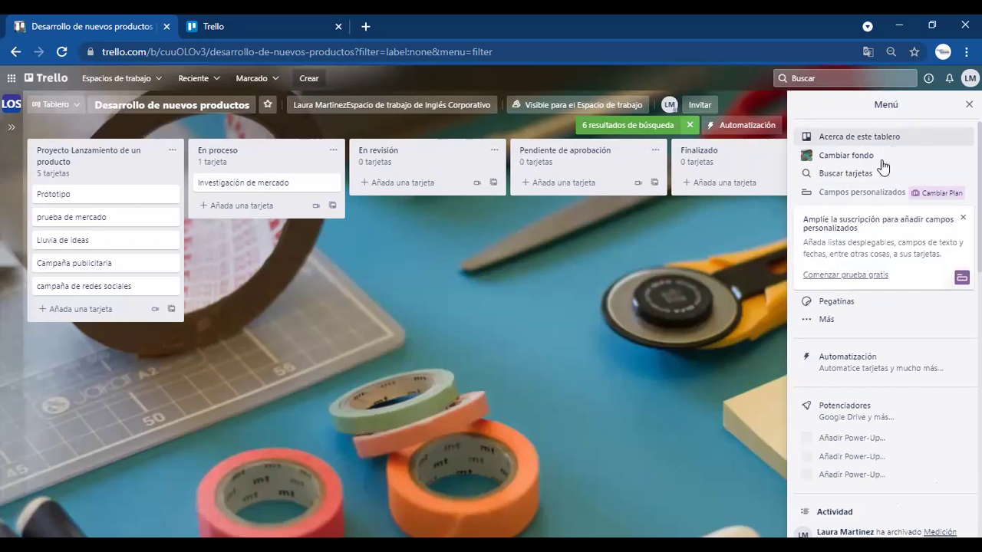
Add the green check mark sticker to the "Investigación de mercado" card and move the card to the En revisión list.
{"action": "left_click", "coordinate": [850, 302]}
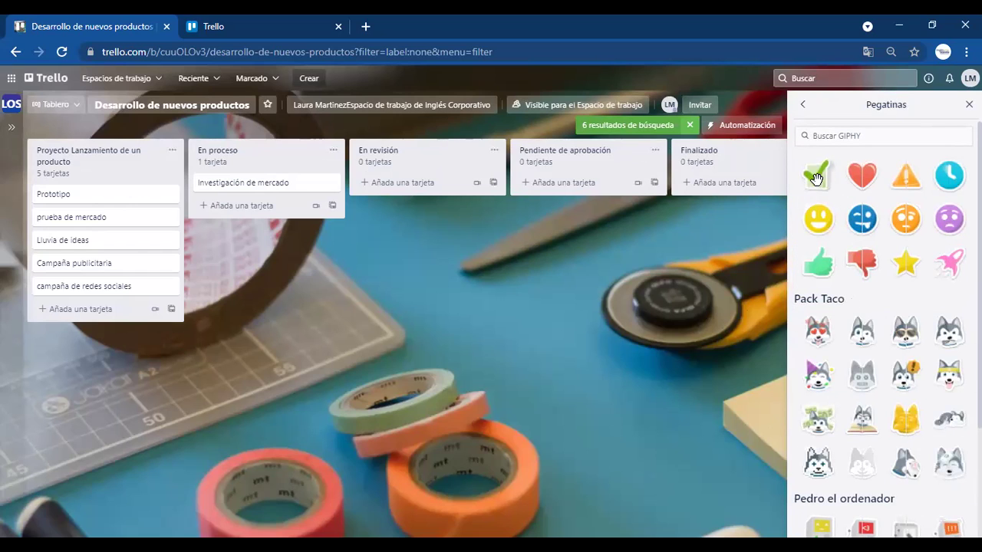
{"action": "left_click_drag", "start_coordinate": [816, 178], "coordinate": [321, 184]}
{"action": "left_click_drag", "start_coordinate": [799, 168], "coordinate": [276, 186]}
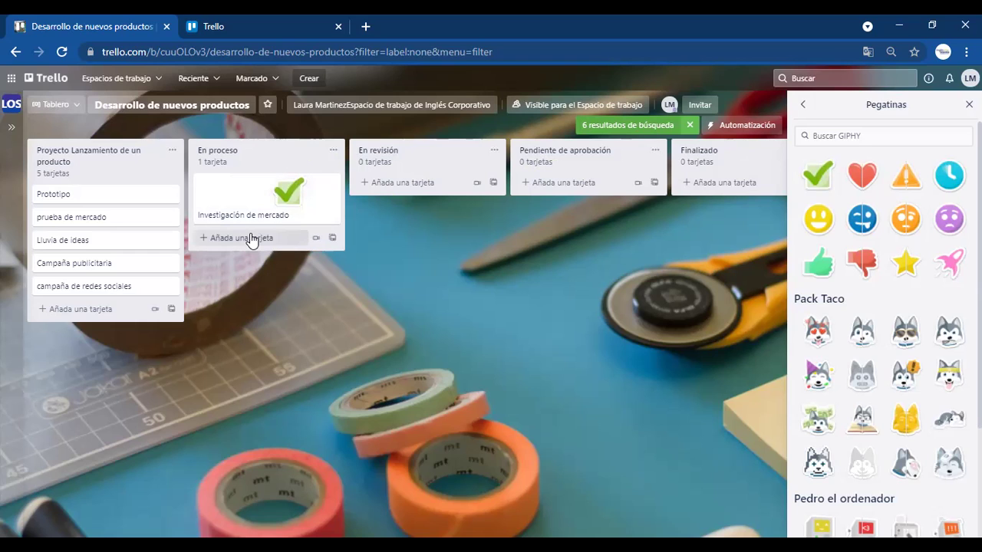
{"action": "left_click_drag", "start_coordinate": [248, 213], "coordinate": [368, 198]}
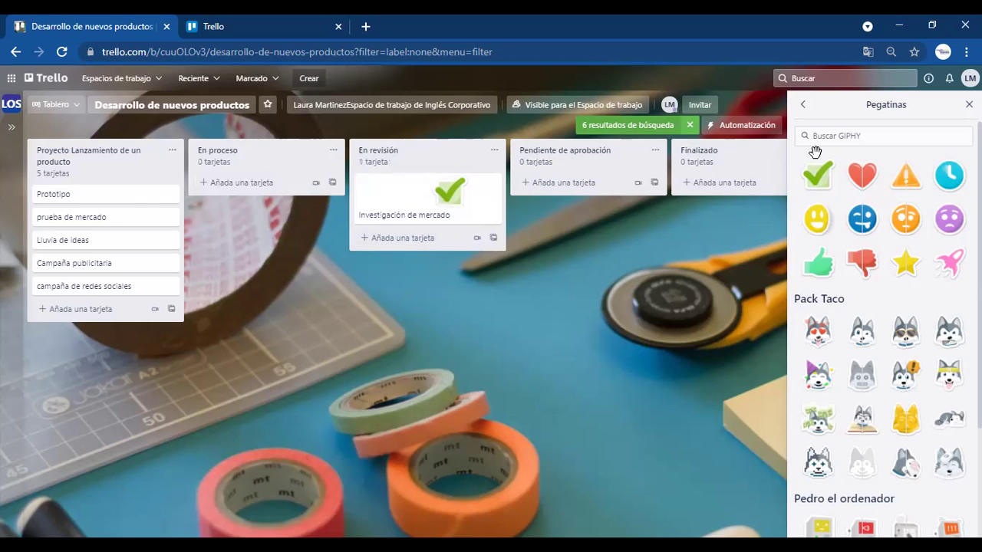
{"action": "left_click", "coordinate": [804, 105]}
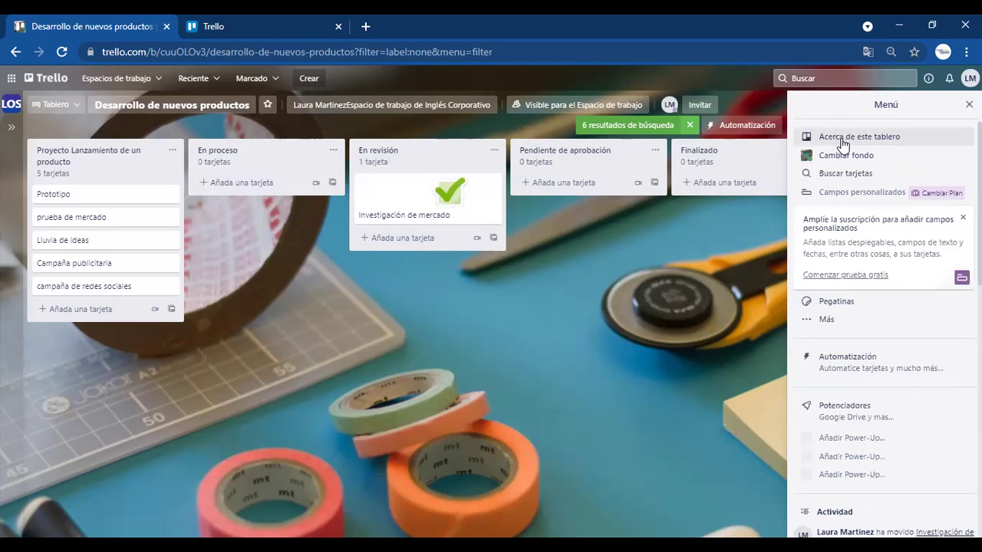
{"action": "left_click", "coordinate": [641, 128]}
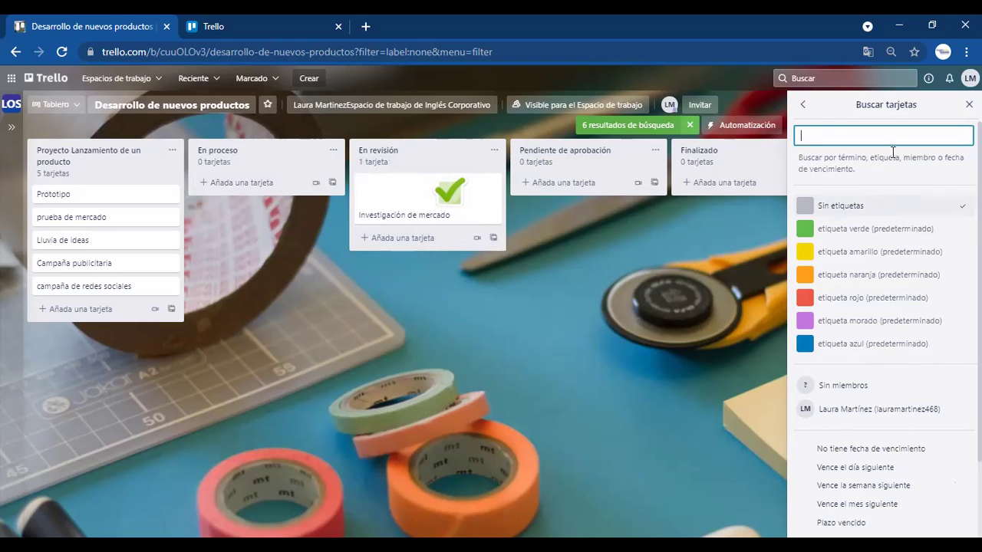
{"action": "left_click", "coordinate": [804, 106]}
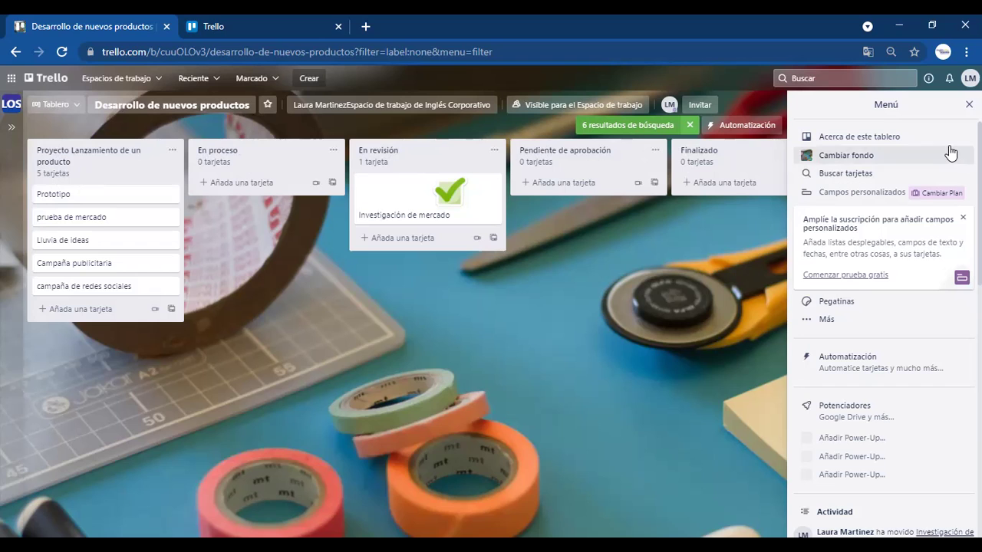
{"action": "key", "text": "w"}
{"action": "scroll", "coordinate": [696, 297], "scroll_direction": "right", "scroll_amount": 3}
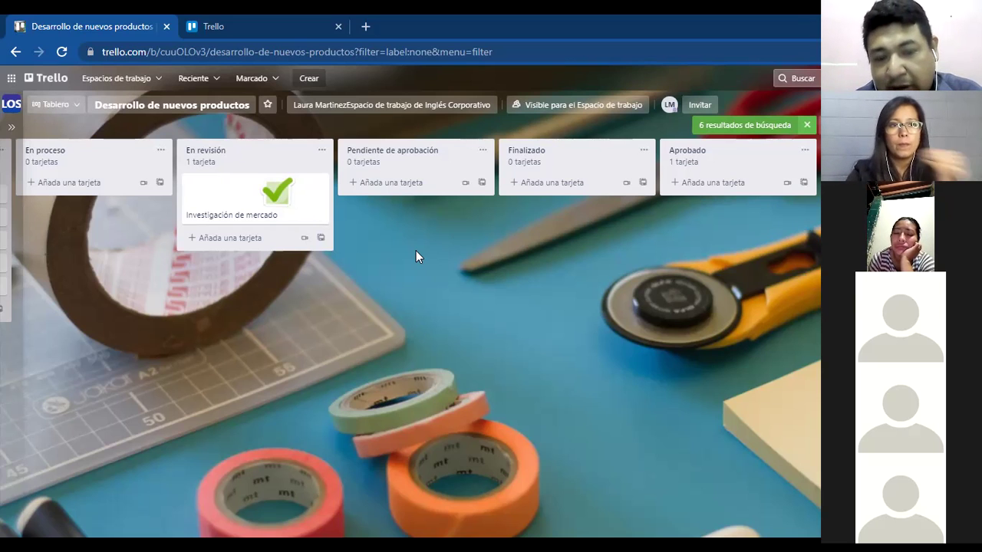
View the Proyecto de Branding Freelance template from the boards overview, and return to the Desarrollo de nuevos productos board.
{"action": "left_click", "coordinate": [43, 85]}
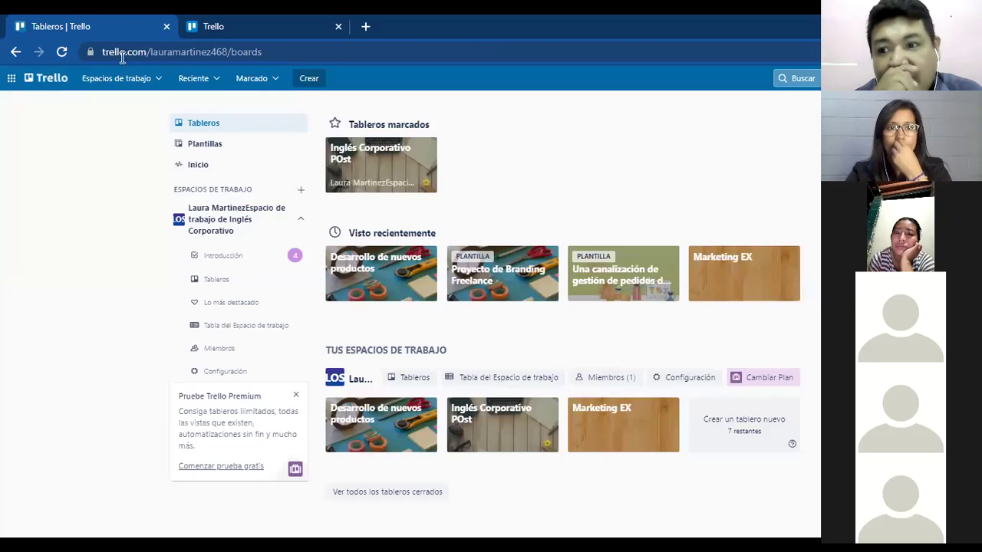
{"action": "left_click", "coordinate": [475, 288]}
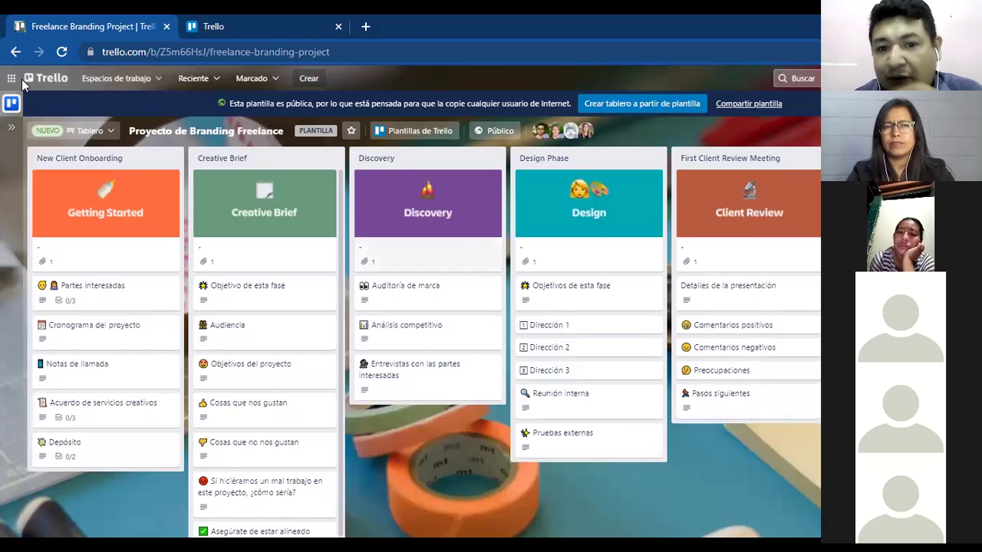
{"action": "left_click", "coordinate": [15, 52]}
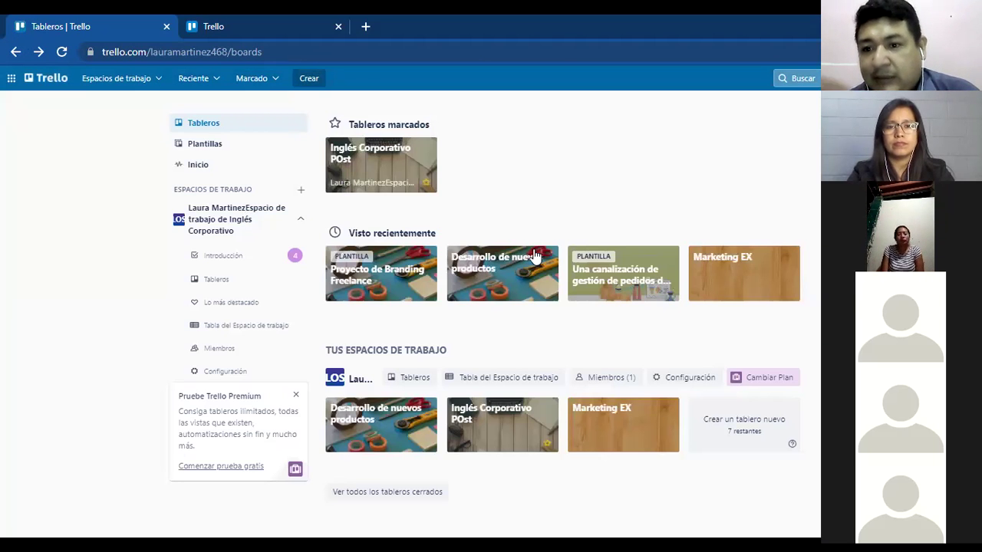
{"action": "left_click", "coordinate": [535, 257]}
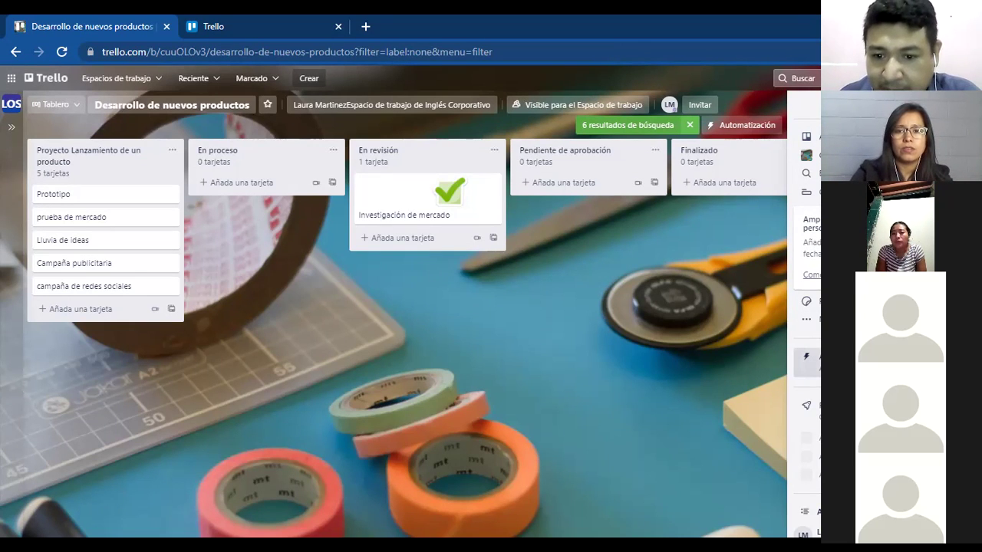
Open the board's Butler automation settings and try to translate the page into Spanish.
{"action": "left_click", "coordinate": [805, 357]}
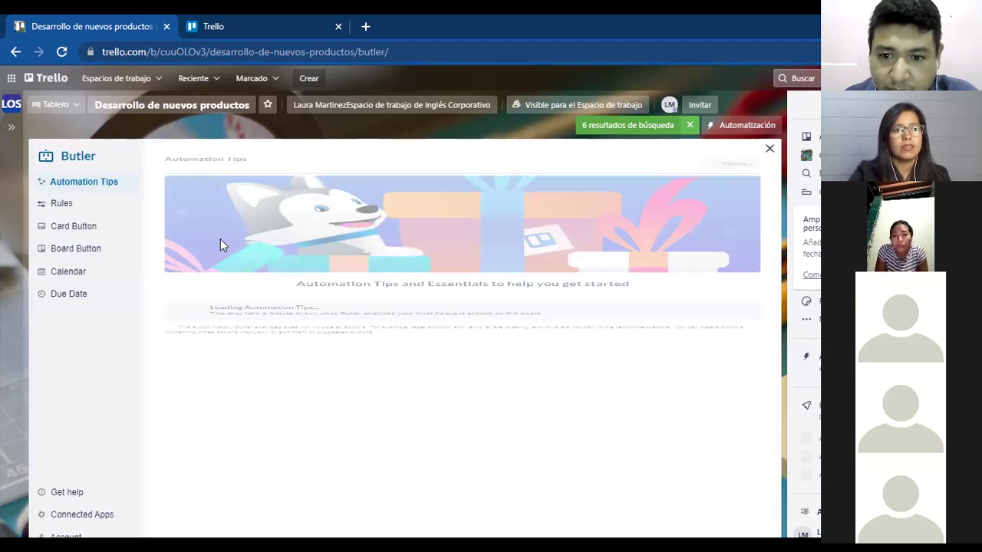
{"action": "right_click", "coordinate": [115, 411]}
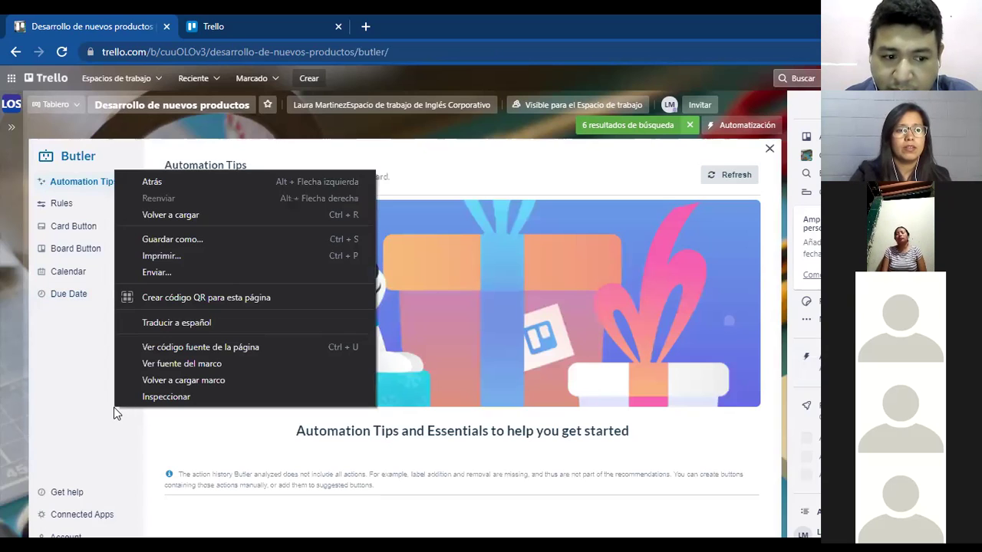
{"action": "left_click", "coordinate": [188, 324]}
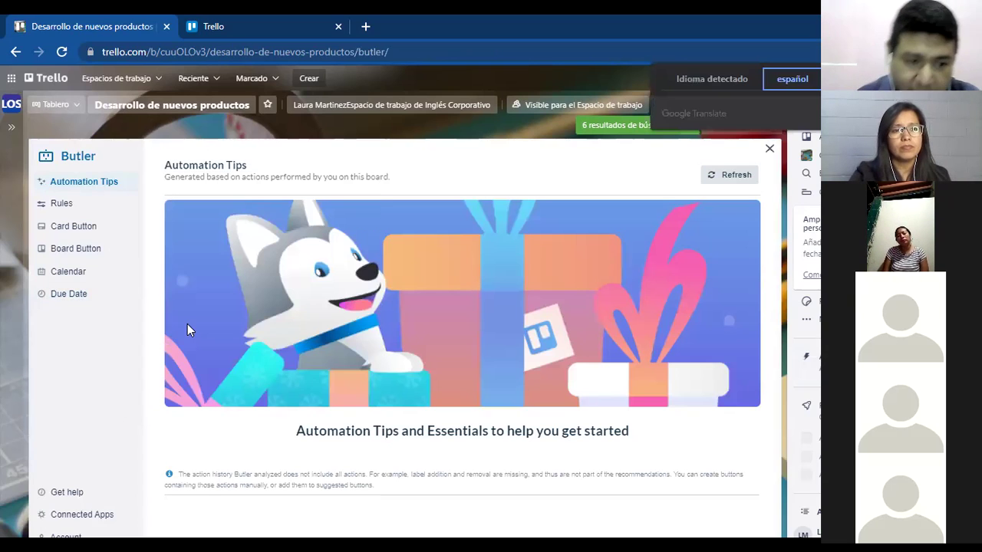
{"action": "right_click", "coordinate": [69, 373]}
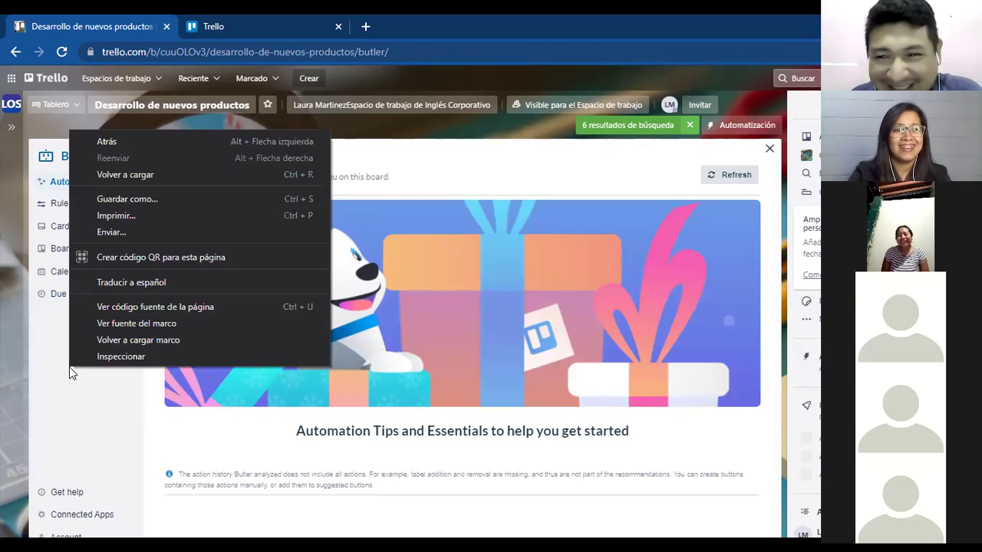
{"action": "left_click", "coordinate": [129, 282]}
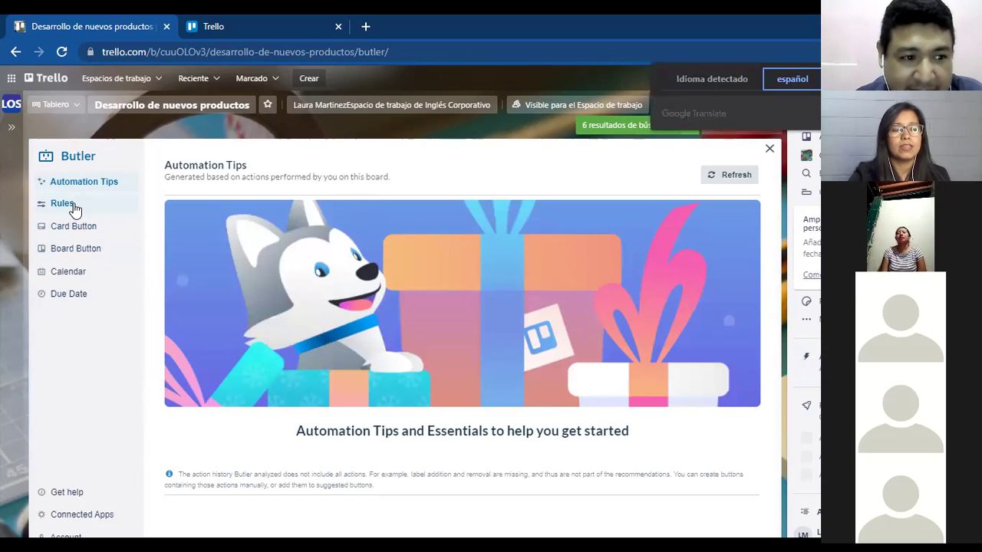
Start a new Butler rule with the Card Move triggers displayed, and try to translate the page into Spanish.
{"action": "left_click", "coordinate": [74, 205]}
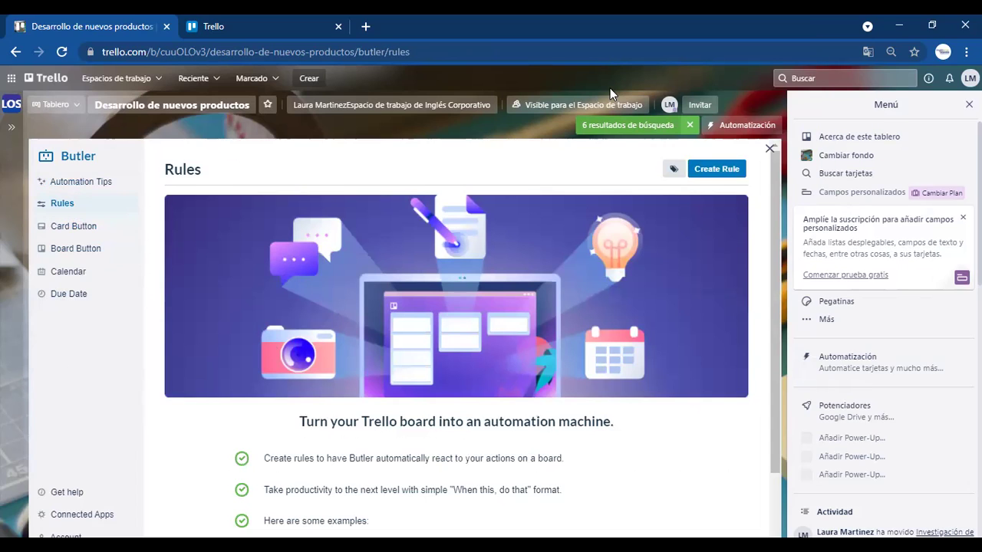
{"action": "left_click", "coordinate": [715, 169]}
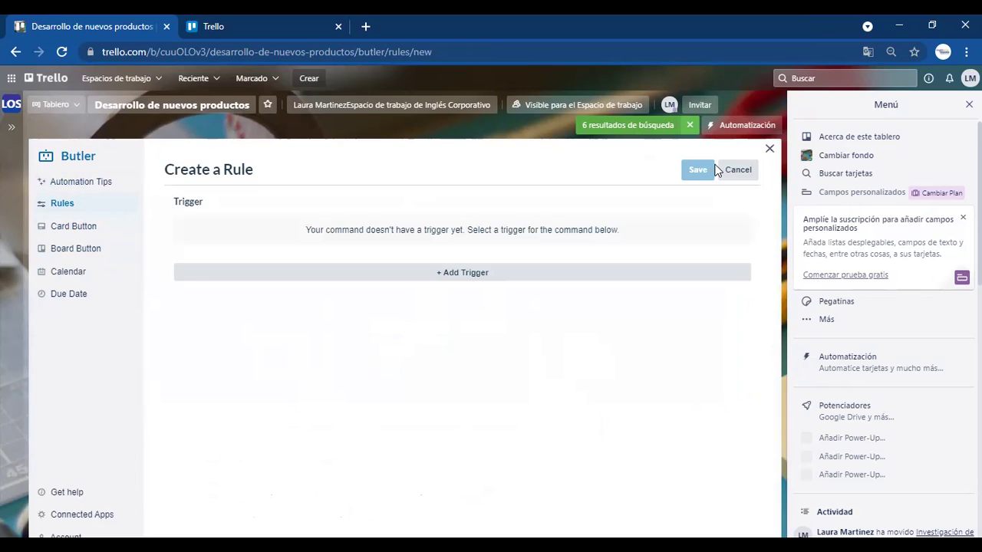
{"action": "left_click", "coordinate": [443, 275]}
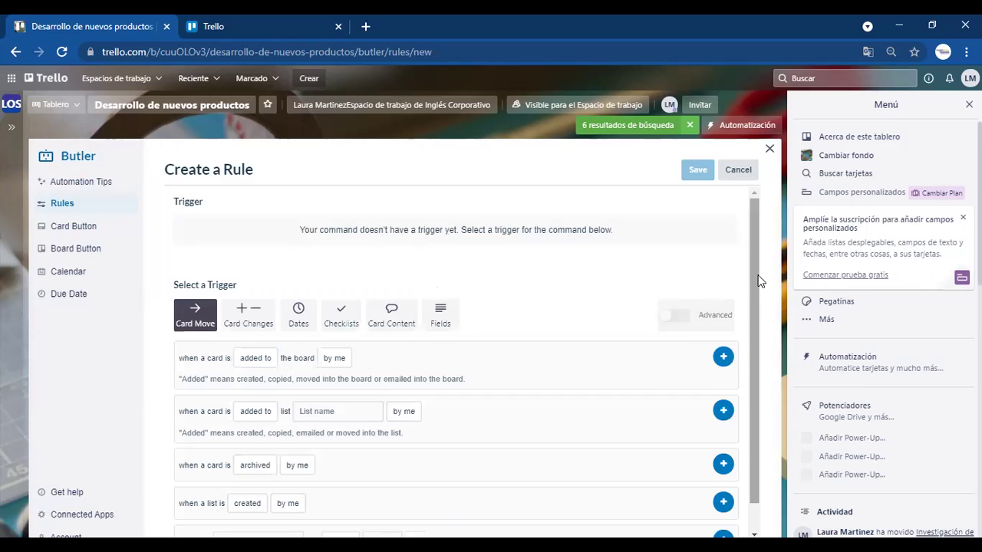
{"action": "left_click_drag", "start_coordinate": [759, 280], "coordinate": [754, 342]}
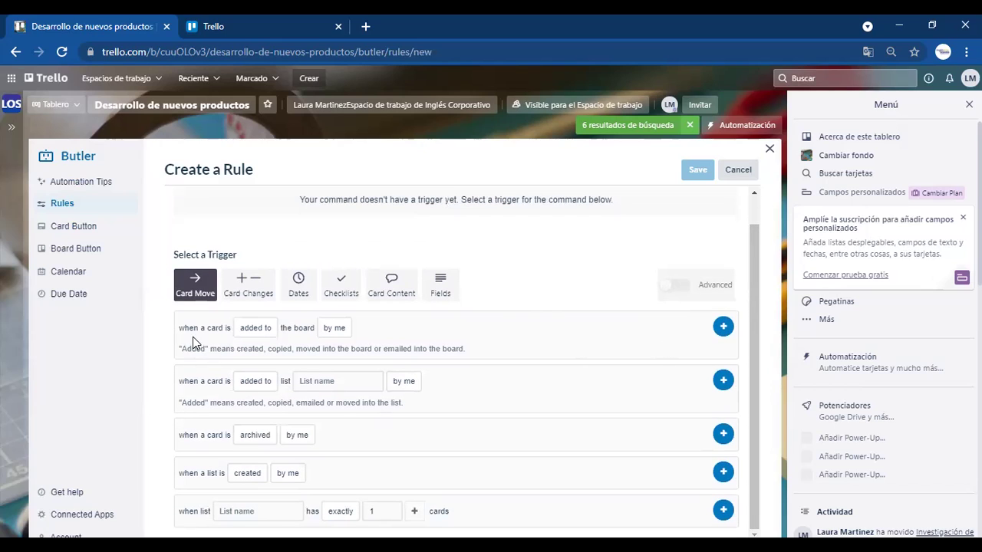
{"action": "right_click", "coordinate": [579, 208]}
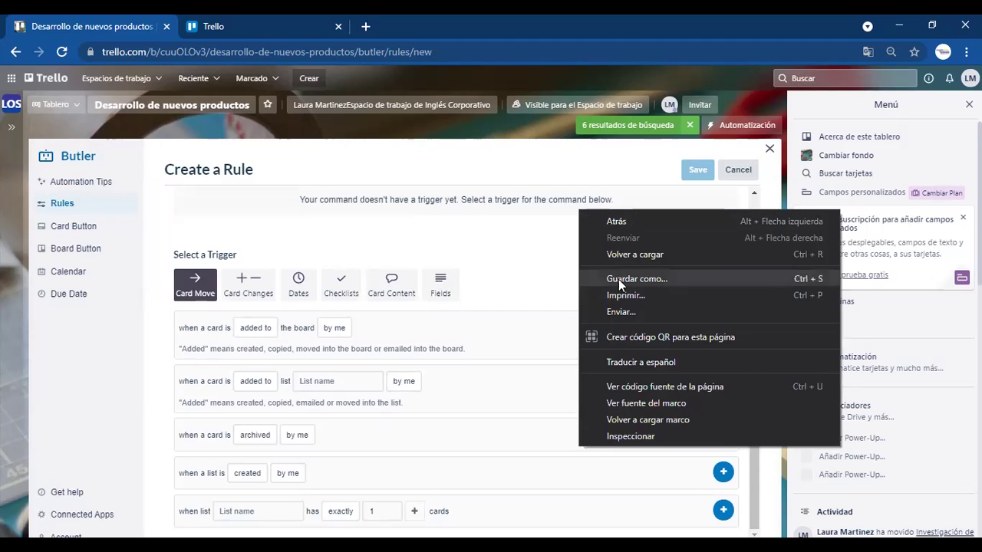
{"action": "left_click", "coordinate": [604, 364]}
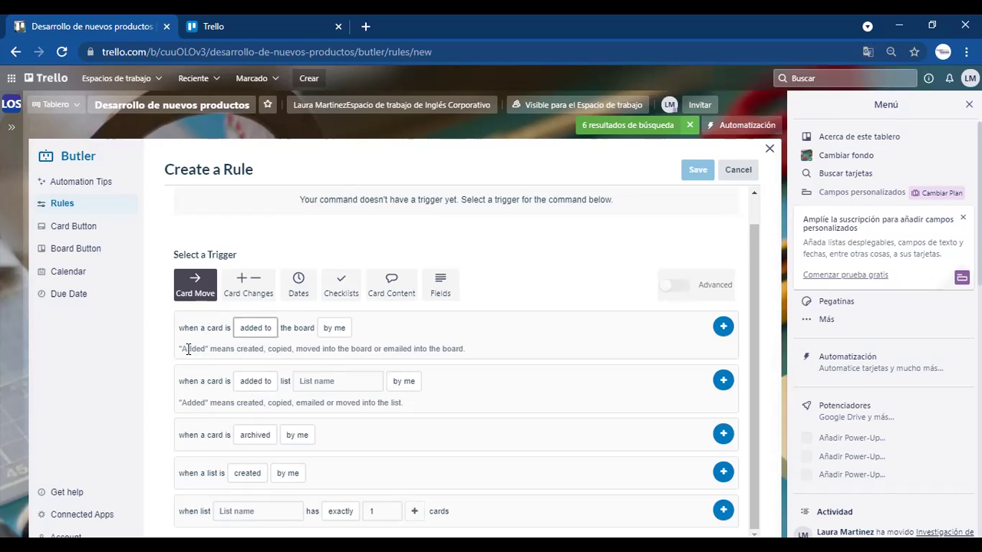
Examine the event and person options of the trigger for cards added to the board, keeping "added to" and "by me".
{"action": "left_click_drag", "start_coordinate": [188, 349], "coordinate": [253, 330]}
{"action": "left_click", "coordinate": [255, 327]}
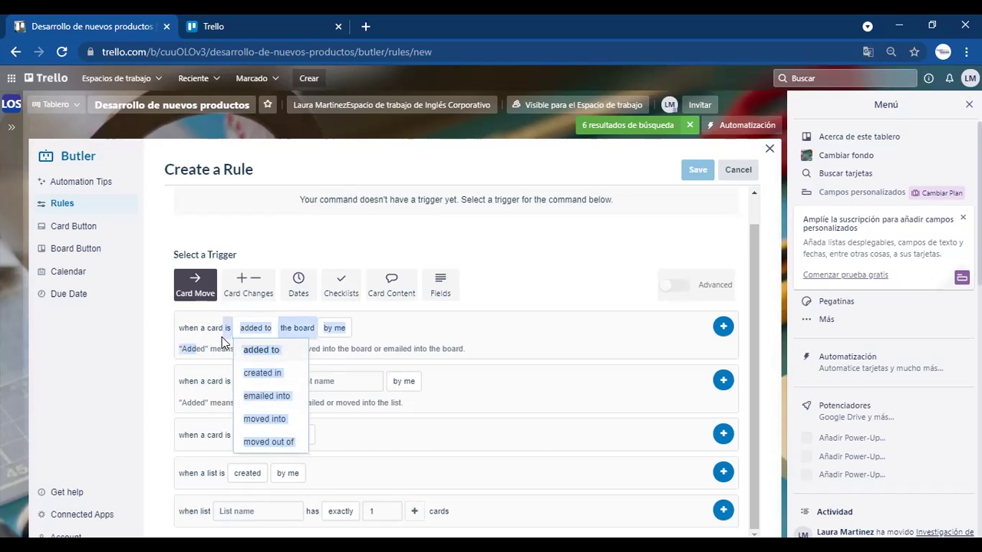
{"action": "left_click", "coordinate": [221, 337]}
{"action": "left_click", "coordinate": [242, 333]}
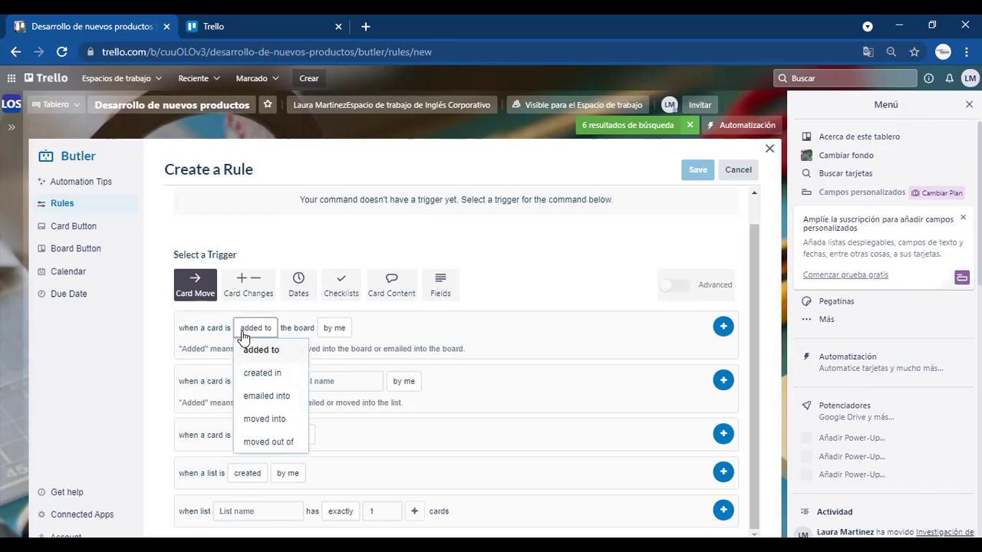
{"action": "left_click", "coordinate": [222, 322]}
{"action": "left_click", "coordinate": [252, 328]}
{"action": "left_click", "coordinate": [261, 348]}
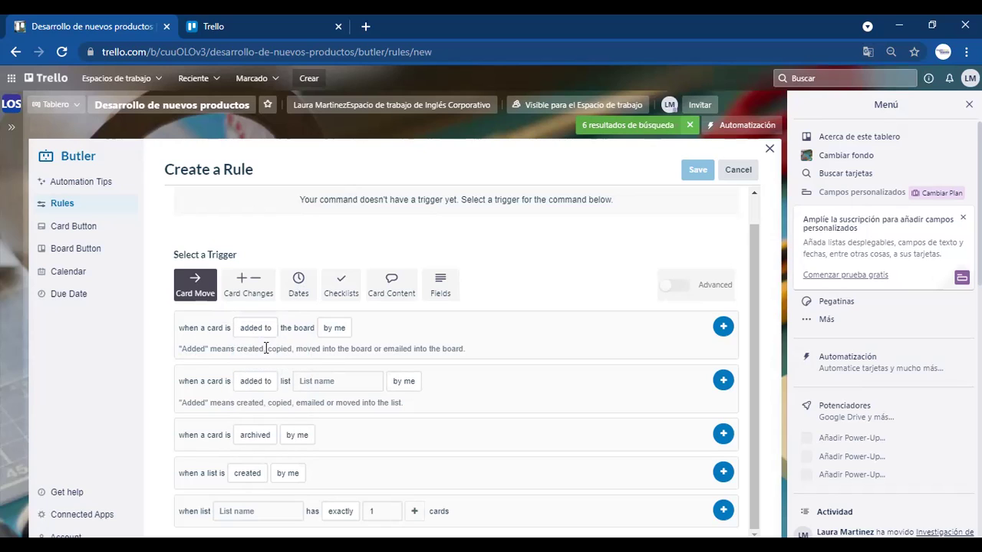
{"action": "left_click", "coordinate": [336, 330]}
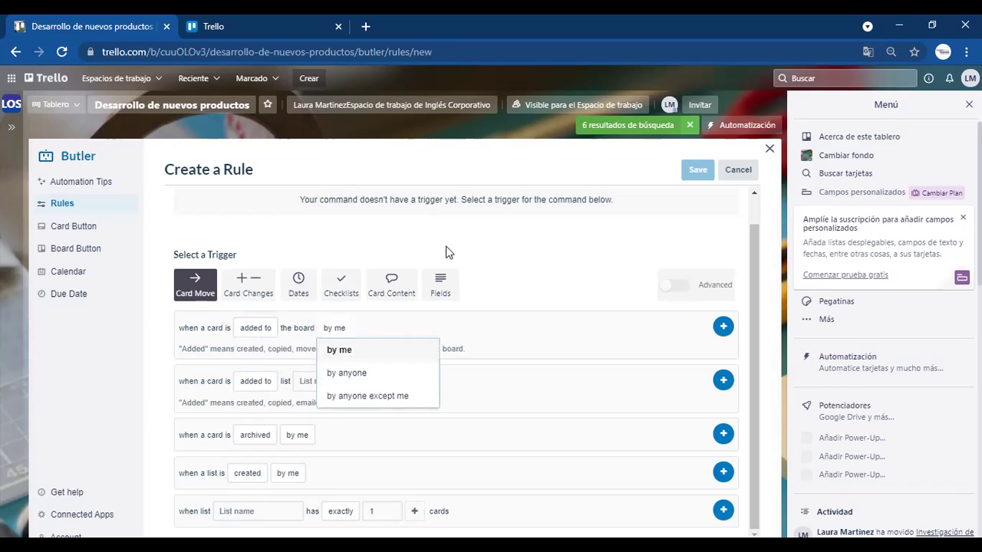
{"action": "left_click", "coordinate": [557, 328]}
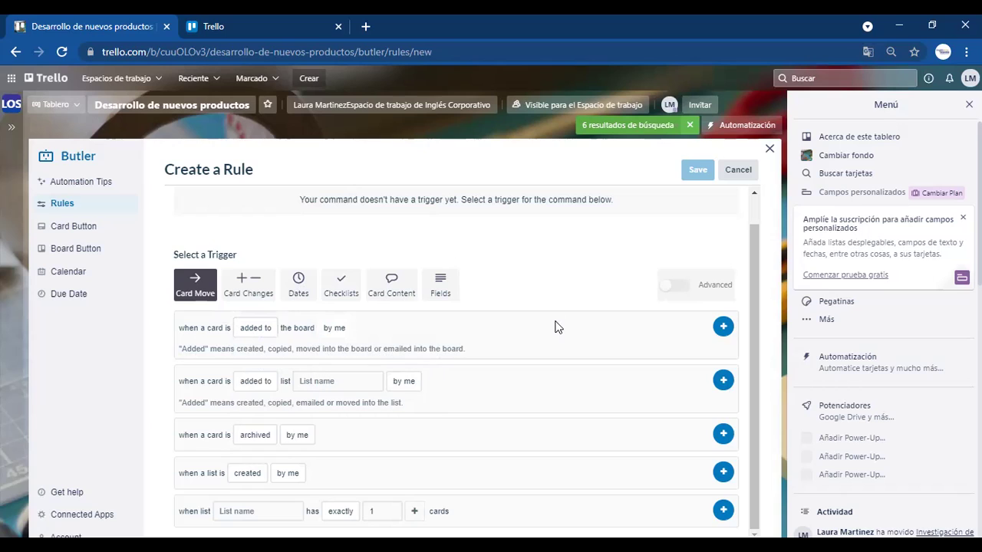
Examine the event and list options of the trigger for cards added to a list, and look at the Dates triggers.
{"action": "left_click", "coordinate": [312, 382]}
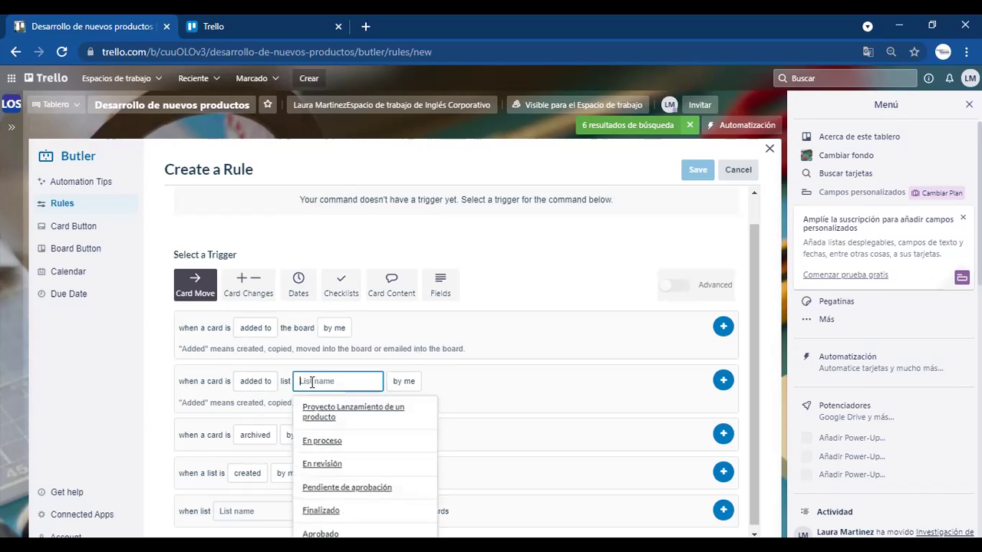
{"action": "left_click", "coordinate": [186, 384]}
{"action": "left_click", "coordinate": [249, 386]}
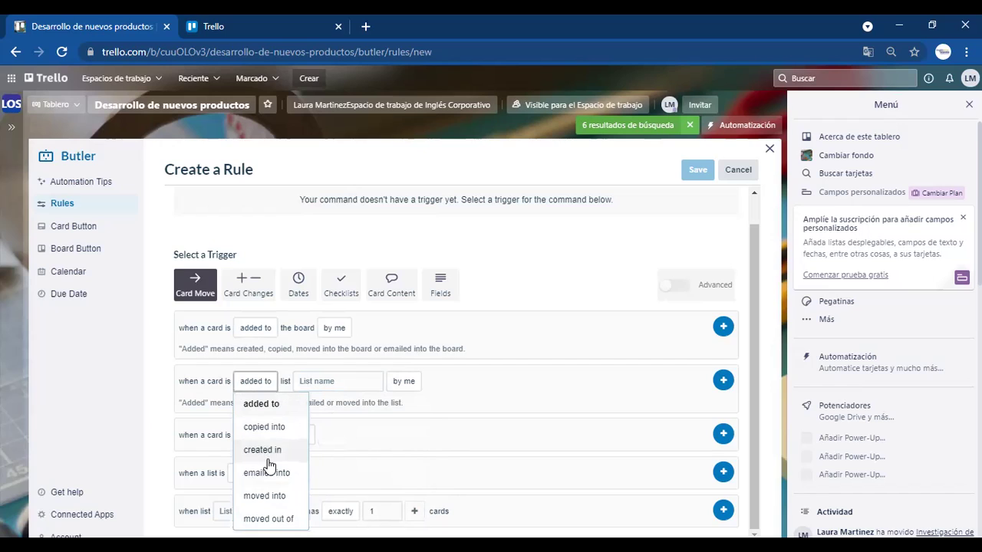
{"action": "left_click", "coordinate": [304, 381]}
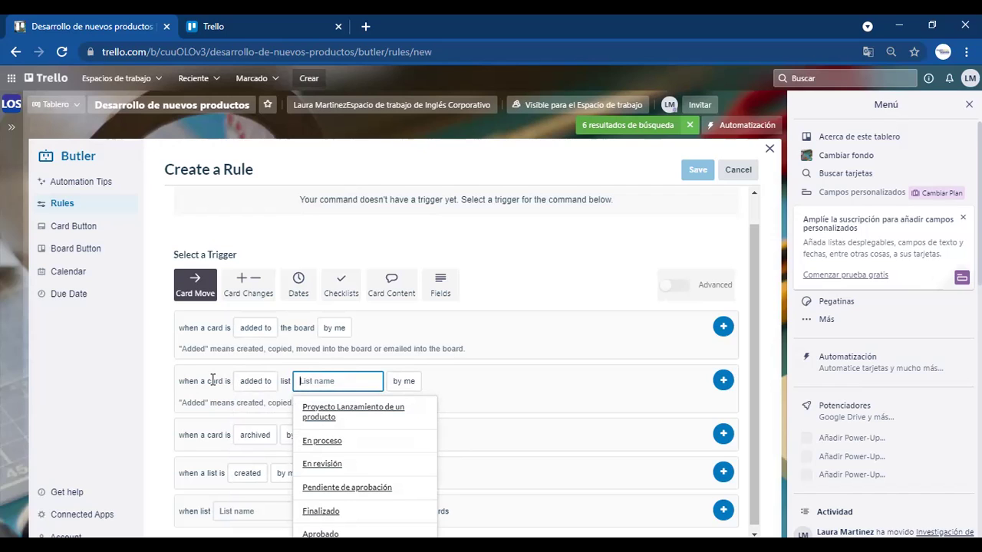
{"action": "left_click", "coordinate": [299, 287]}
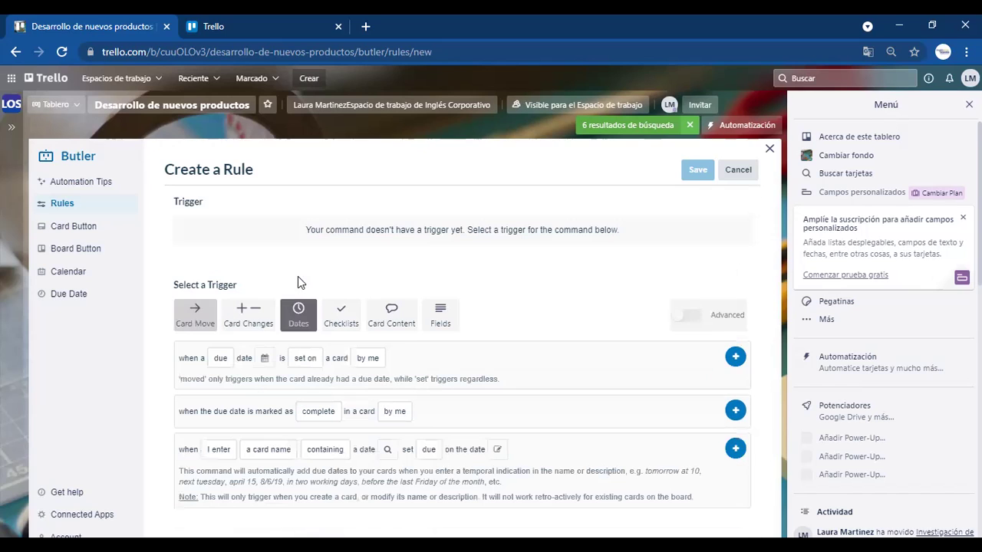
{"action": "left_click", "coordinate": [202, 319]}
Set the list to En proceso in the trigger for cards added to a list, keeping "by me" as the person option.
{"action": "left_click", "coordinate": [305, 410]}
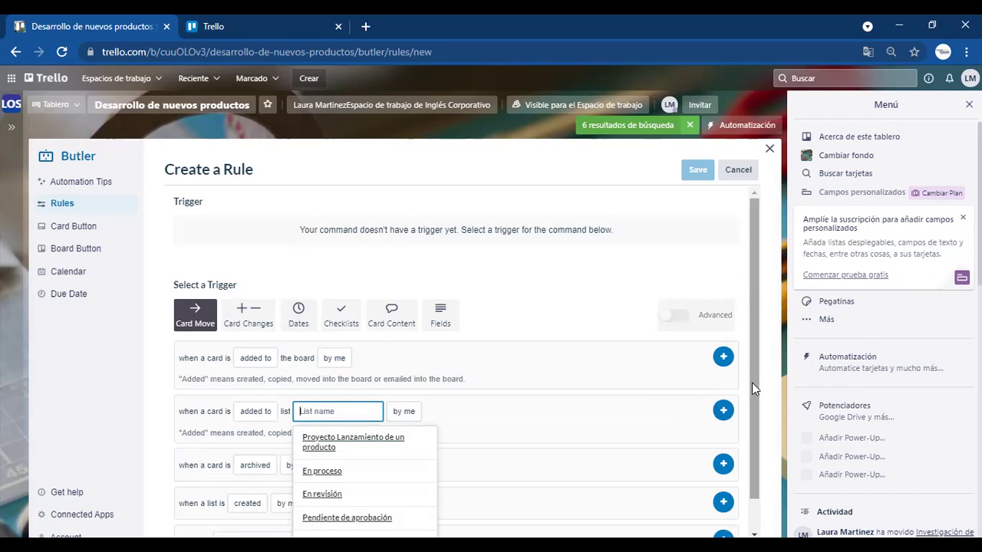
{"action": "scroll", "coordinate": [752, 383], "scroll_direction": "down", "scroll_amount": 1}
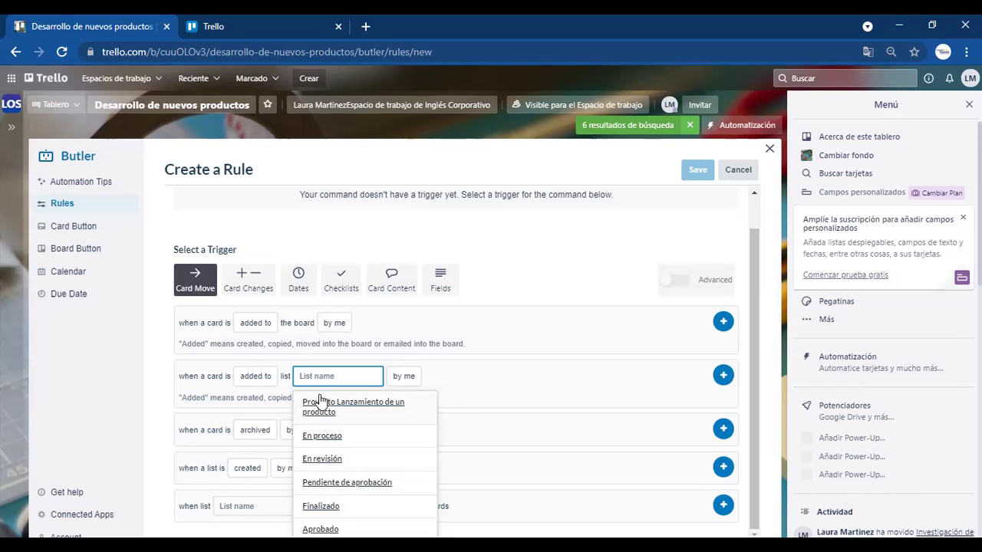
{"action": "left_click", "coordinate": [330, 435]}
{"action": "left_click", "coordinate": [398, 388]}
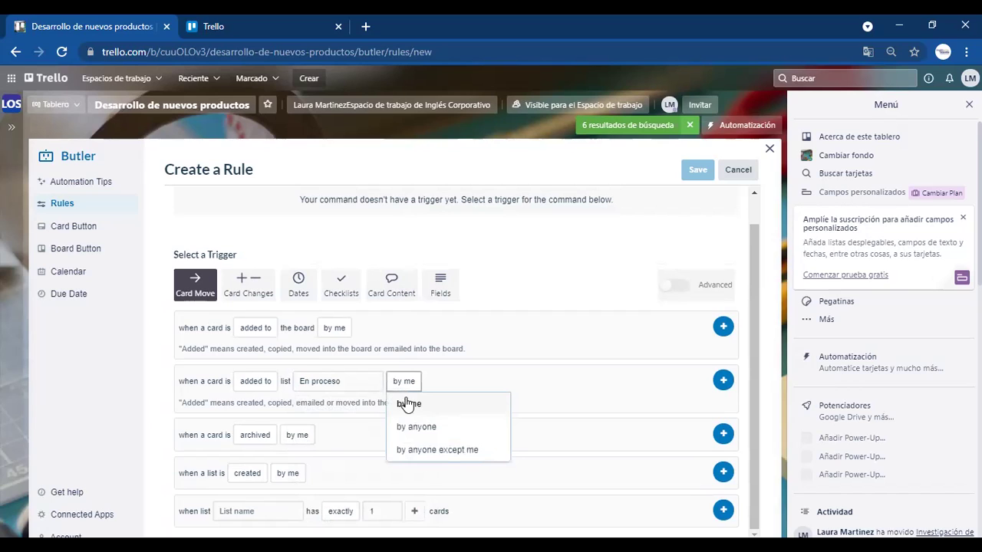
{"action": "left_click", "coordinate": [499, 400]}
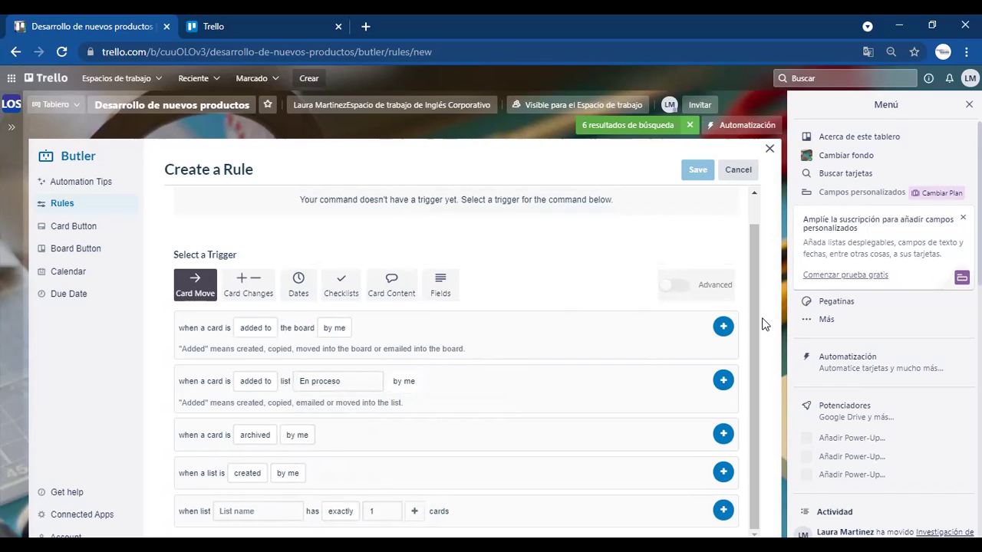
Reset the page zoom to 100% and add the trigger "when a card is added to the board by me" to the rule.
{"action": "key", "text": "ctrl+minus"}
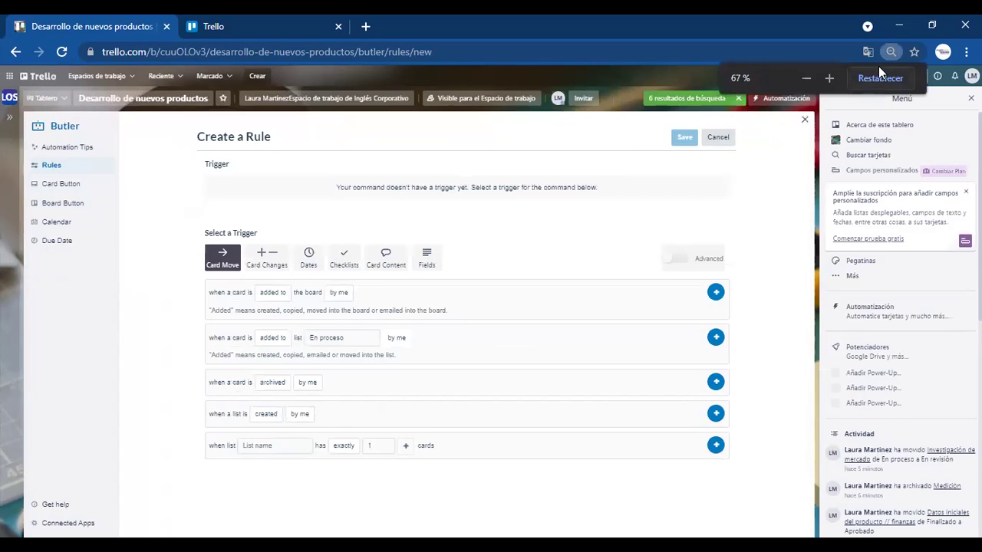
{"action": "left_click", "coordinate": [872, 78]}
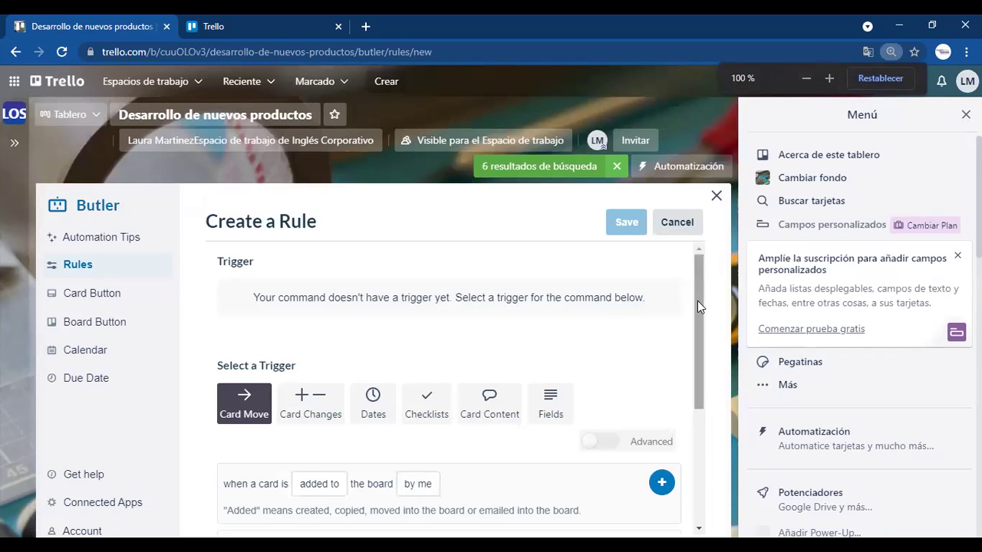
{"action": "left_click_drag", "start_coordinate": [698, 304], "coordinate": [689, 401]}
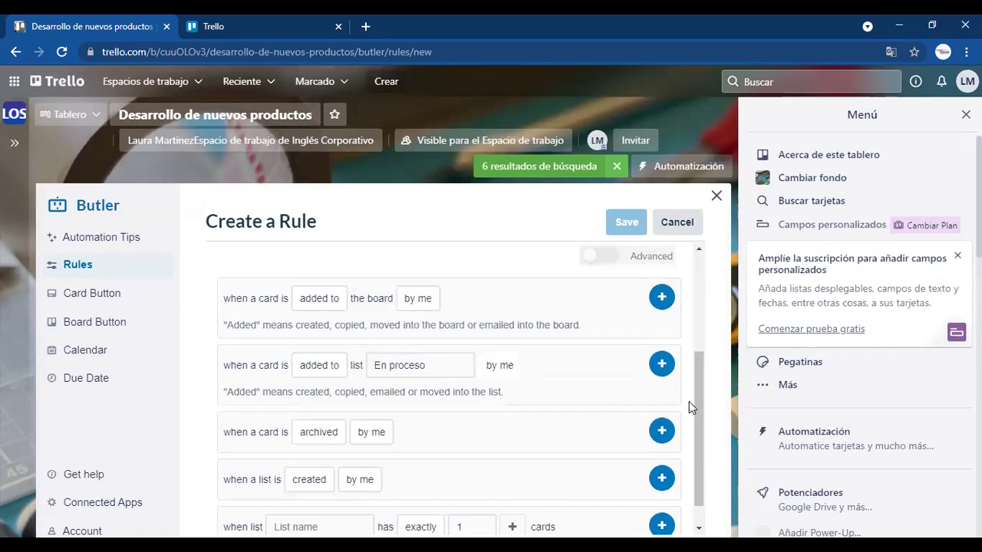
{"action": "left_click", "coordinate": [661, 297]}
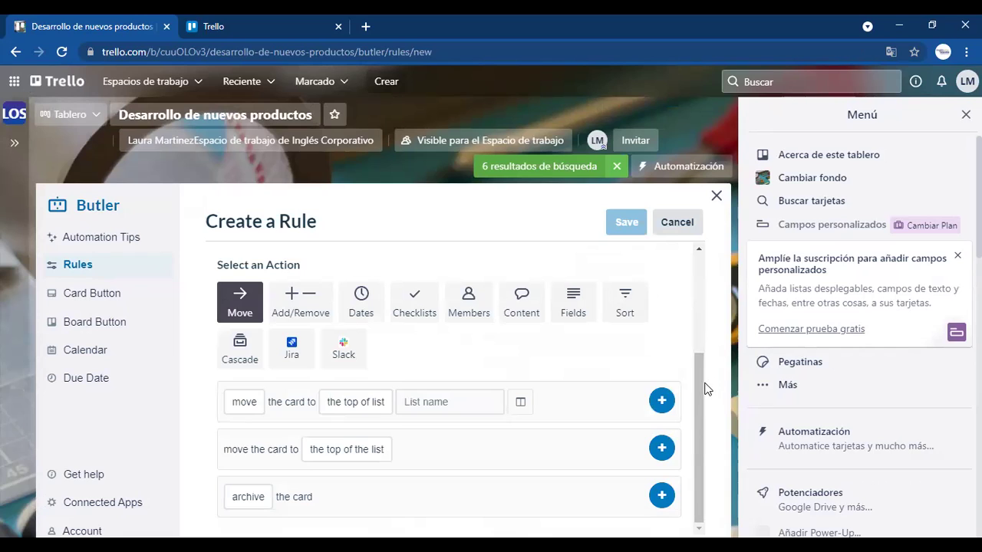
Examine the move or copy choice and the list position options of the rule's Move actions.
{"action": "left_click_drag", "start_coordinate": [709, 389], "coordinate": [697, 445]}
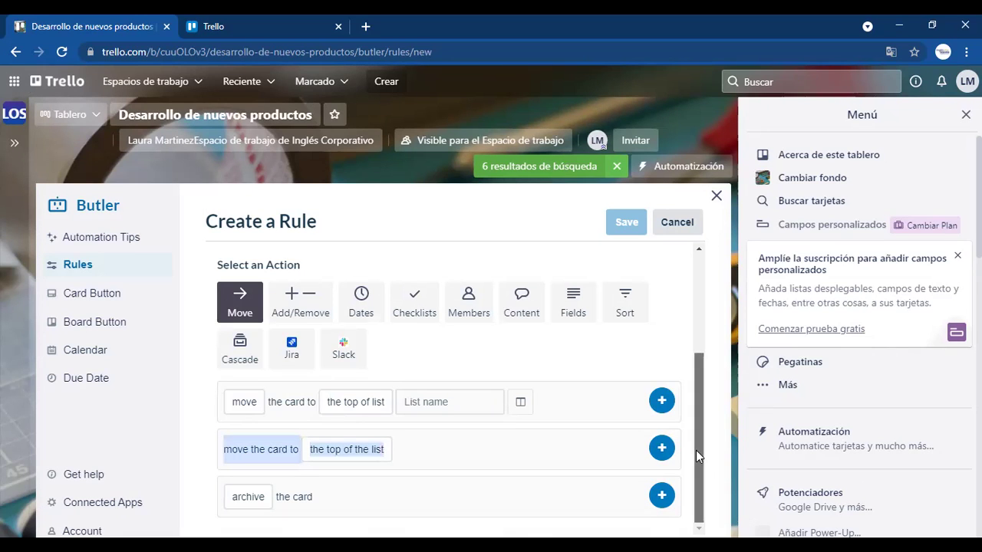
{"action": "left_click", "coordinate": [252, 402]}
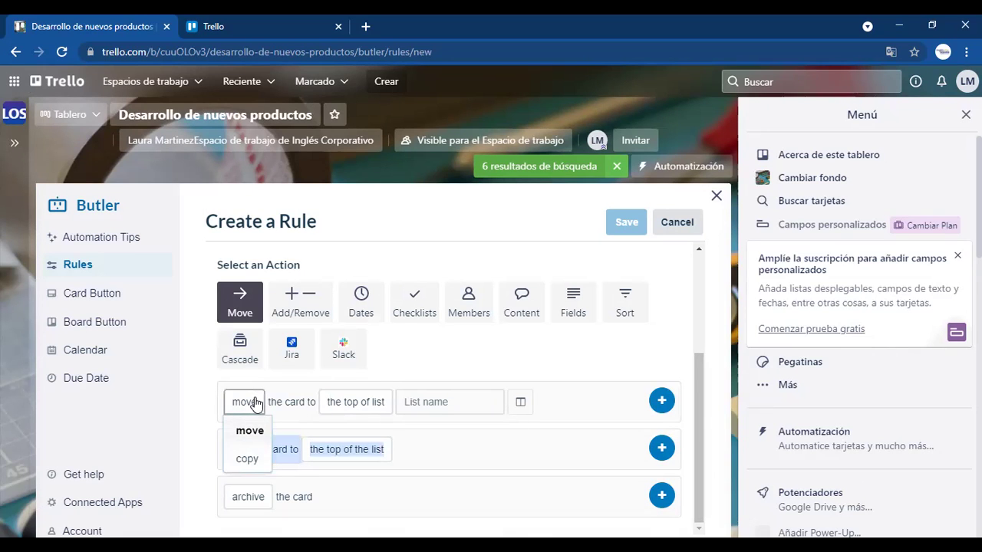
{"action": "left_click", "coordinate": [284, 401]}
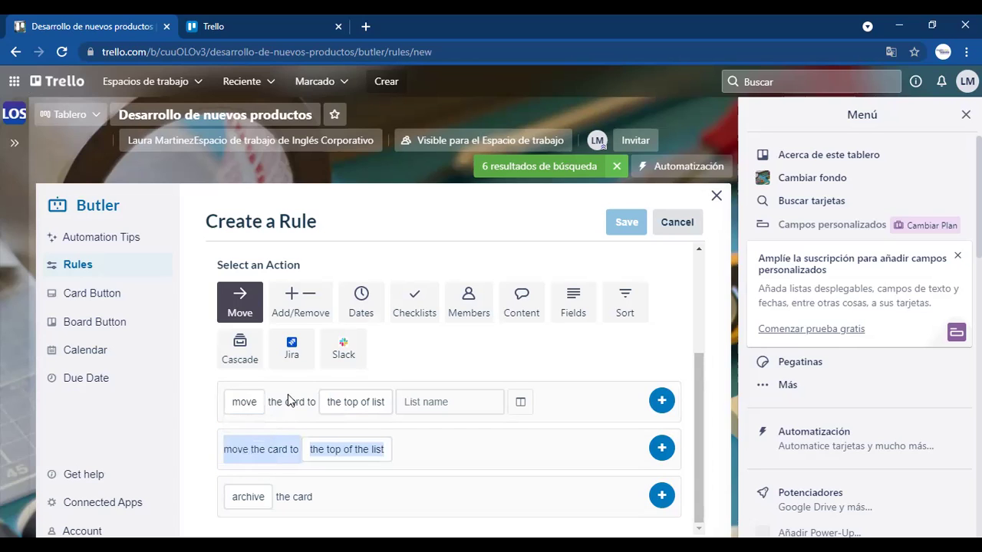
{"action": "left_click", "coordinate": [353, 402]}
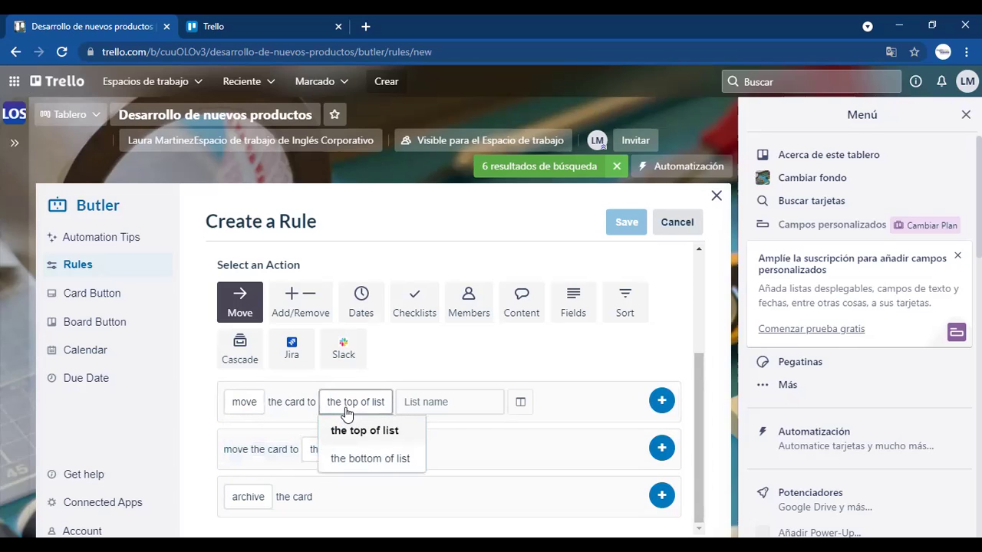
{"action": "left_click", "coordinate": [353, 445]}
{"action": "left_click", "coordinate": [359, 451]}
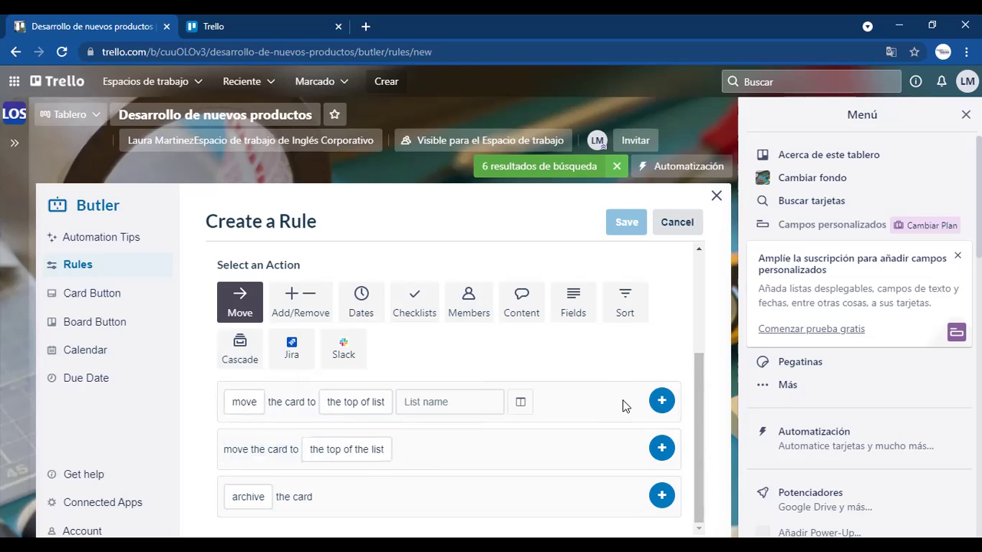
Reduce the page zoom and look over the action categories available for the rule.
{"action": "left_click", "coordinate": [775, 52]}
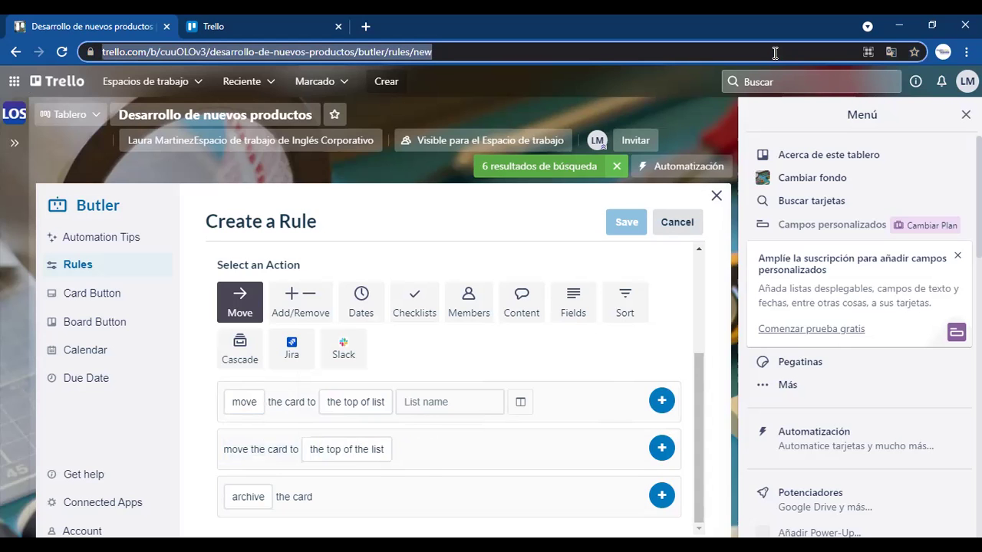
{"action": "key", "text": "ctrl+minus"}
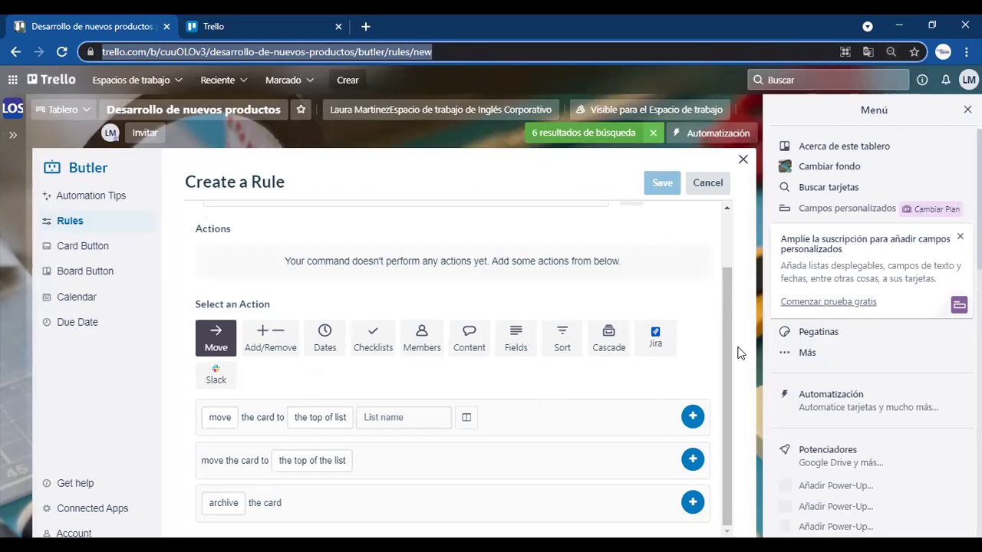
{"action": "left_click", "coordinate": [730, 435]}
{"action": "left_click_drag", "start_coordinate": [729, 431], "coordinate": [732, 462]}
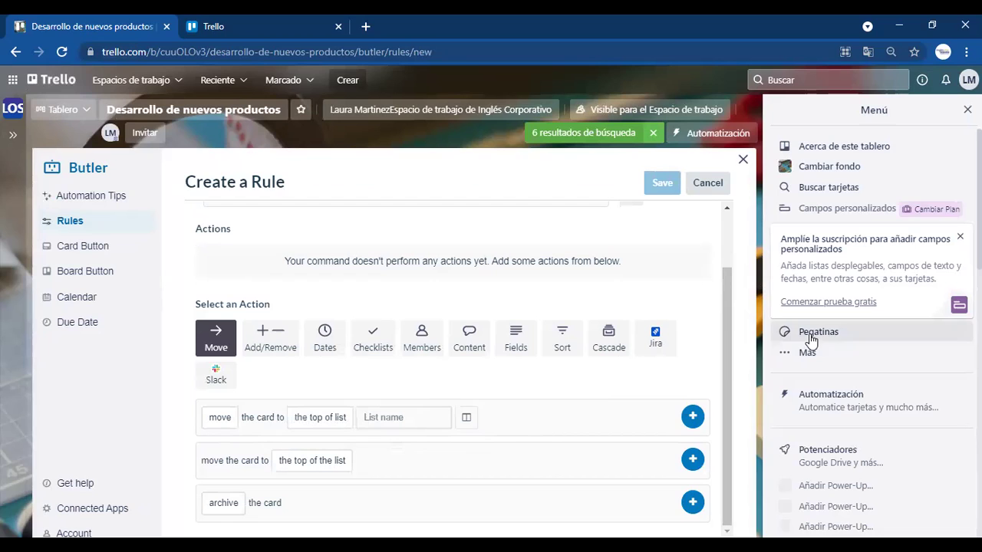
{"action": "left_click_drag", "start_coordinate": [723, 372], "coordinate": [714, 451]}
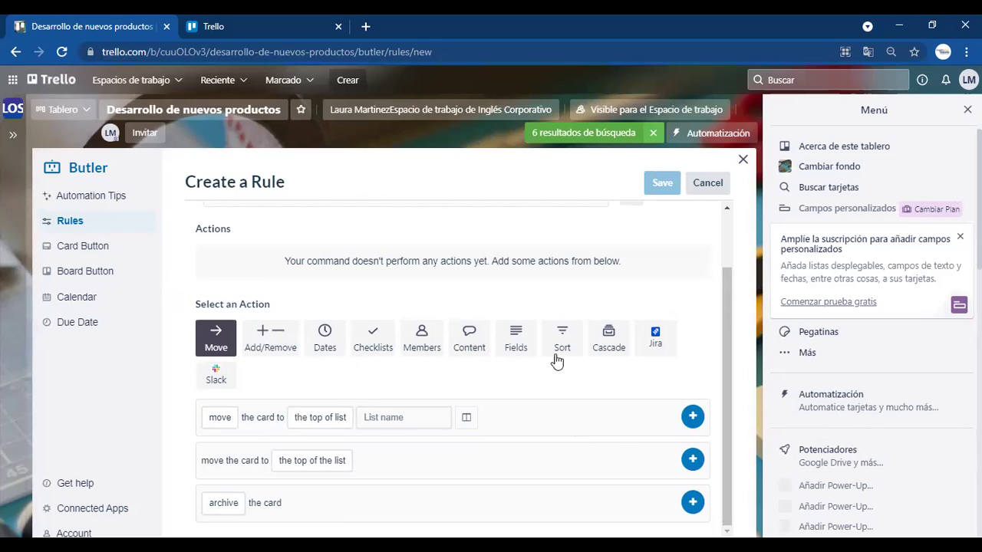
{"action": "left_click_drag", "start_coordinate": [723, 386], "coordinate": [734, 439]}
Try to translate the rule page into Spanish again, and review the trigger added to the rule.
{"action": "right_click", "coordinate": [380, 222]}
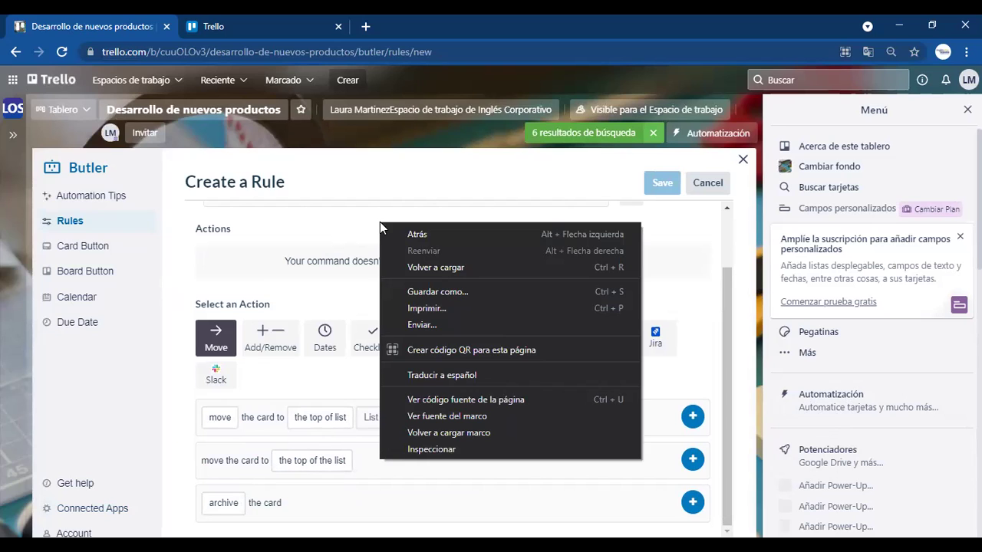
{"action": "left_click", "coordinate": [421, 378]}
{"action": "left_click", "coordinate": [737, 78]}
{"action": "left_click", "coordinate": [778, 82]}
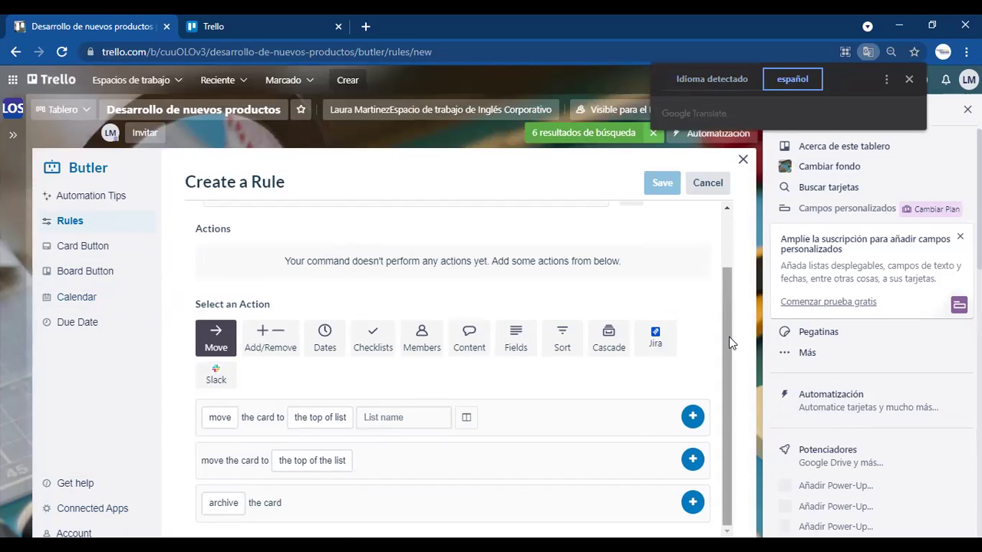
{"action": "left_click_drag", "start_coordinate": [729, 343], "coordinate": [734, 256]}
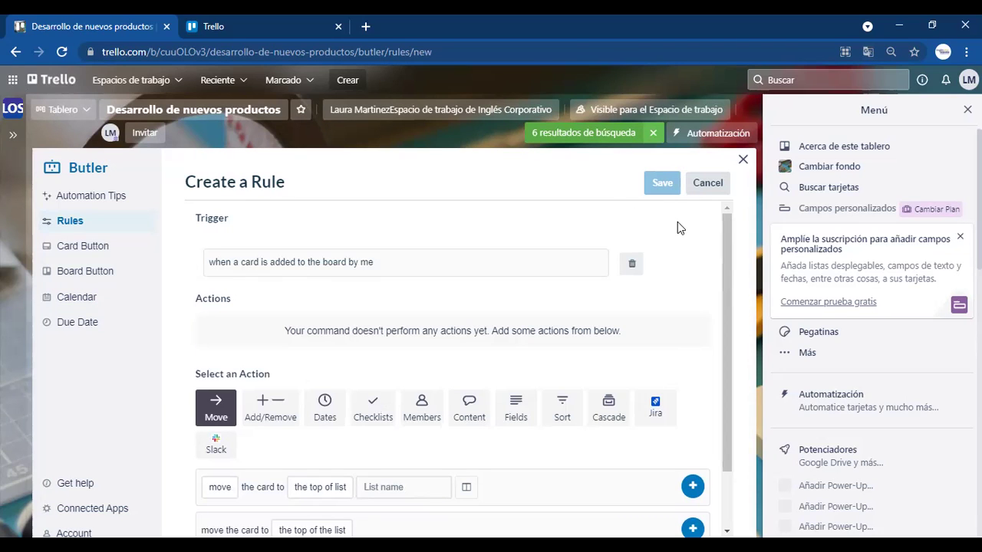
Leave the unsaved rule, look at the card buttons and rules overviews, and close Butler.
{"action": "left_click", "coordinate": [79, 257]}
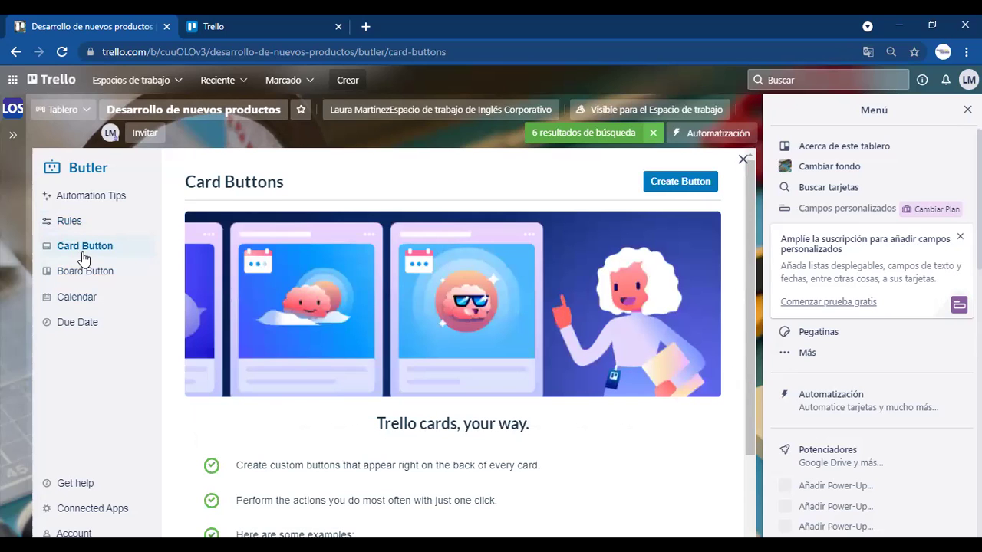
{"action": "left_click", "coordinate": [79, 223]}
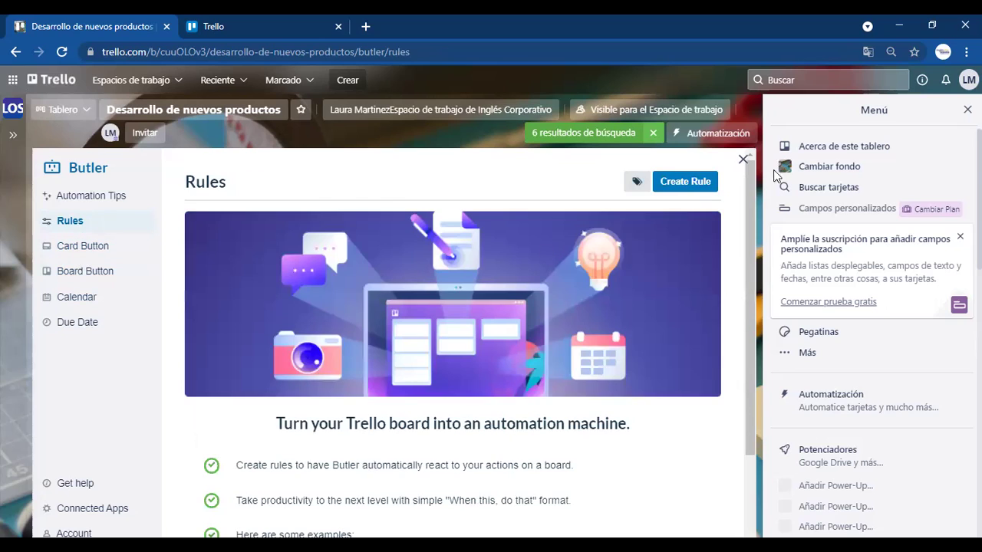
{"action": "left_click", "coordinate": [744, 160]}
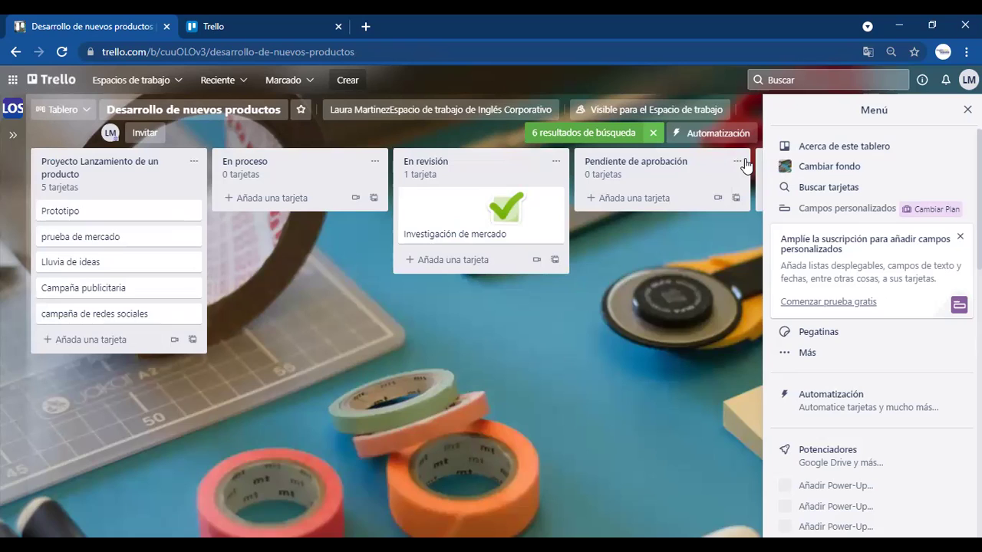
Clear the card search filter on the board and close the board menu.
{"action": "left_click", "coordinate": [653, 132]}
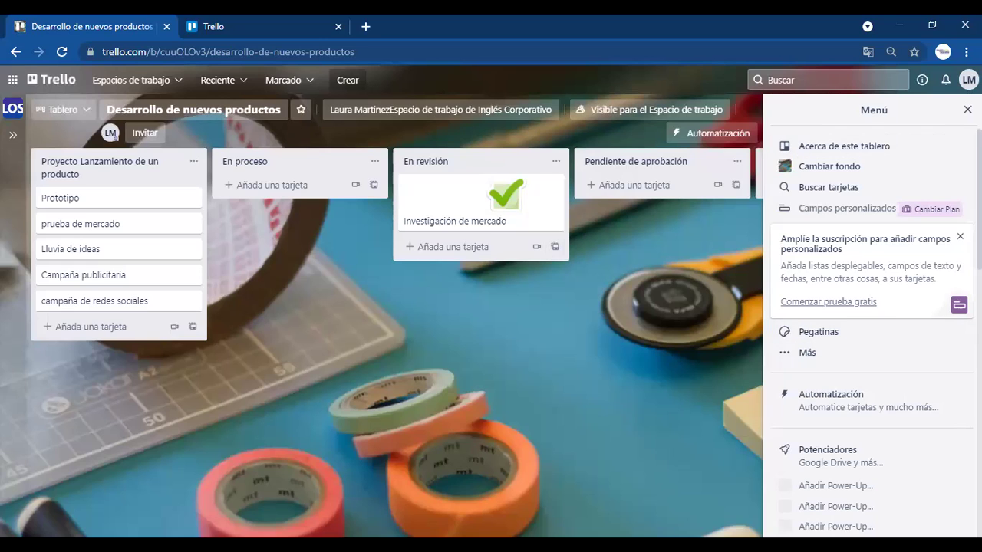
{"action": "left_click", "coordinate": [967, 110]}
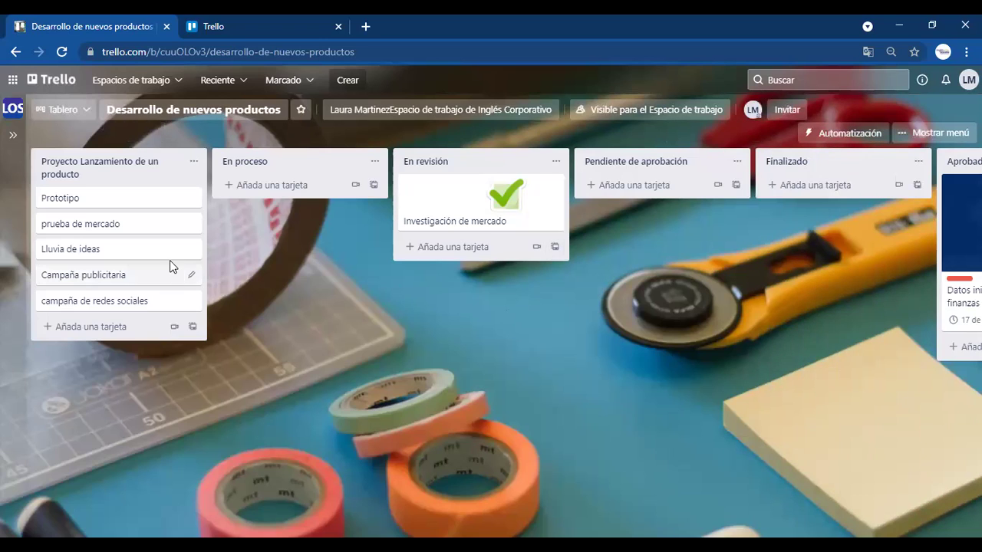
Rename the Prototipo card in the Proyecto Lanzamiento de un producto list to "Prototipo / invest y D".
{"action": "left_click", "coordinate": [97, 202]}
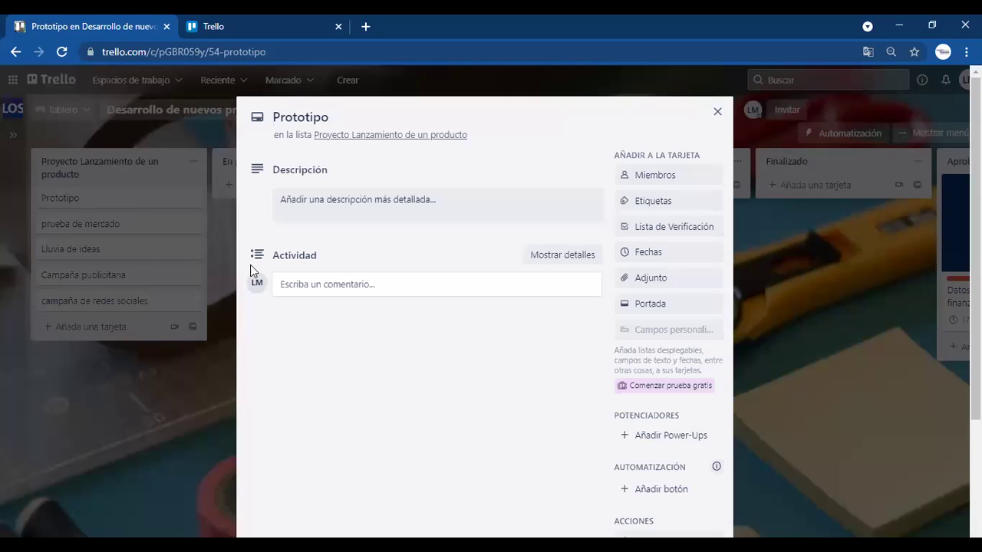
{"action": "left_click", "coordinate": [425, 203]}
{"action": "left_click", "coordinate": [353, 117]}
{"action": "type", "text": "/ "}
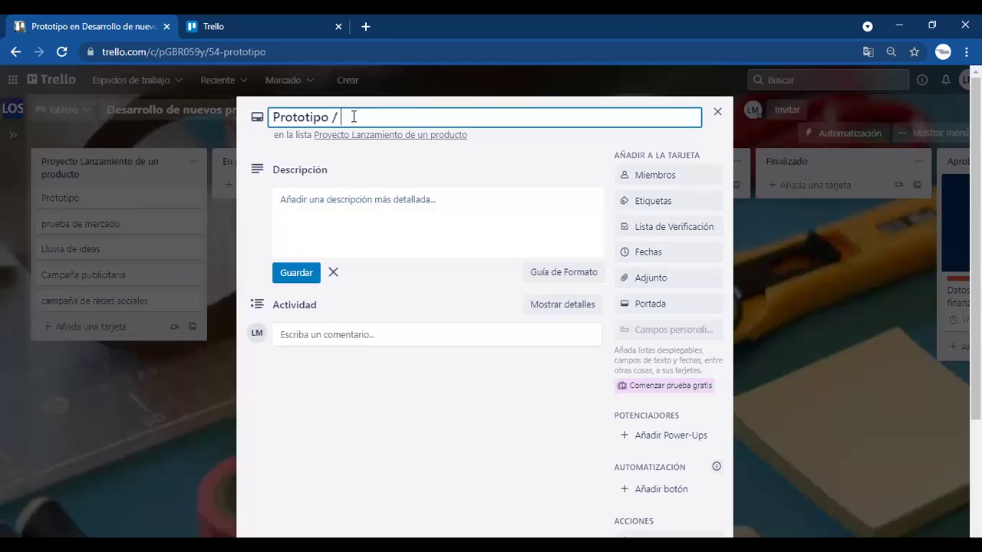
{"action": "type", "text": "invest y D"}
{"action": "left_click", "coordinate": [332, 210]}
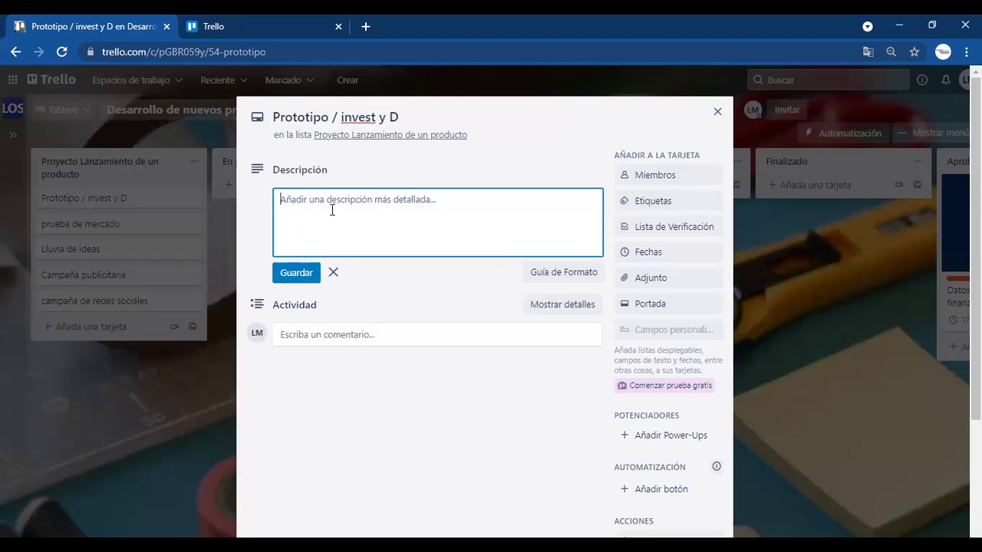
Draft the comment "Enterada y paso a trabajarlo inmediamente" on the Prototipo card, try its video recording option, and leave the card without saving the comment.
{"action": "left_click", "coordinate": [314, 335]}
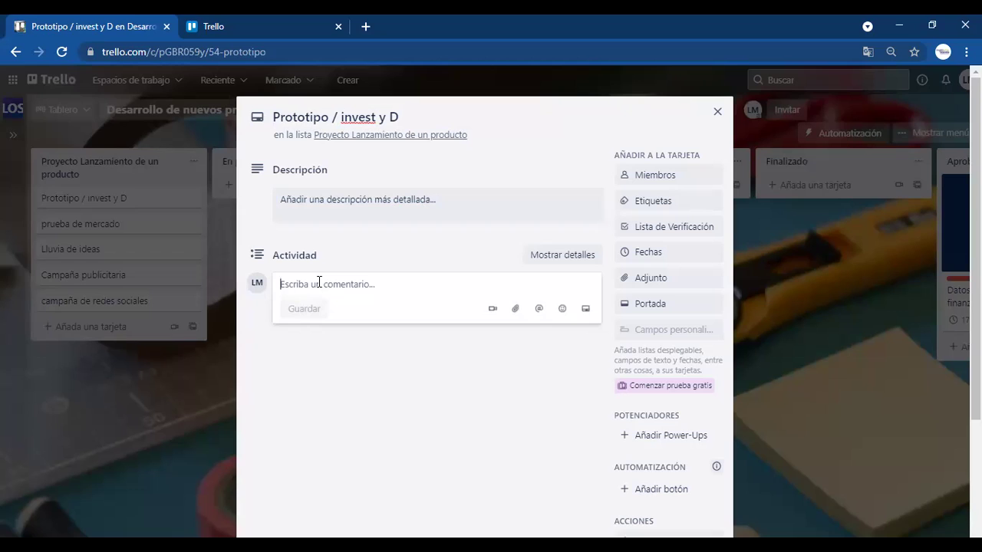
{"action": "type", "text": "Enterada"}
{"action": "type", "text": ", paso a traba"}
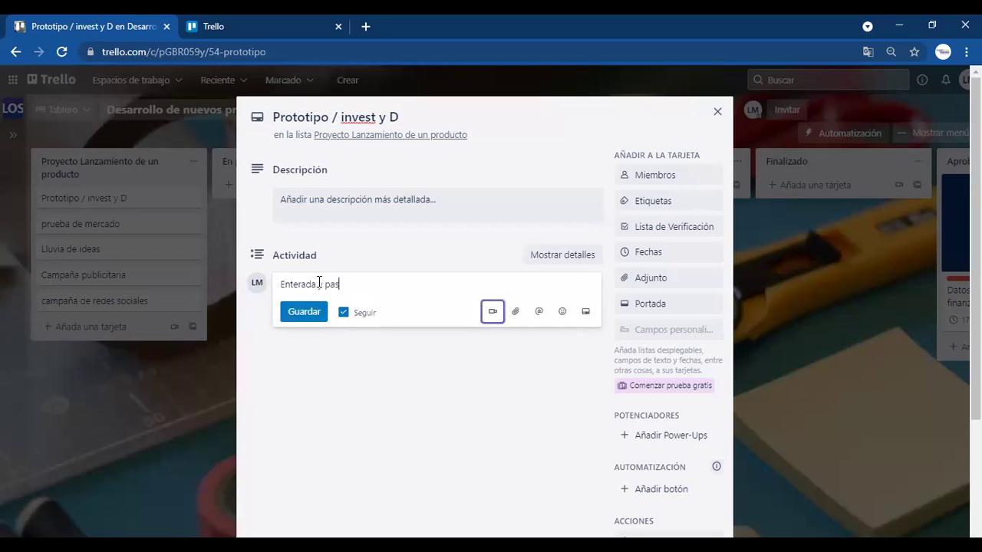
{"action": "type", "text": "jarlo inmediamente"}
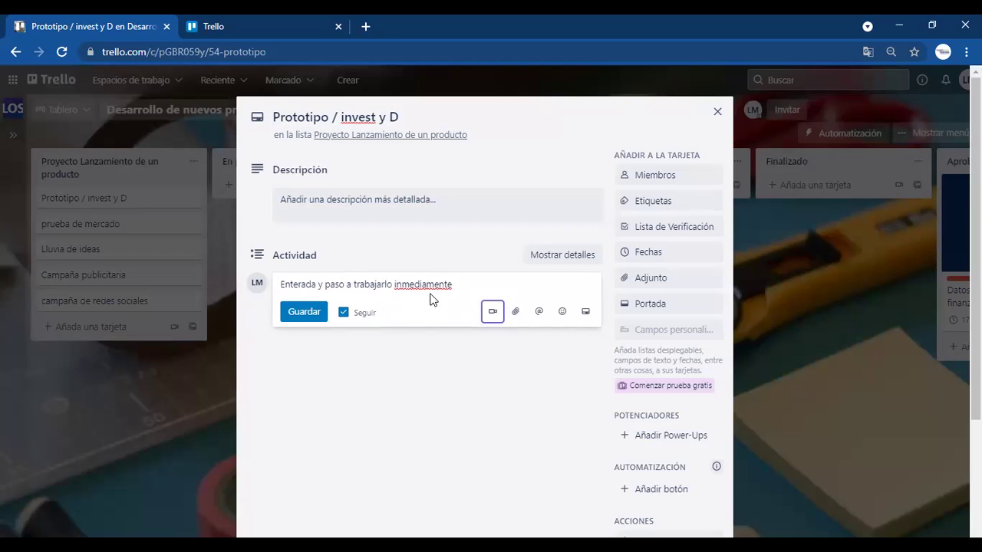
{"action": "left_click", "coordinate": [498, 315]}
{"action": "key", "text": "Escape"}
View the details of the "prueba de mercado" card and return to the board.
{"action": "left_click", "coordinate": [136, 224]}
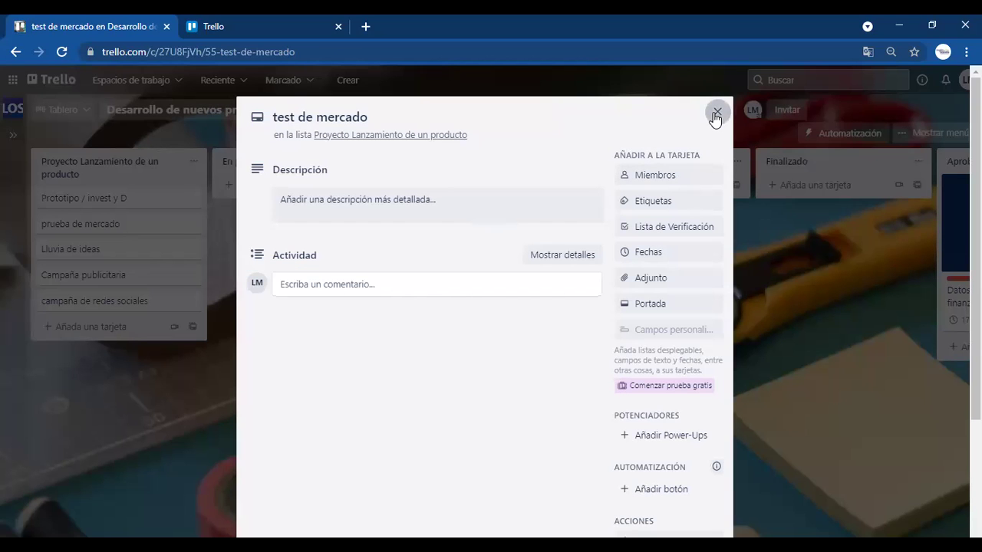
{"action": "key", "text": "Escape"}
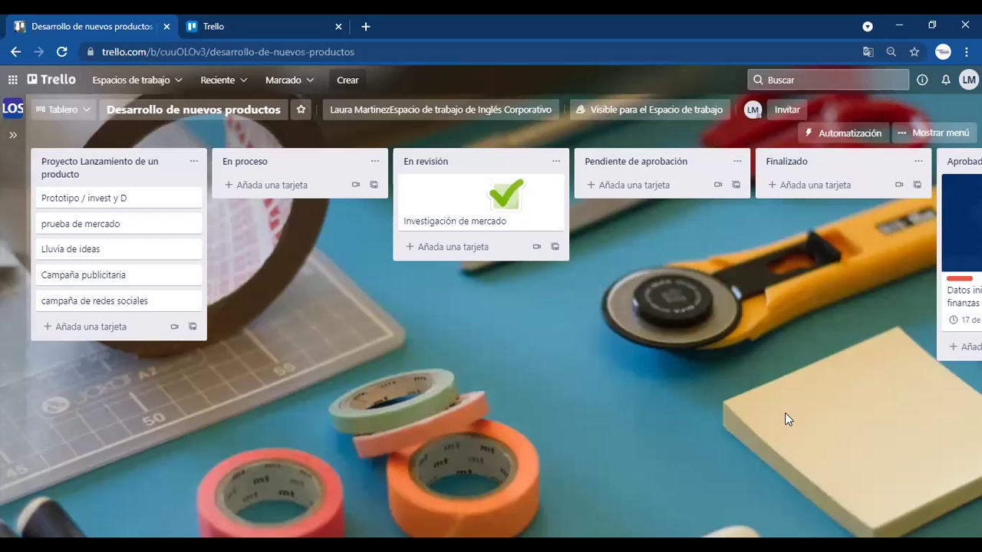